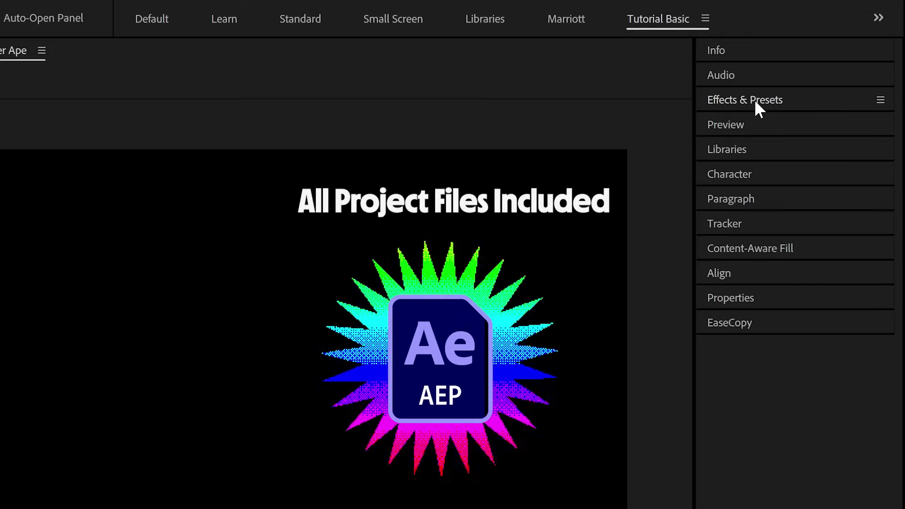
Find CC Rainfall by searching 'rain' in Effects & Presets and apply it to the comp
{"action": "left_click", "coordinate": [754, 98]}
{"action": "left_click", "coordinate": [767, 122]}
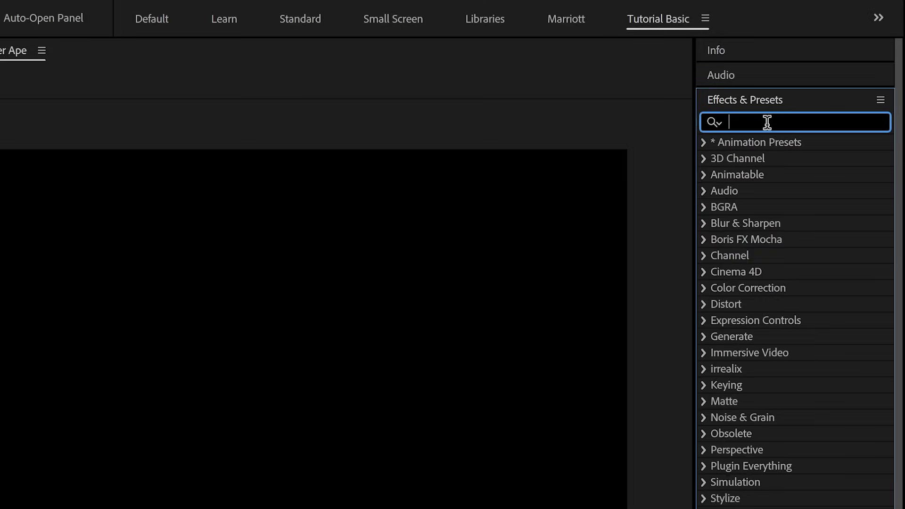
{"action": "type", "text": "rain"}
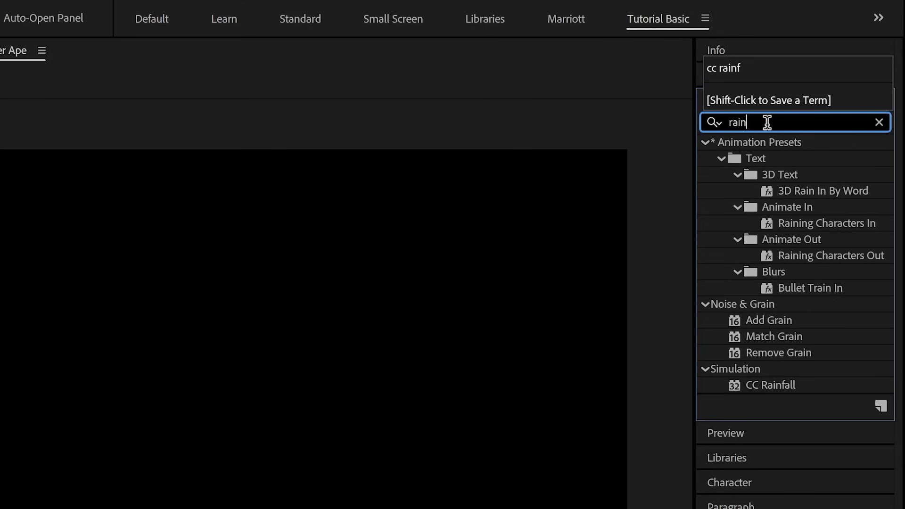
{"action": "left_click", "coordinate": [788, 389]}
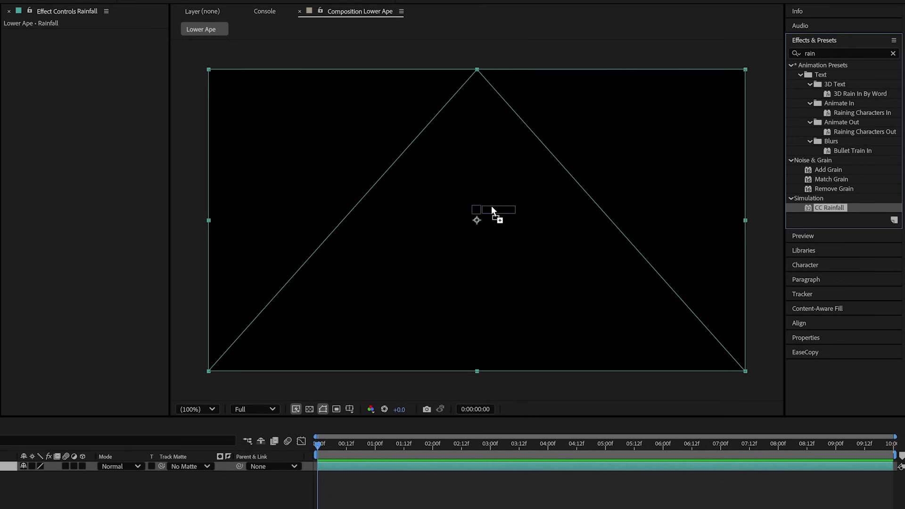
{"action": "left_click_drag", "start_coordinate": [776, 390], "coordinate": [492, 205]}
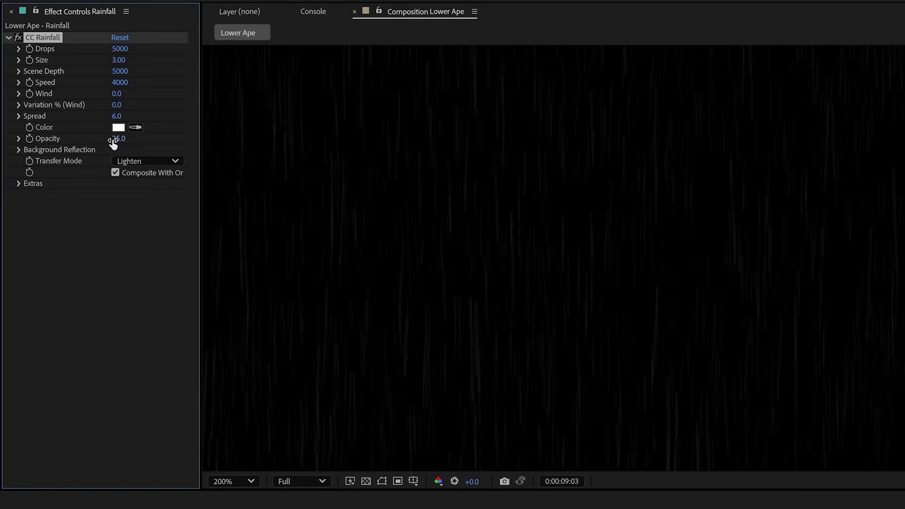
Set CC Rainfall Opacity to 100, Size to 5 and Background Reflection Influence to 0
{"action": "left_click_drag", "start_coordinate": [113, 141], "coordinate": [226, 135]}
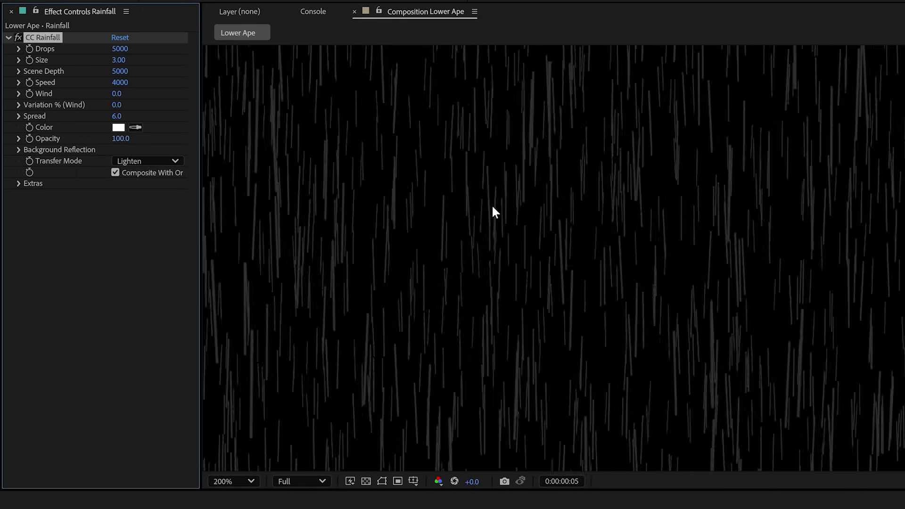
{"action": "left_click", "coordinate": [124, 59]}
{"action": "type", "text": "5"}
{"action": "key", "text": "Return"}
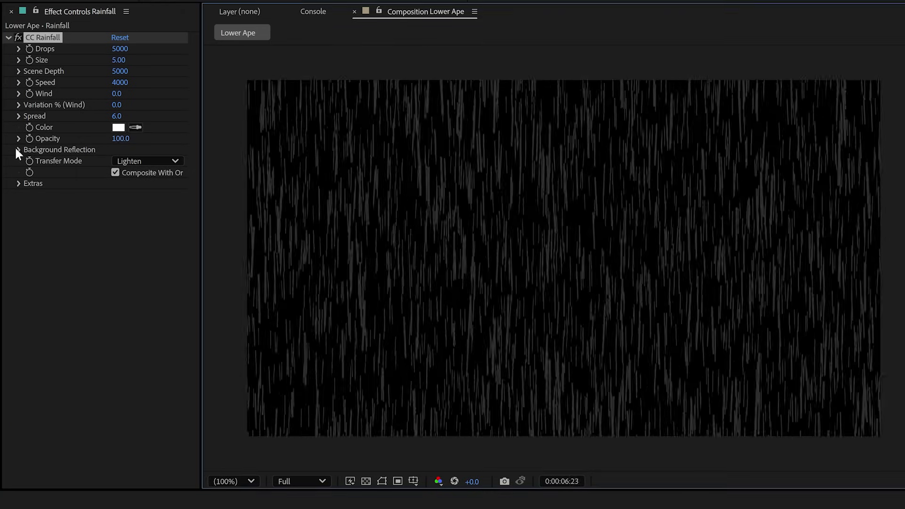
{"action": "left_click", "coordinate": [17, 149]}
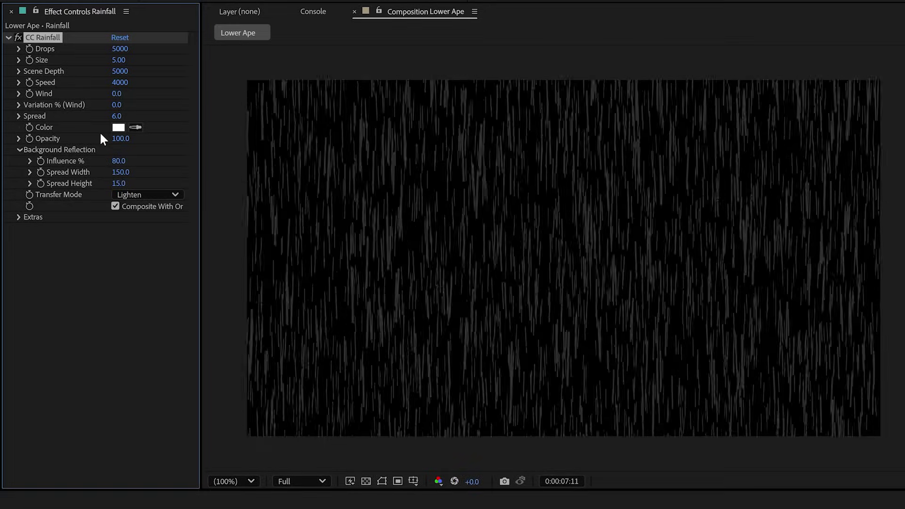
{"action": "left_click_drag", "start_coordinate": [117, 162], "coordinate": [20, 160]}
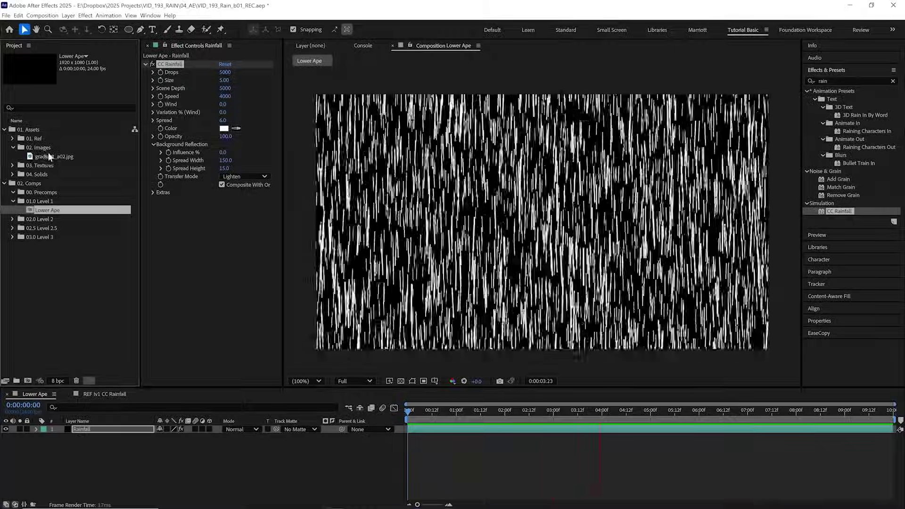
Place gradient_a02.jpg below the Rainfall layer and set Rainfall's blend mode to Screen
{"action": "left_click_drag", "start_coordinate": [49, 156], "coordinate": [148, 445]}
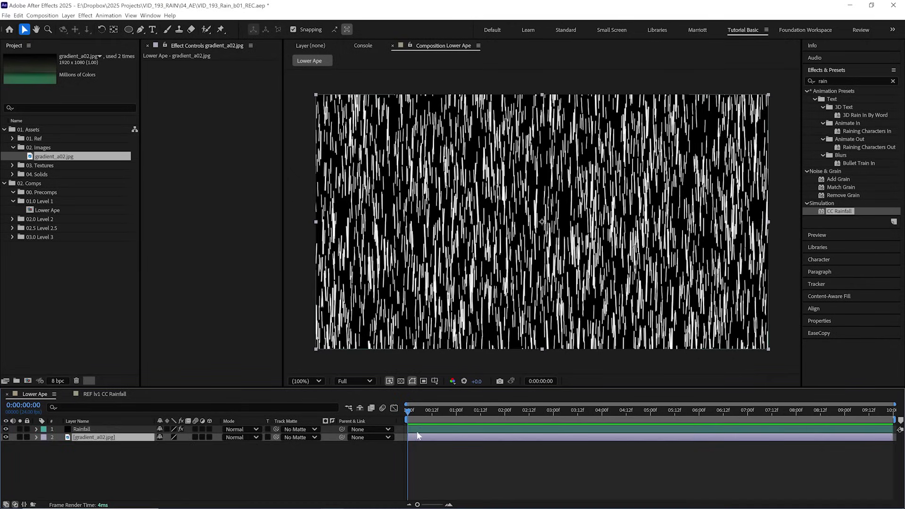
{"action": "left_click", "coordinate": [413, 429]}
{"action": "left_click", "coordinate": [239, 427]}
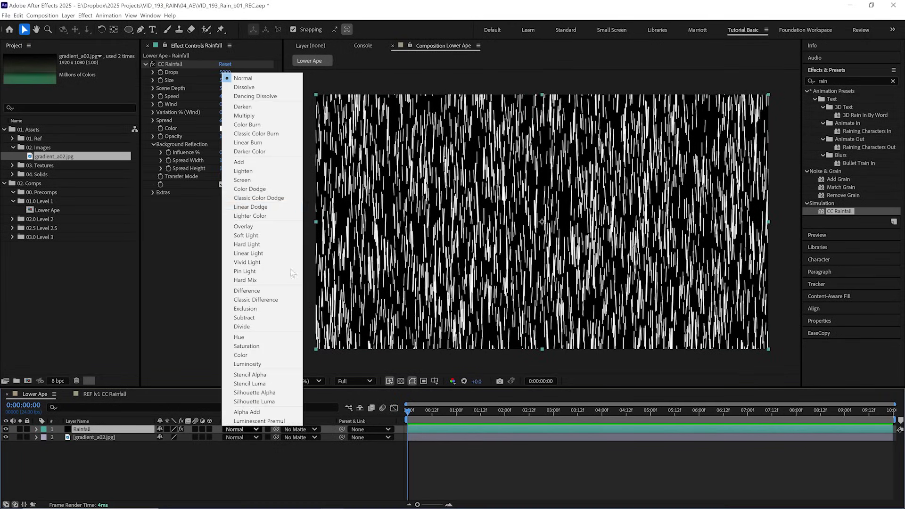
{"action": "left_click", "coordinate": [282, 182]}
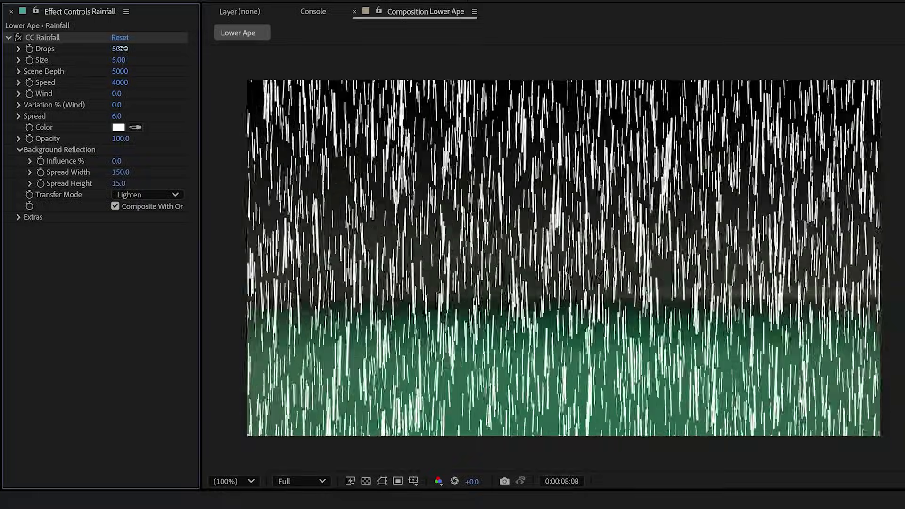
Lower the rain Drops to 1000 and scrub Speed down to 100
{"action": "left_click_drag", "start_coordinate": [223, 72], "coordinate": [210, 77]}
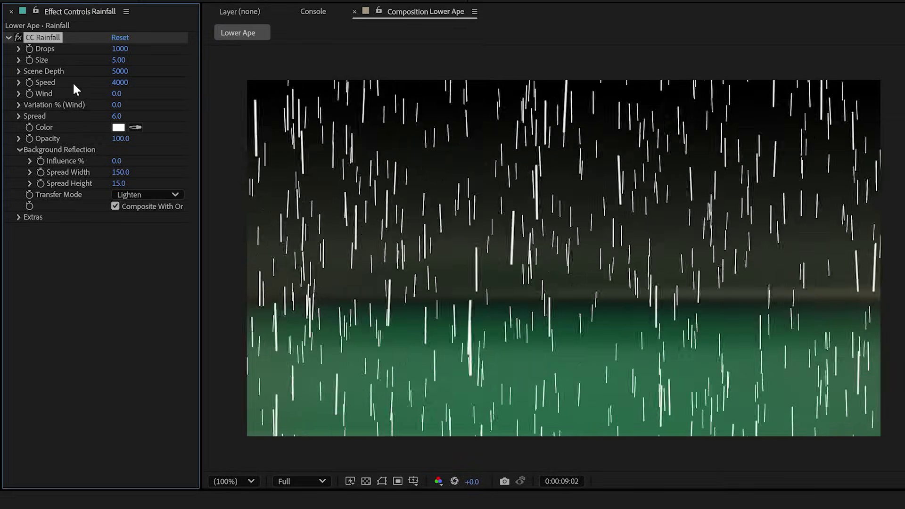
{"action": "left_click_drag", "start_coordinate": [120, 82], "coordinate": [171, 87]}
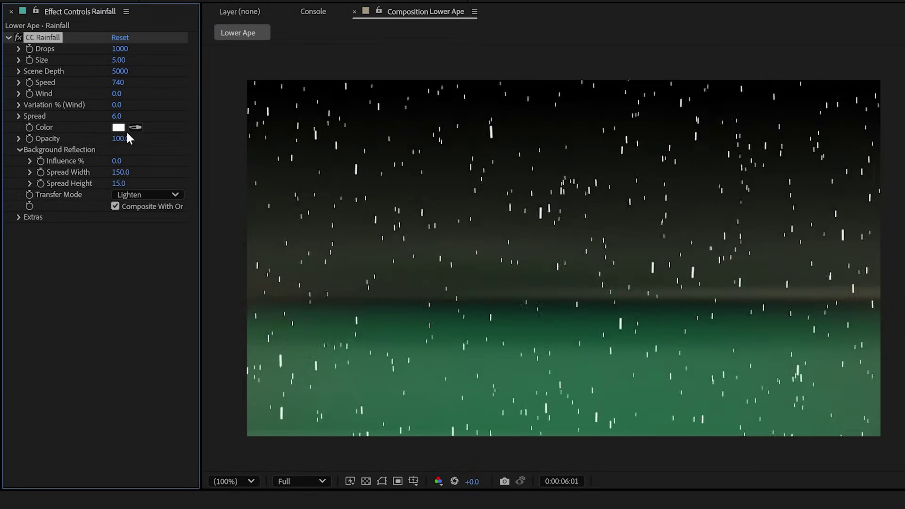
{"action": "mouse_move", "coordinate": [119, 82]}
{"action": "left_mouse_down"}
{"action": "mouse_move", "coordinate": [167, 85]}
{"action": "mouse_move", "coordinate": [297, 33]}
{"action": "left_mouse_up"}
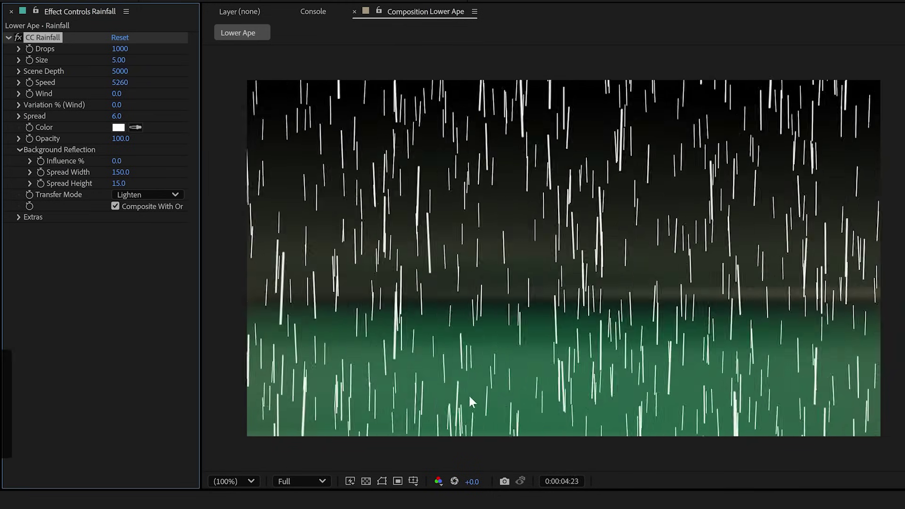
{"action": "mouse_move", "coordinate": [119, 87]}
{"action": "left_mouse_down"}
{"action": "mouse_move", "coordinate": [142, 83]}
{"action": "mouse_move", "coordinate": [251, 113]}
{"action": "left_mouse_up"}
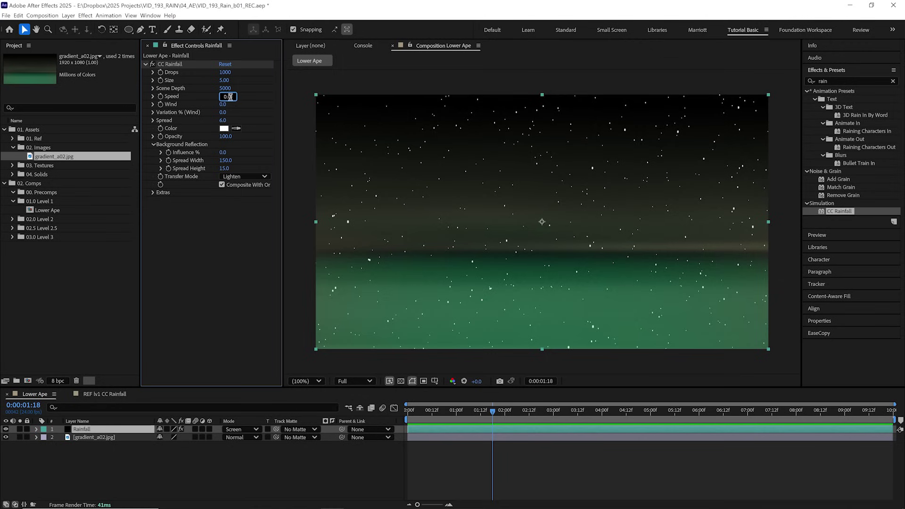
{"action": "type", "text": "1"}
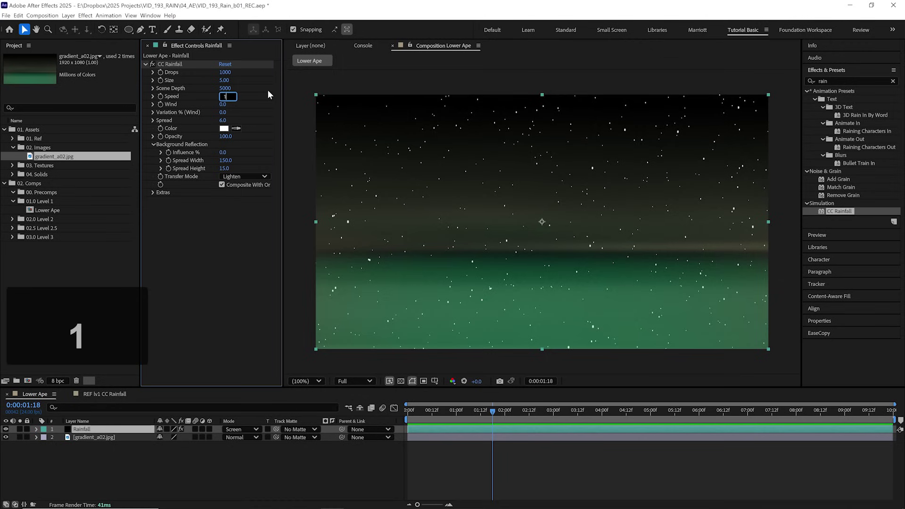
{"action": "type", "text": "5000"}
Keyframe rain Speed at 15000 and add a lower Speed keyframe at 3:14
{"action": "key", "text": "Return"}
{"action": "left_click", "coordinate": [160, 96]}
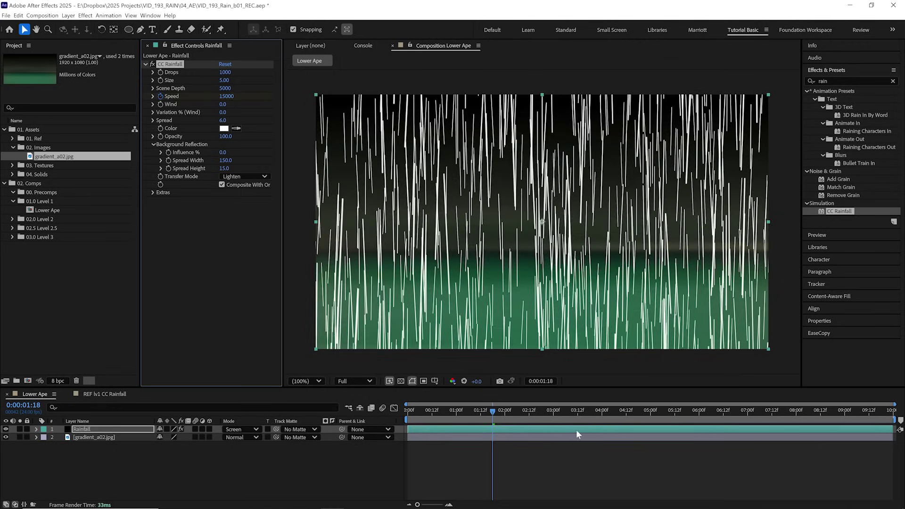
{"action": "key", "text": "u"}
{"action": "left_click_drag", "start_coordinate": [503, 410], "coordinate": [582, 417]}
{"action": "left_click_drag", "start_coordinate": [224, 96], "coordinate": [195, 100]}
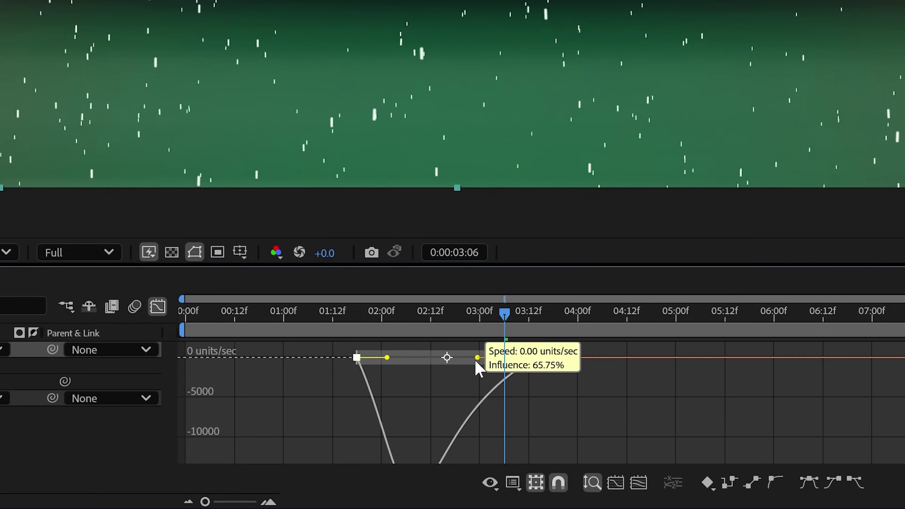
Ease the Speed keyframe's influence in the Graph Editor and set Spread to 0
{"action": "mouse_move", "coordinate": [476, 361]}
{"action": "left_mouse_down"}
{"action": "mouse_move", "coordinate": [398, 356]}
{"action": "mouse_move", "coordinate": [410, 357]}
{"action": "left_mouse_up"}
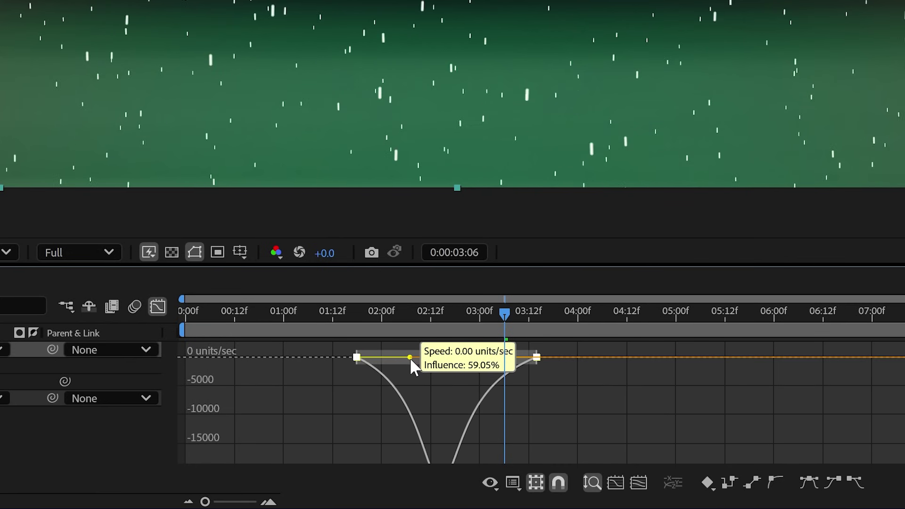
{"action": "key", "text": "space"}
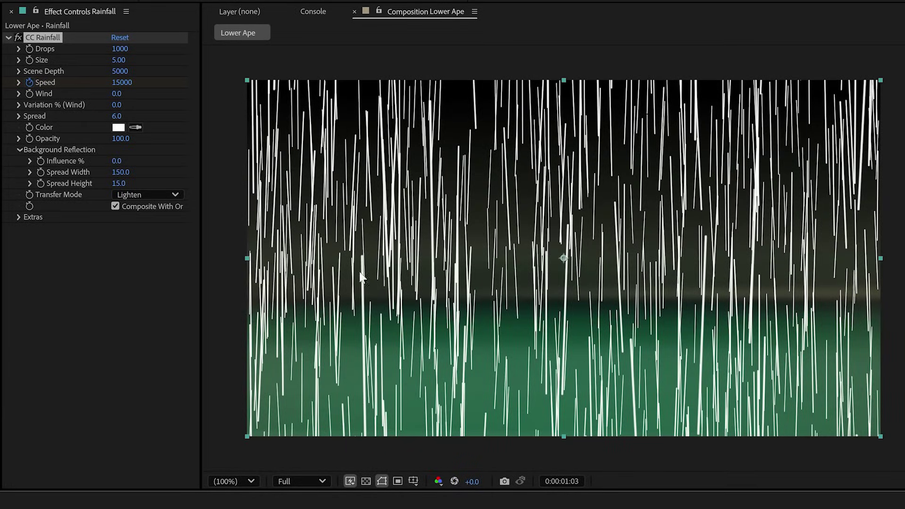
{"action": "left_click_drag", "start_coordinate": [118, 118], "coordinate": [92, 118]}
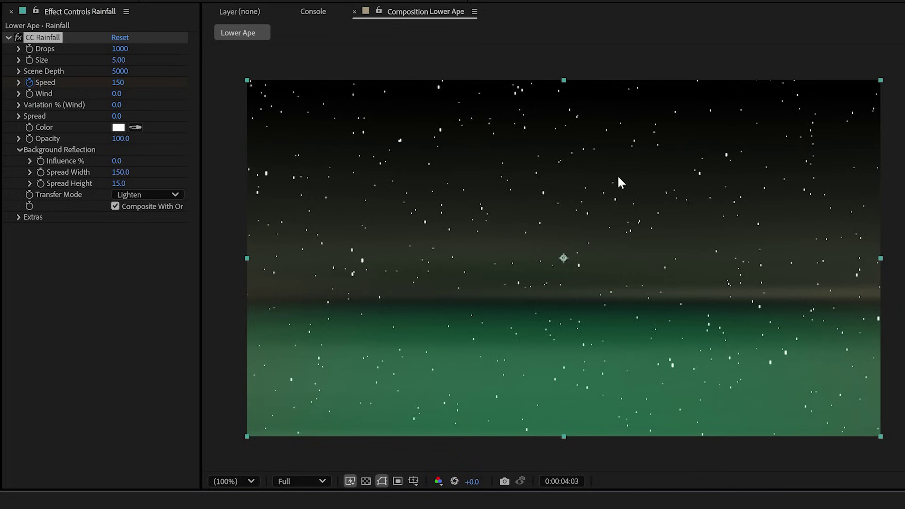
Set CC Rainfall Scene Depth to 7200 and Extras Ground Level to 28%, then preview
{"action": "left_click_drag", "start_coordinate": [118, 74], "coordinate": [131, 73]}
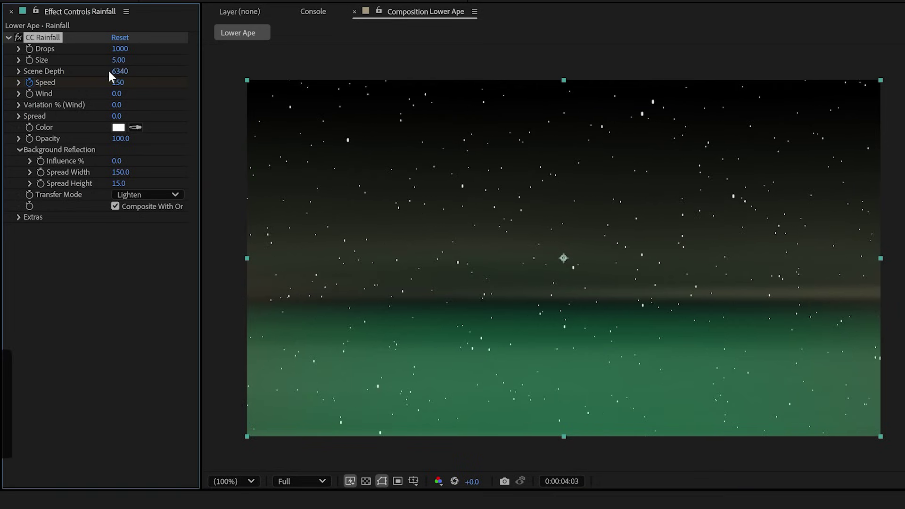
{"action": "type", "text": "7200"}
{"action": "key", "text": "Return"}
{"action": "left_click", "coordinate": [18, 218]}
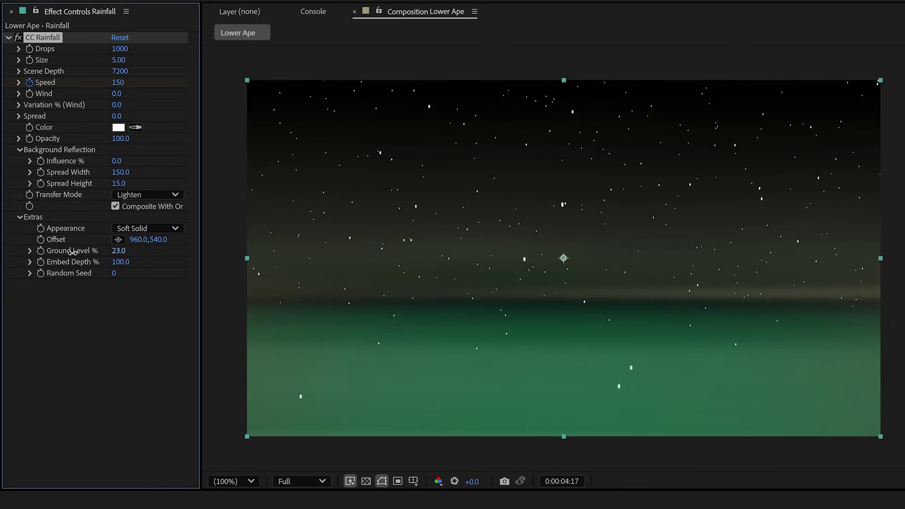
{"action": "left_click_drag", "start_coordinate": [64, 250], "coordinate": [99, 250]}
{"action": "key", "text": "space"}
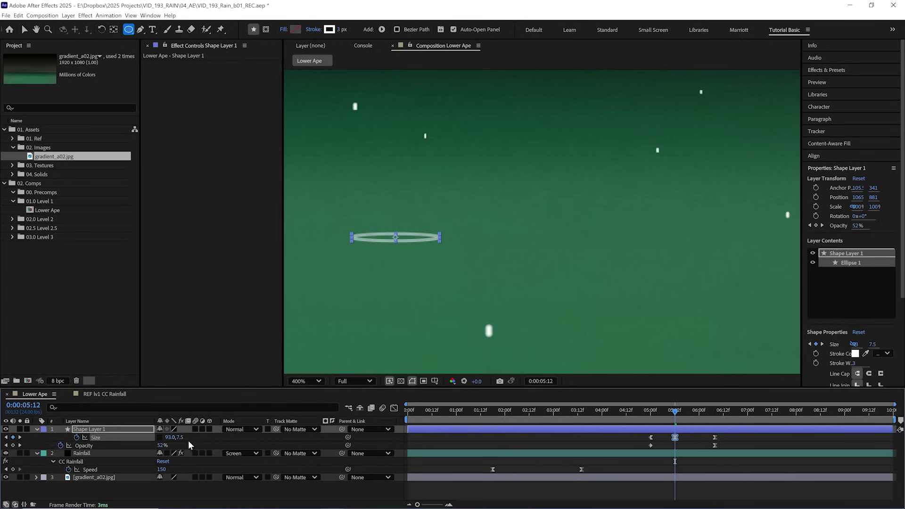
Try enlarging the ellipse ring's Scale, undo it, and trim the Splash layer's out point
{"action": "key", "text": "s"}
{"action": "left_click_drag", "start_coordinate": [172, 437], "coordinate": [336, 412]}
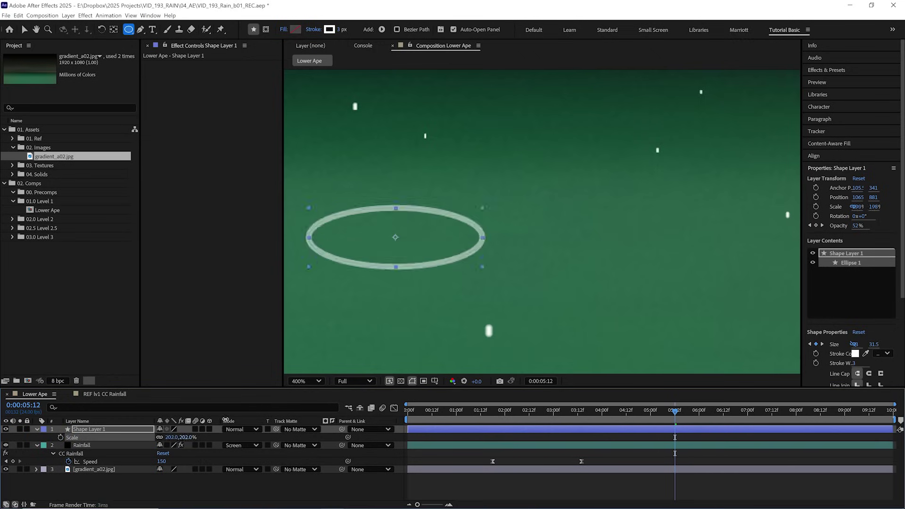
{"action": "key", "text": "z"}
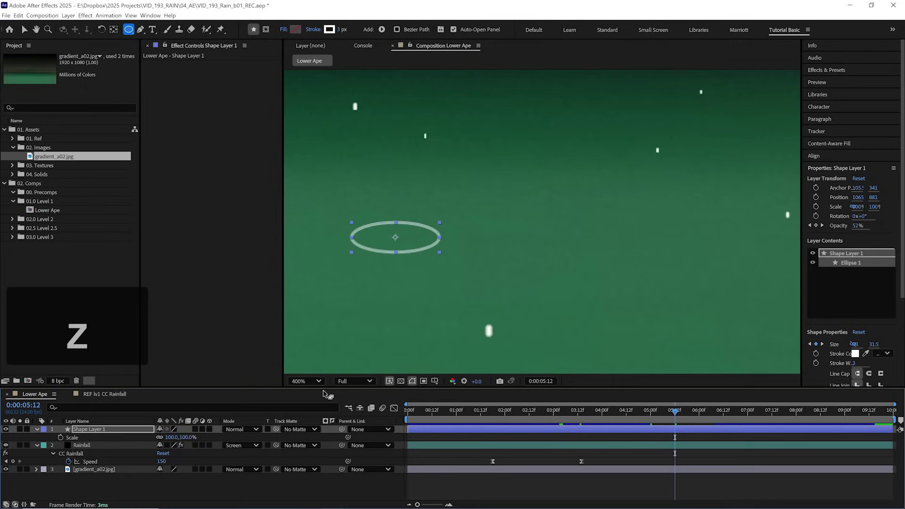
{"action": "key", "text": "]"}
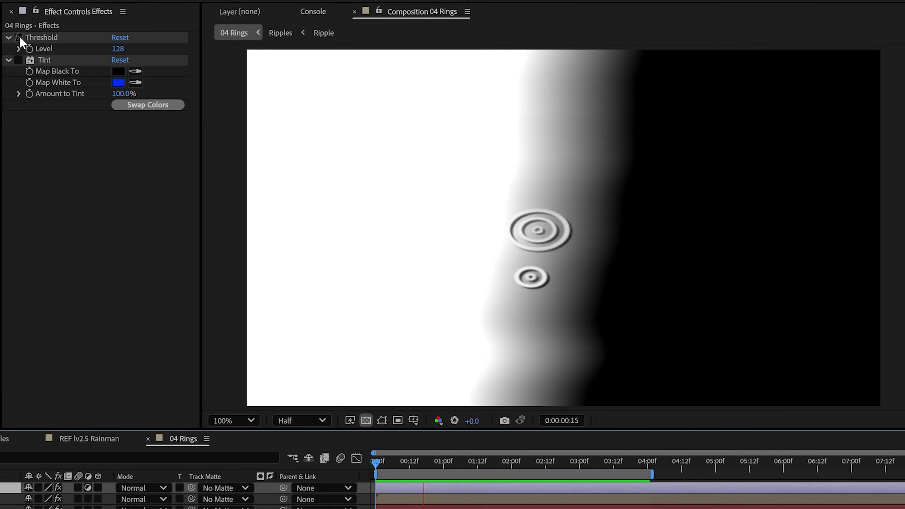
Enable the Threshold effect in 04 Rings for hard black-and-white ripples
{"action": "left_click", "coordinate": [18, 37]}
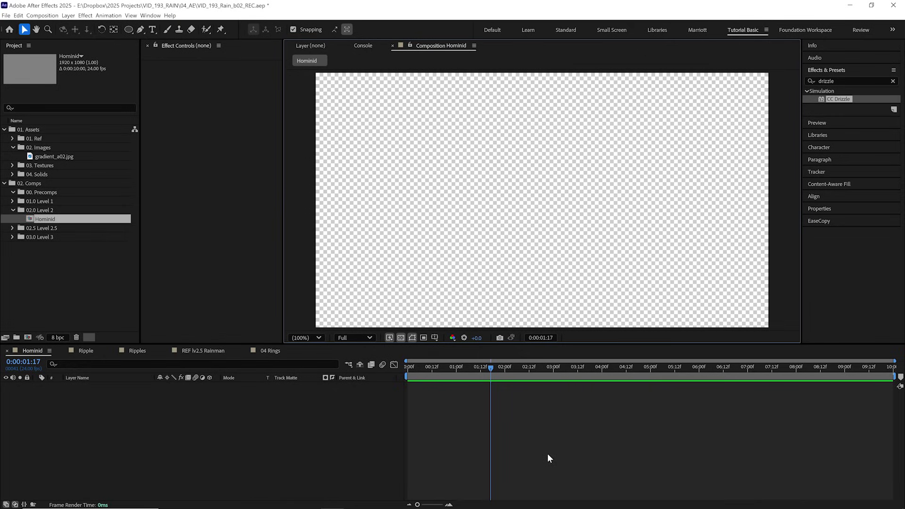
Add a full-size gray solid and give its CC Drizzle a Drip Rate of 8
{"action": "key", "text": "ctrl+y"}
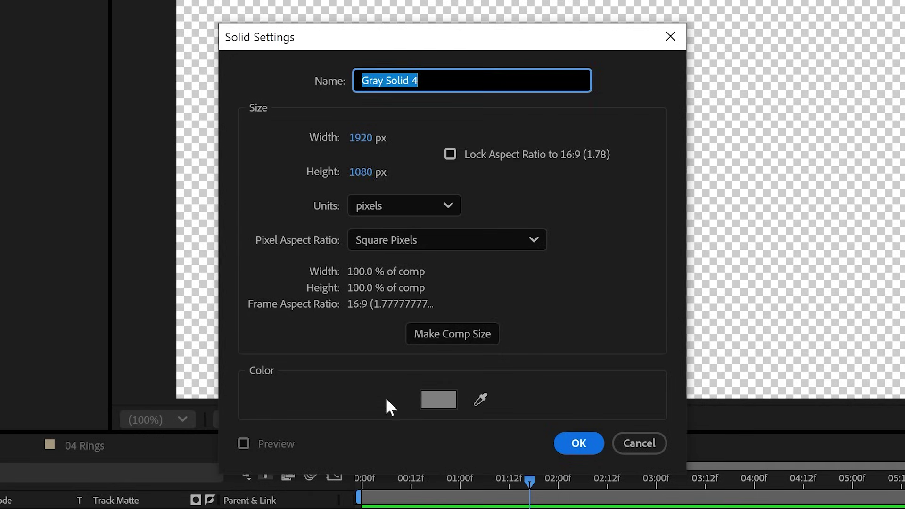
{"action": "left_click", "coordinate": [357, 173]}
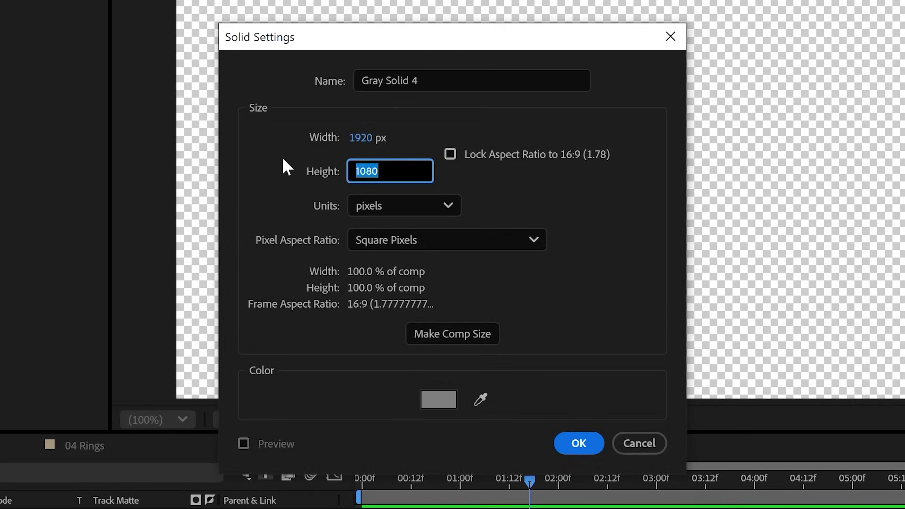
{"action": "type", "text": "3500"}
{"action": "left_click", "coordinate": [578, 443]}
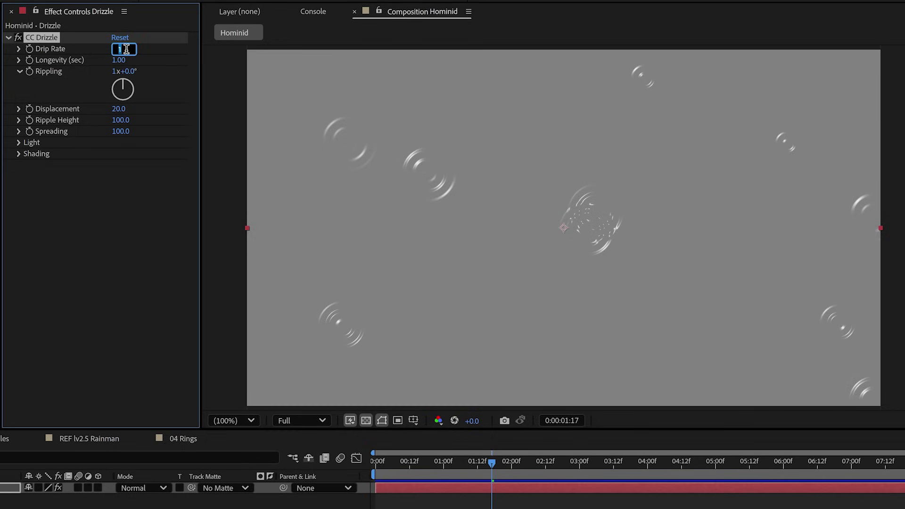
{"action": "type", "text": "8"}
{"action": "key", "text": "Return"}
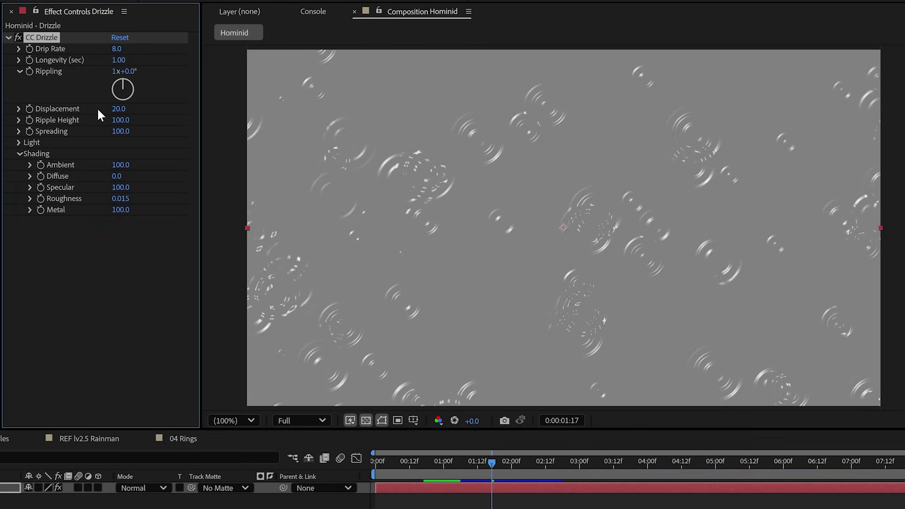
Set CC Drizzle Diffuse to 100 and Ambient to 15, previewing the ripples
{"action": "left_click_drag", "start_coordinate": [118, 182], "coordinate": [205, 173]}
{"action": "key", "text": "space"}
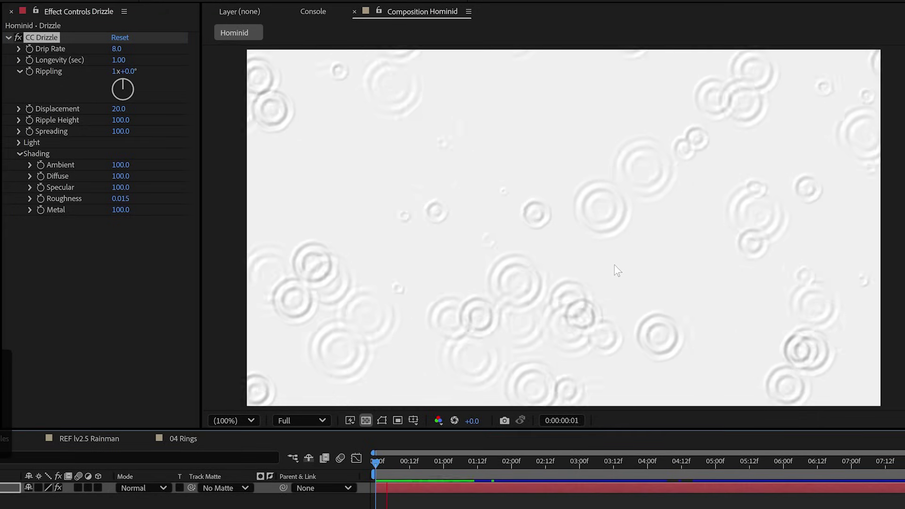
{"action": "key", "text": "space"}
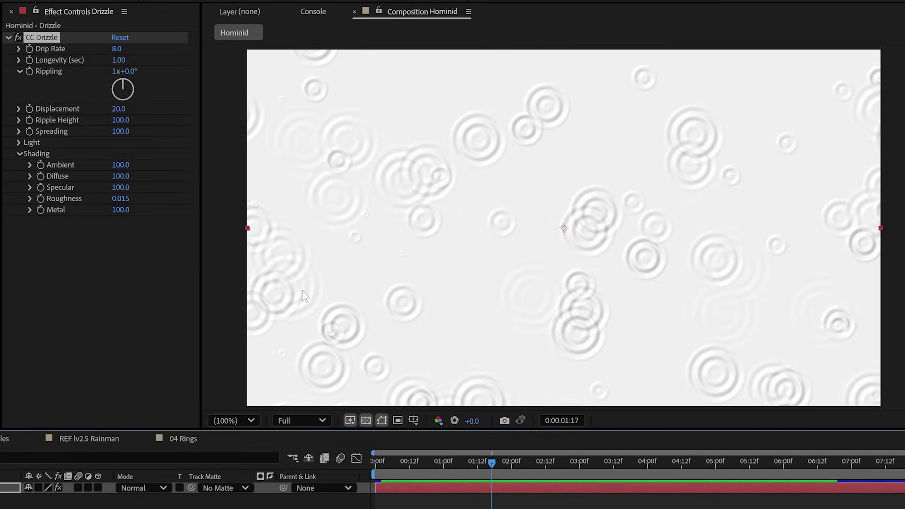
{"action": "left_click_drag", "start_coordinate": [120, 168], "coordinate": [71, 180]}
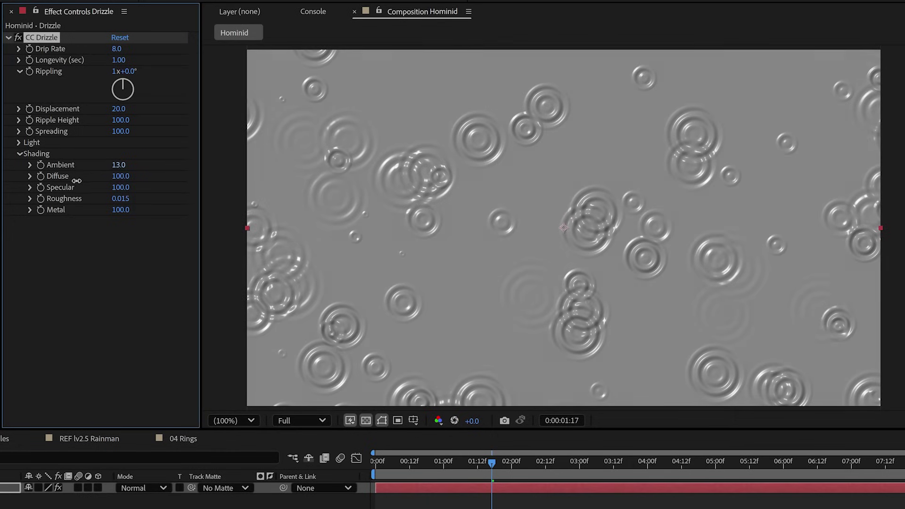
{"action": "key", "text": "space"}
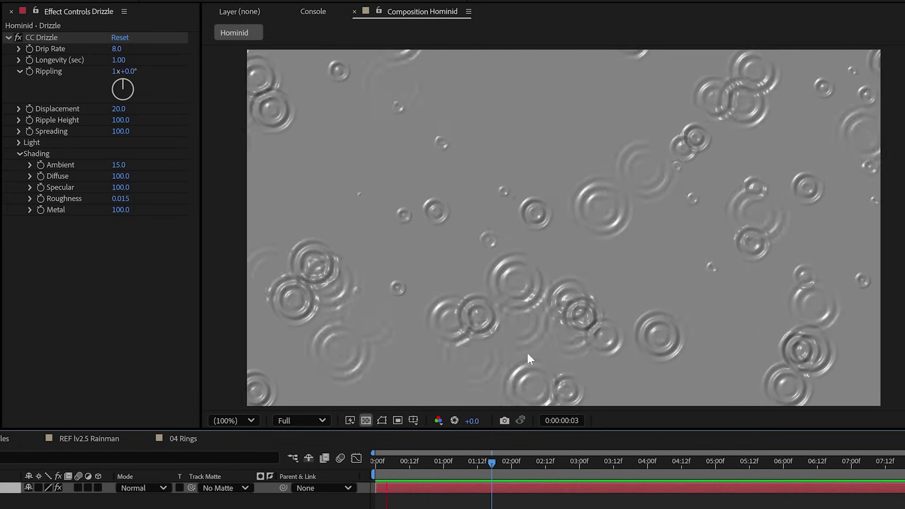
{"action": "key", "text": "space"}
Scale the Drizzle layer to 100,40% to squash it vertically
{"action": "key", "text": "s"}
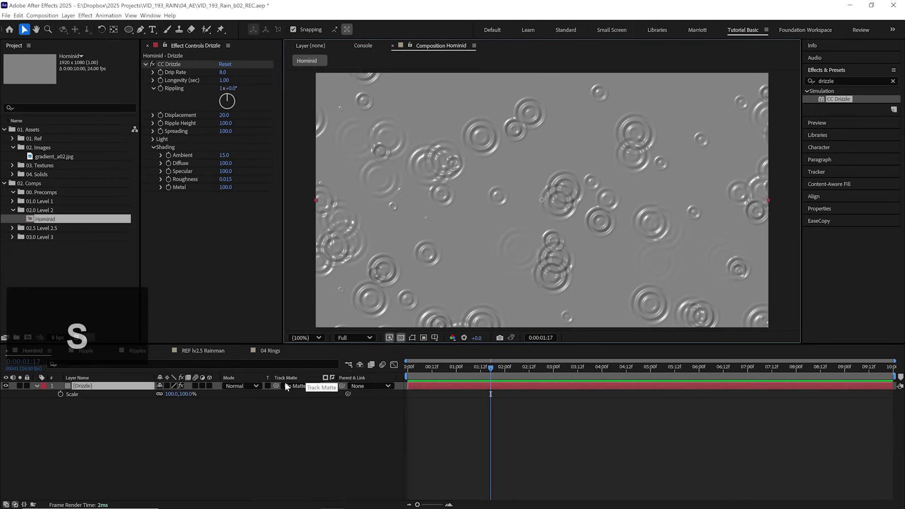
{"action": "left_click", "coordinate": [154, 394]}
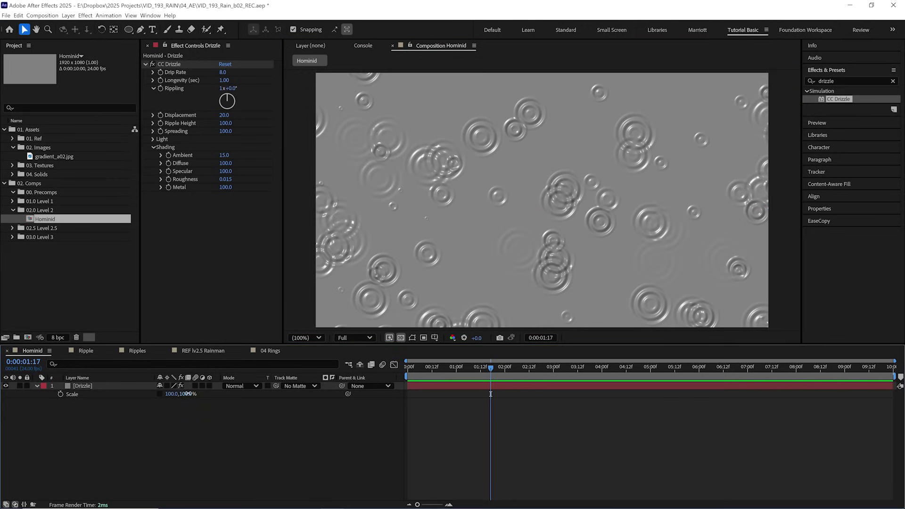
{"action": "left_click_drag", "start_coordinate": [183, 394], "coordinate": [152, 394]}
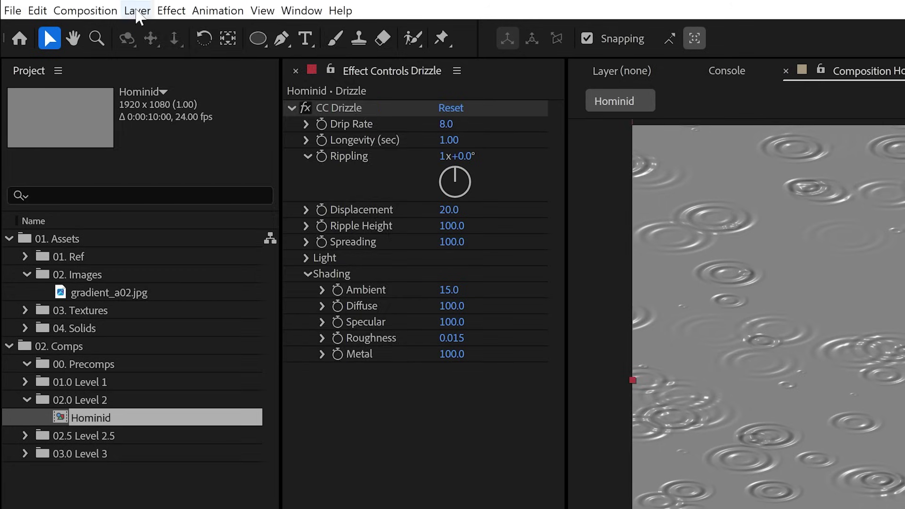
Add an adjustment layer named Effects with the Threshold effect, then preview the rings
{"action": "left_click", "coordinate": [137, 16]}
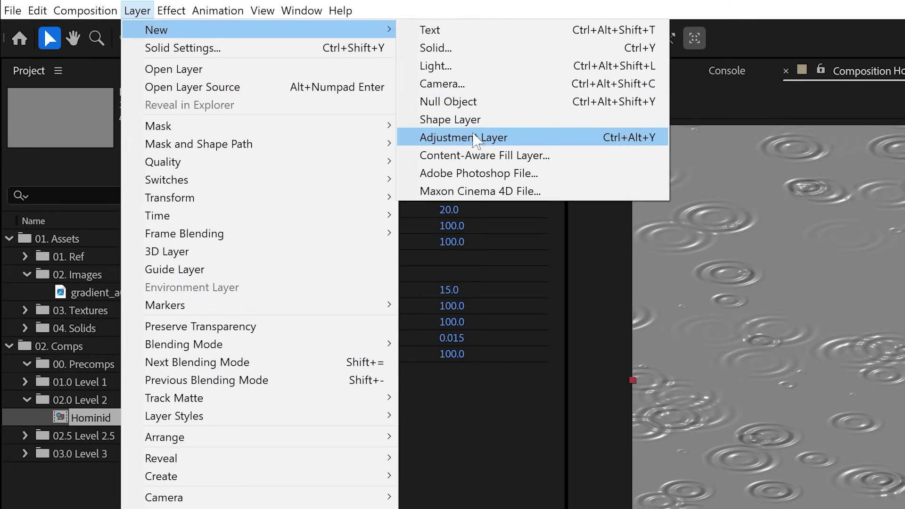
{"action": "left_click", "coordinate": [472, 138]}
{"action": "key", "text": "Return"}
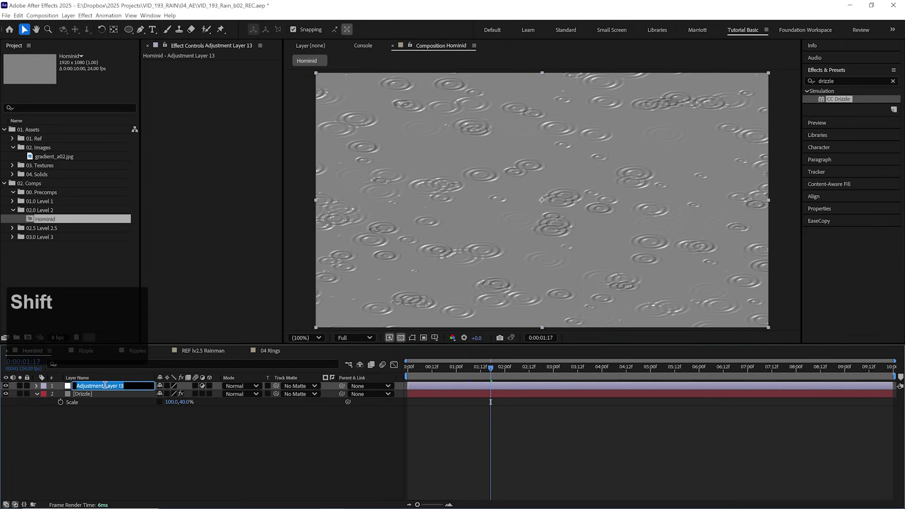
{"action": "type", "text": "Effects"}
{"action": "key", "text": "Return"}
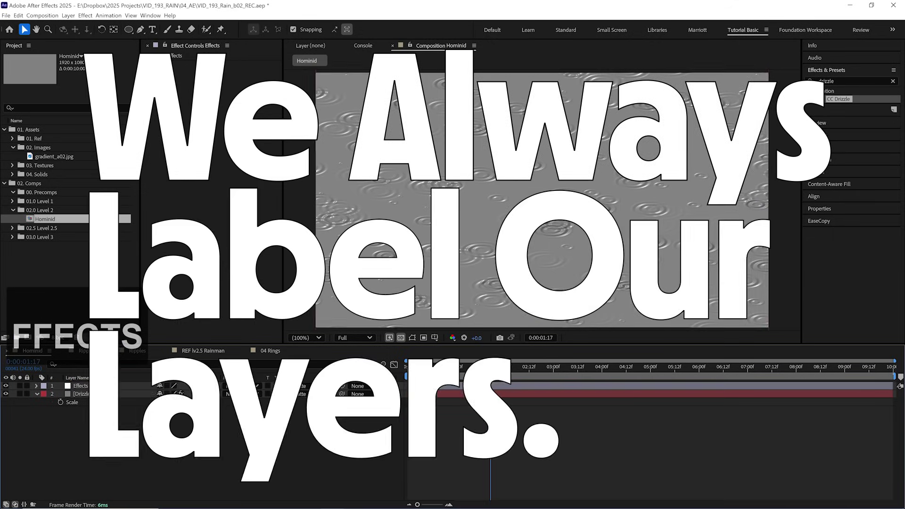
{"action": "key", "text": "ctrl+f"}
{"action": "type", "text": "thre"}
{"action": "double_click", "coordinate": [832, 130]}
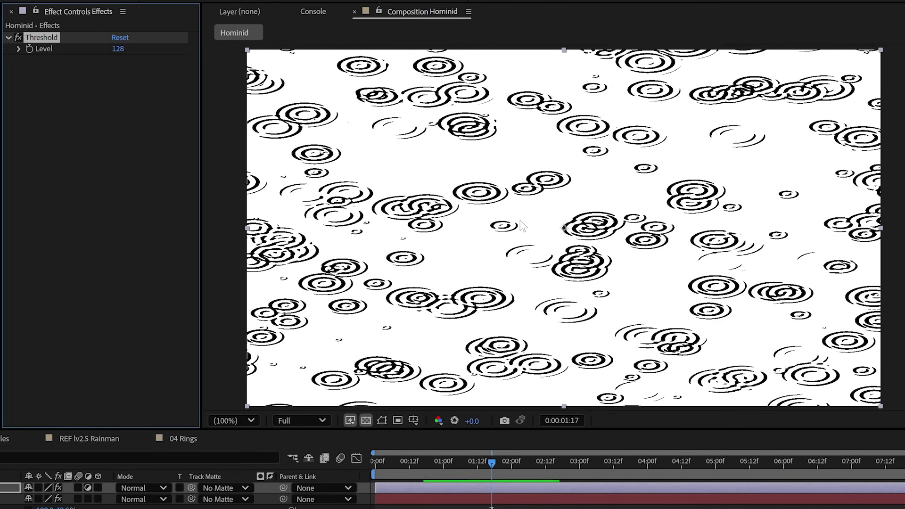
{"action": "key", "text": "space"}
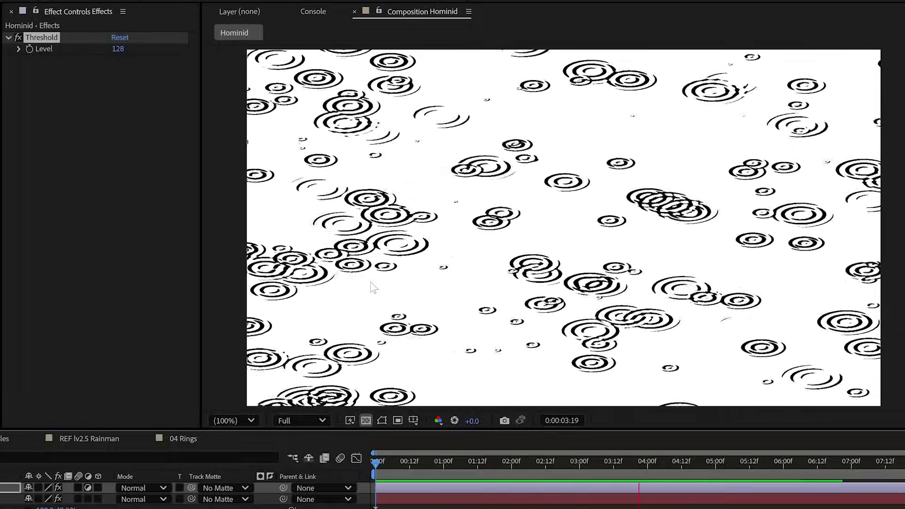
Light the Drizzle with a Point Light at 959,1747.5 and height 30
{"action": "key", "text": "space"}
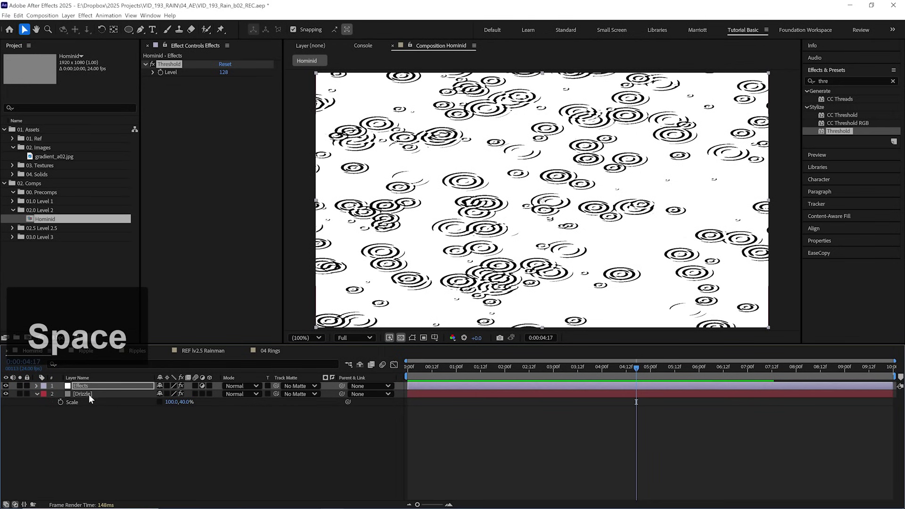
{"action": "left_click", "coordinate": [88, 393]}
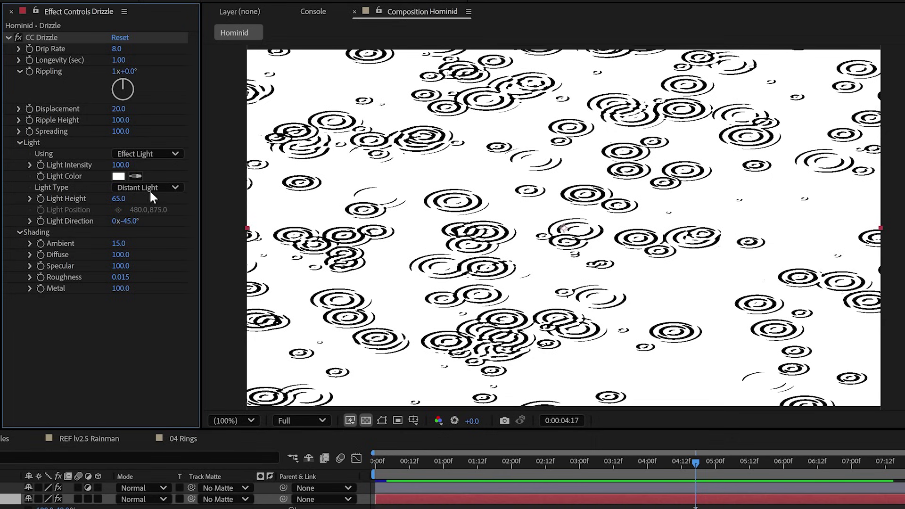
{"action": "left_click", "coordinate": [147, 213]}
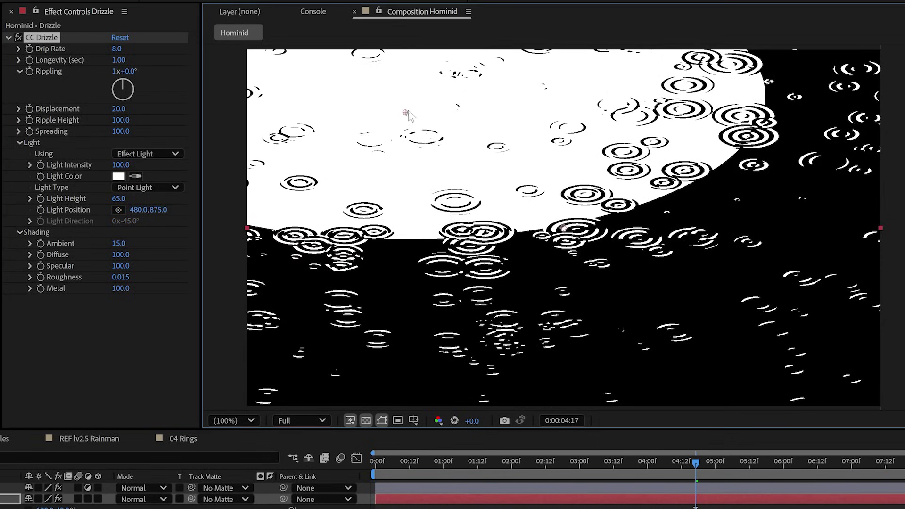
{"action": "left_click_drag", "start_coordinate": [405, 115], "coordinate": [564, 228]}
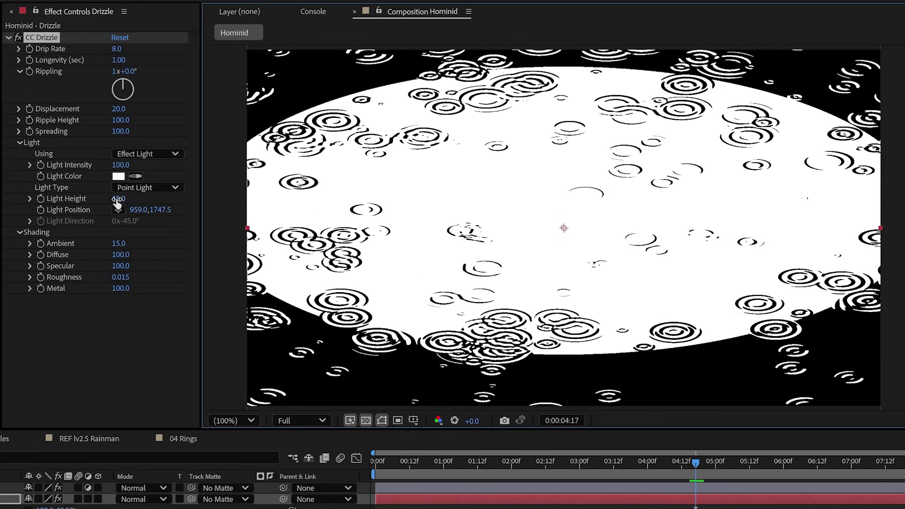
{"action": "left_click_drag", "start_coordinate": [116, 200], "coordinate": [94, 199]}
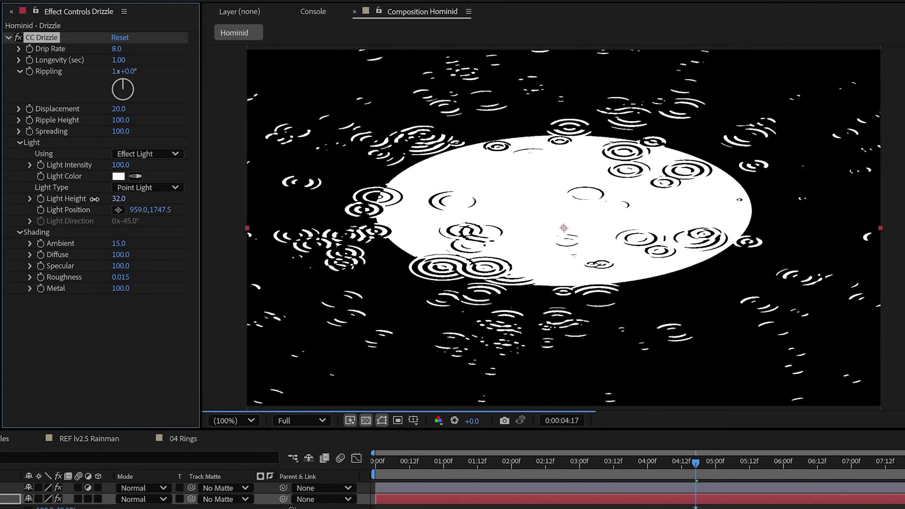
{"action": "left_click_drag", "start_coordinate": [94, 204], "coordinate": [89, 203]}
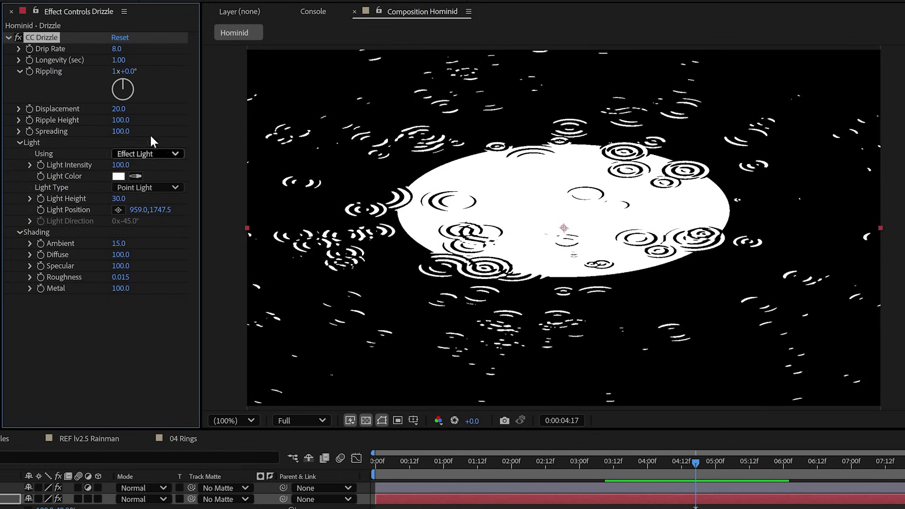
Set Ripple Height to 35, light Intensity to 105 and Ambient to 5
{"action": "mouse_move", "coordinate": [115, 120]}
{"action": "left_mouse_down"}
{"action": "mouse_move", "coordinate": [106, 119]}
{"action": "mouse_move", "coordinate": [119, 122]}
{"action": "left_mouse_up"}
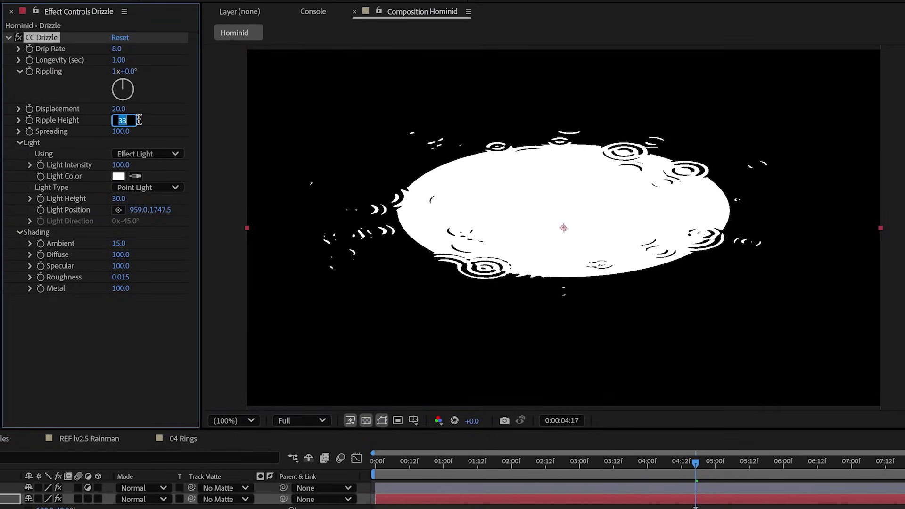
{"action": "type", "text": "35"}
{"action": "key", "text": "Return"}
{"action": "key", "text": "space"}
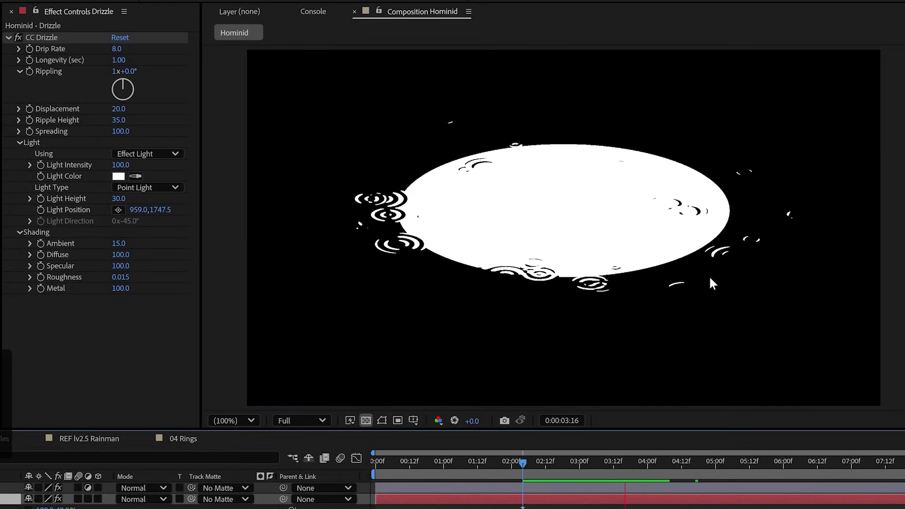
{"action": "key", "text": "space"}
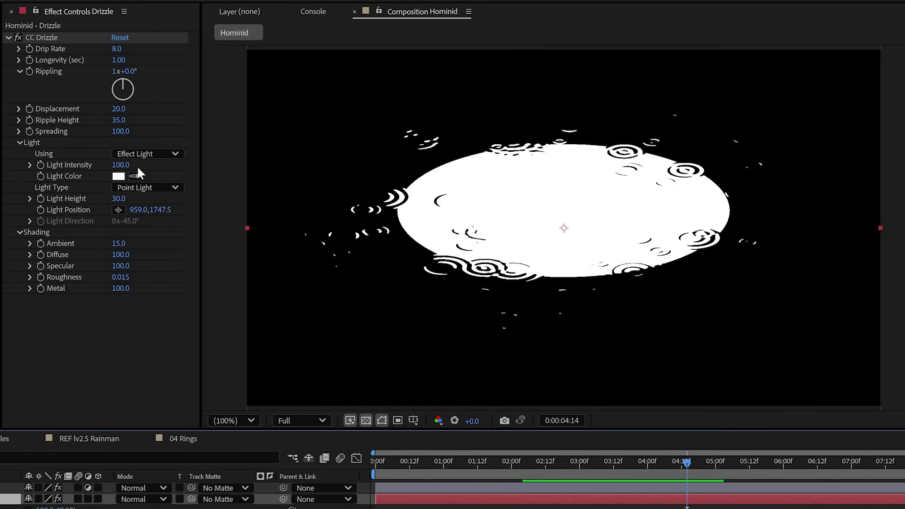
{"action": "left_click_drag", "start_coordinate": [116, 165], "coordinate": [116, 165]}
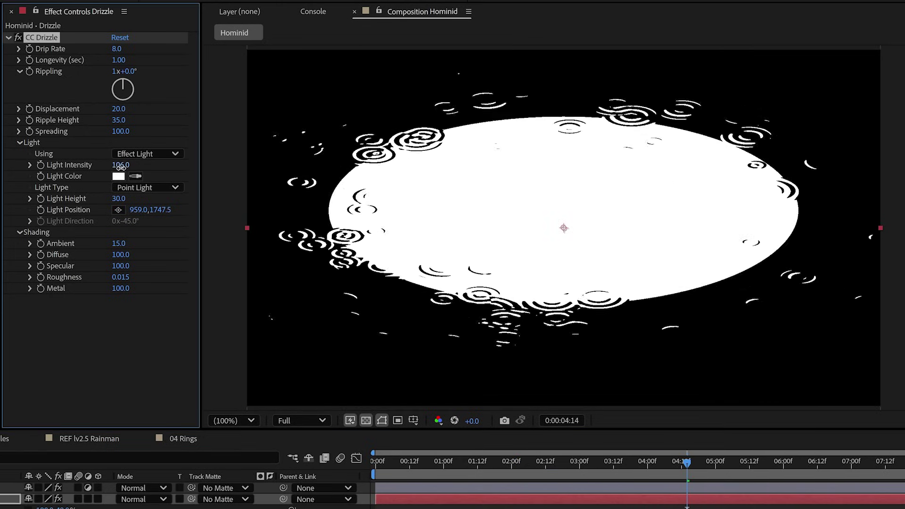
{"action": "left_click_drag", "start_coordinate": [116, 165], "coordinate": [123, 164]}
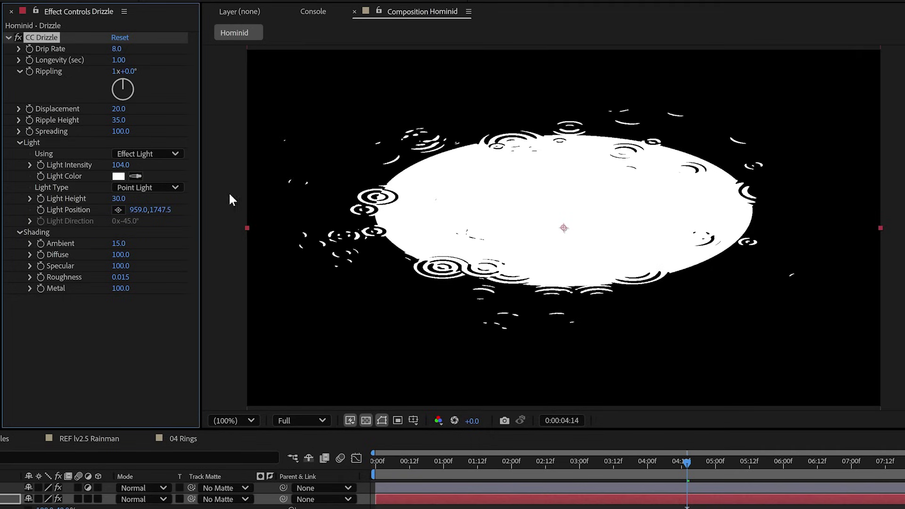
{"action": "mouse_move", "coordinate": [119, 243]}
{"action": "left_mouse_down"}
{"action": "mouse_move", "coordinate": [106, 244]}
{"action": "mouse_move", "coordinate": [117, 259]}
{"action": "mouse_move", "coordinate": [125, 245]}
{"action": "left_mouse_up"}
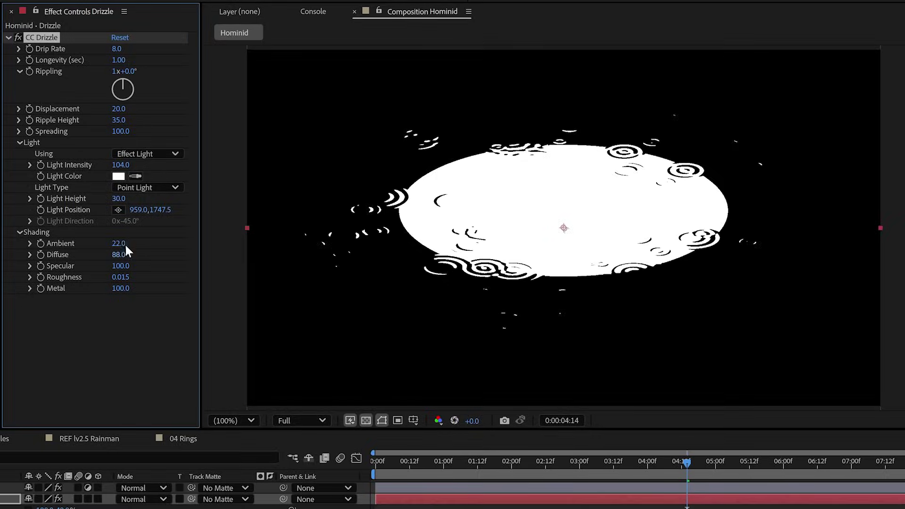
{"action": "key", "text": "space"}
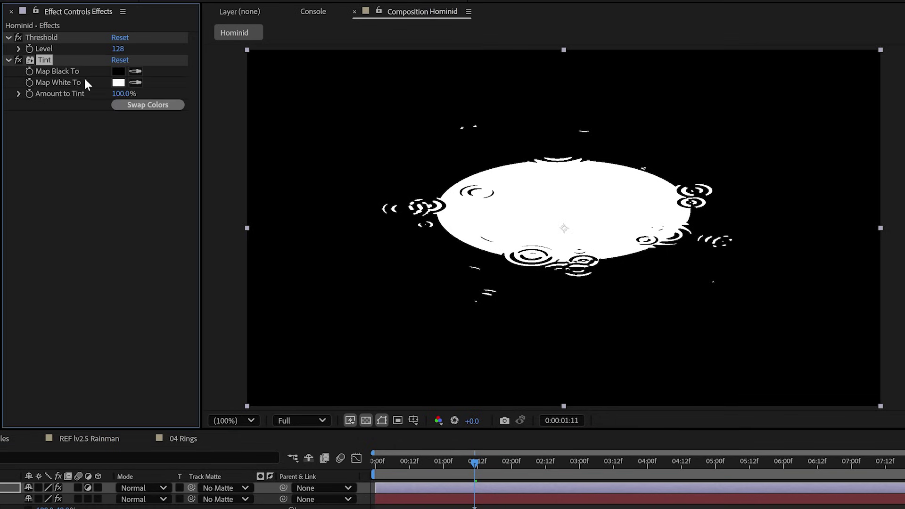
Add Tint to the Effects layer with Map White To set to blue
{"action": "left_click", "coordinate": [117, 72]}
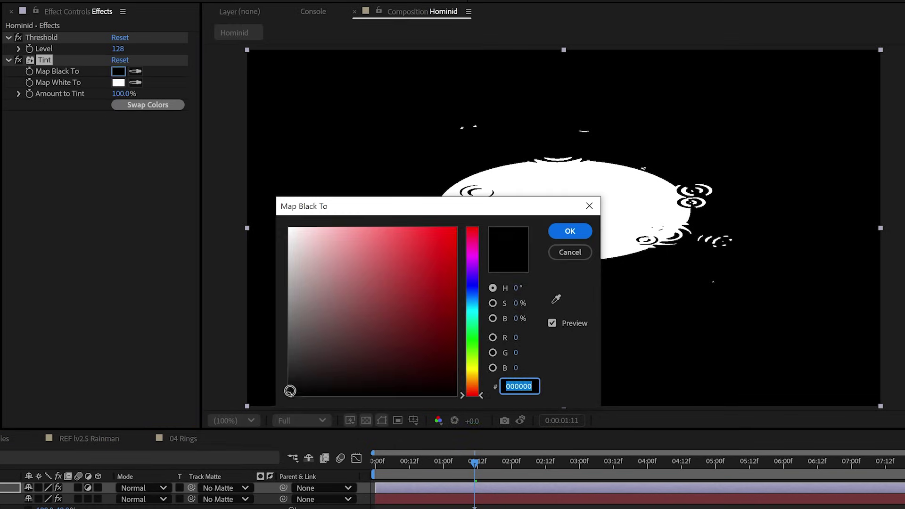
{"action": "left_click", "coordinate": [288, 389]}
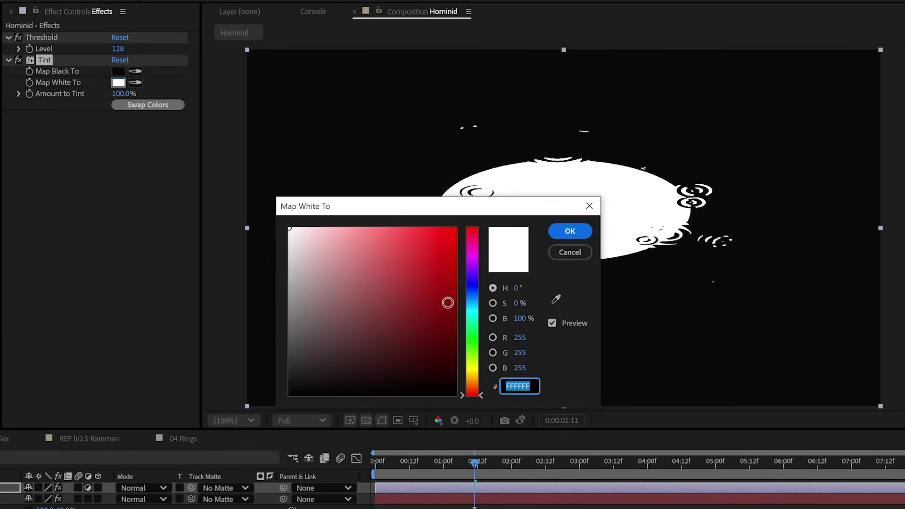
{"action": "left_click", "coordinate": [476, 289]}
{"action": "key", "text": "Return"}
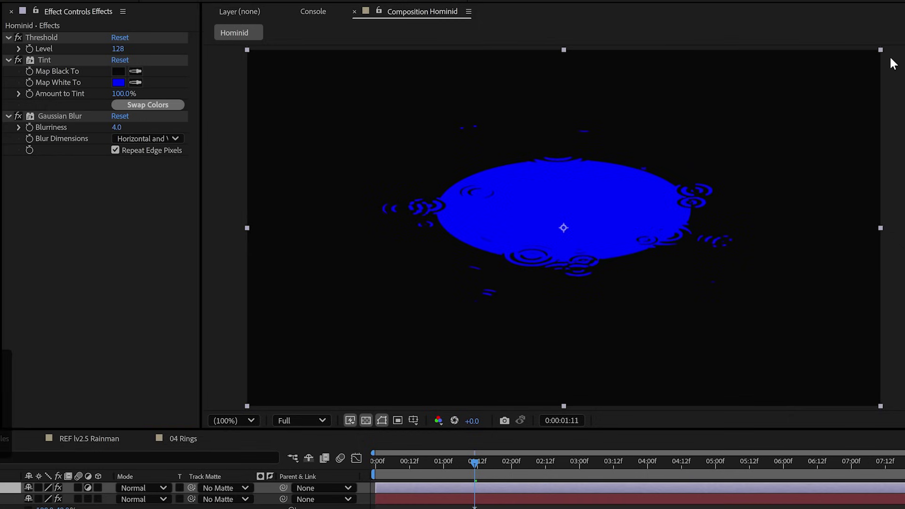
{"action": "mouse_move", "coordinate": [410, 461]}
{"action": "left_mouse_down"}
{"action": "mouse_move", "coordinate": [427, 465]}
{"action": "mouse_move", "coordinate": [396, 464]}
{"action": "left_mouse_up"}
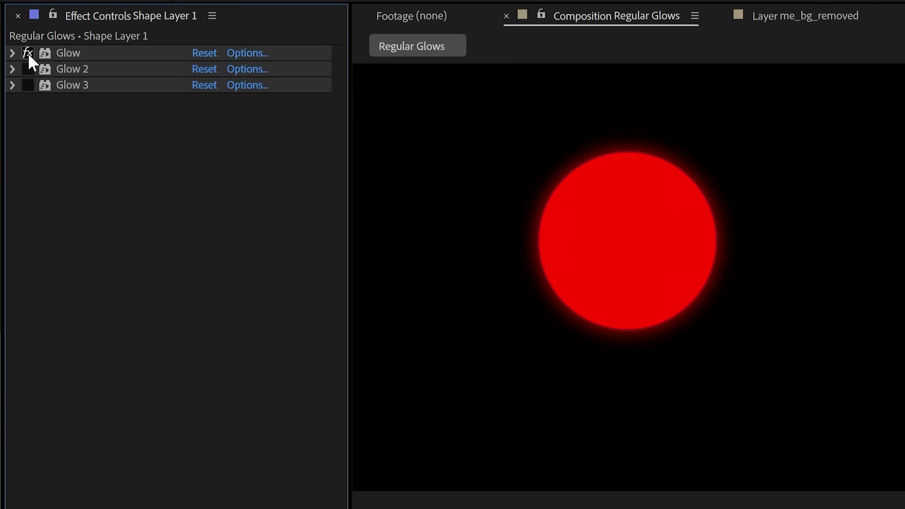
Enable the extra glows, set Posterize Time to 12 fps, and add Noise HLS Auto grain
{"action": "left_click", "coordinate": [24, 67]}
{"action": "left_click", "coordinate": [28, 84]}
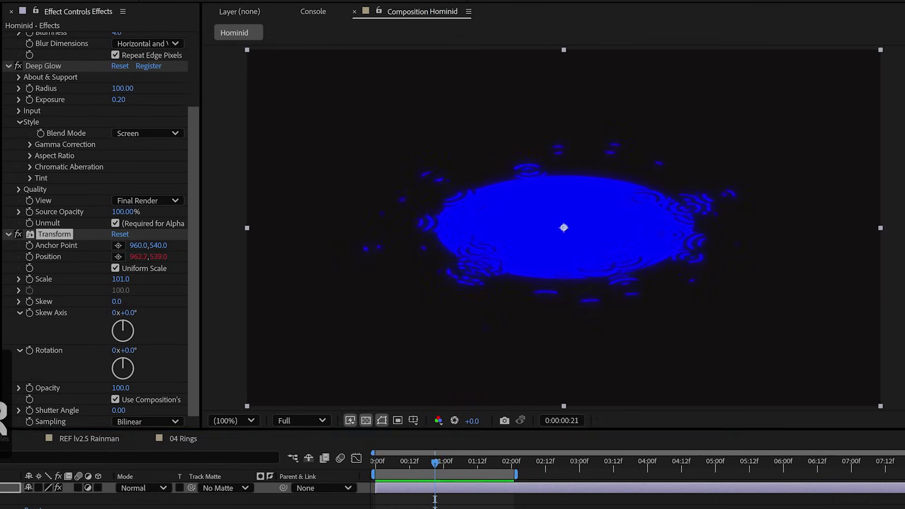
{"action": "left_click_drag", "start_coordinate": [4, 417], "coordinate": [148, 402]}
{"action": "type", "text": "12"}
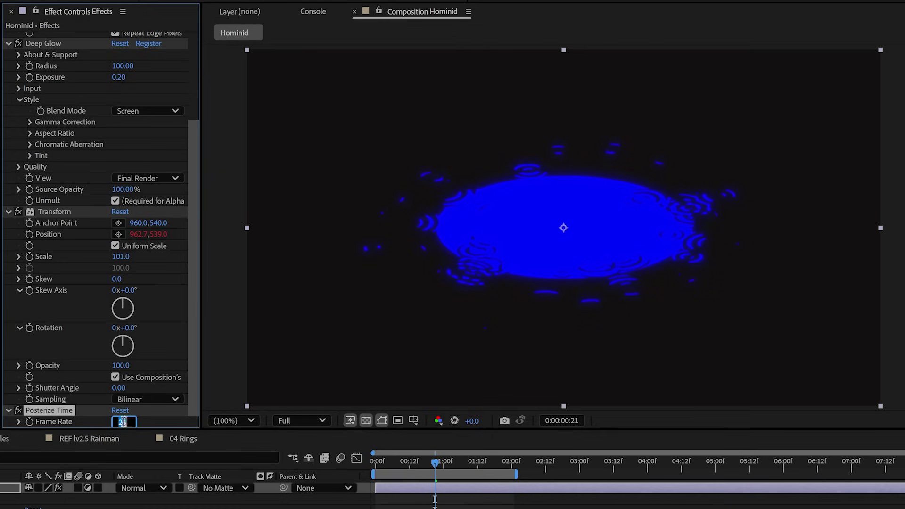
{"action": "key", "text": "Return"}
{"action": "left_click_drag", "start_coordinate": [3, 417], "coordinate": [159, 361]}
{"action": "left_click", "coordinate": [159, 365]}
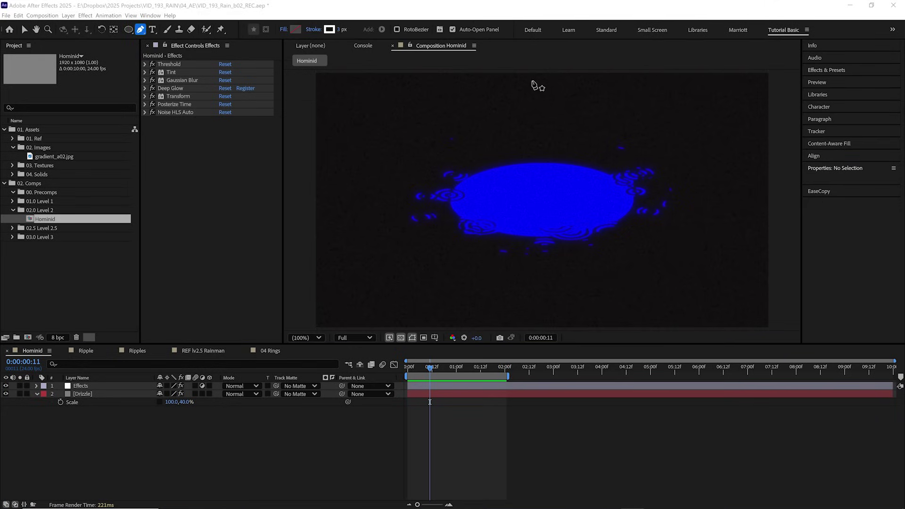
Draw a vertical streak line and keyframe its path shortening down to the splash
{"action": "left_click", "coordinate": [534, 78]}
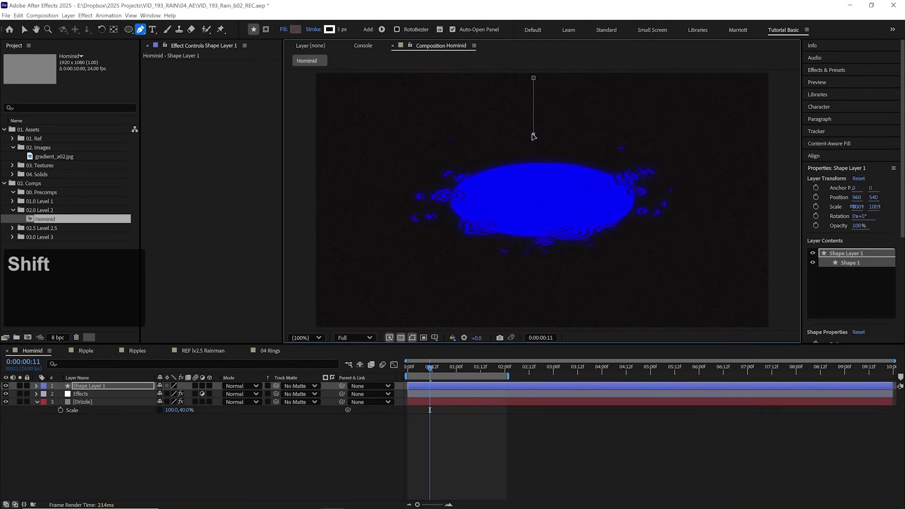
{"action": "left_click", "coordinate": [533, 136], "text": "shift"}
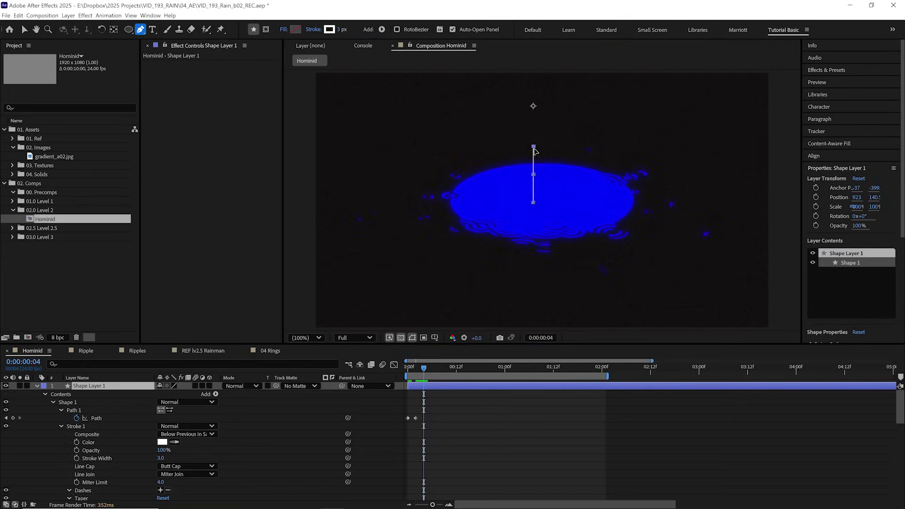
{"action": "left_click_drag", "start_coordinate": [532, 148], "coordinate": [533, 236]}
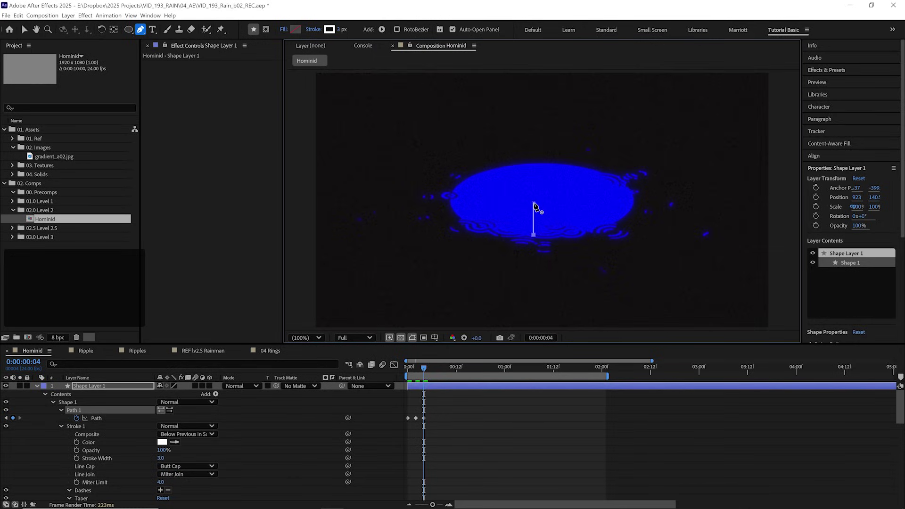
{"action": "left_click", "coordinate": [407, 419], "text": "ctrl"}
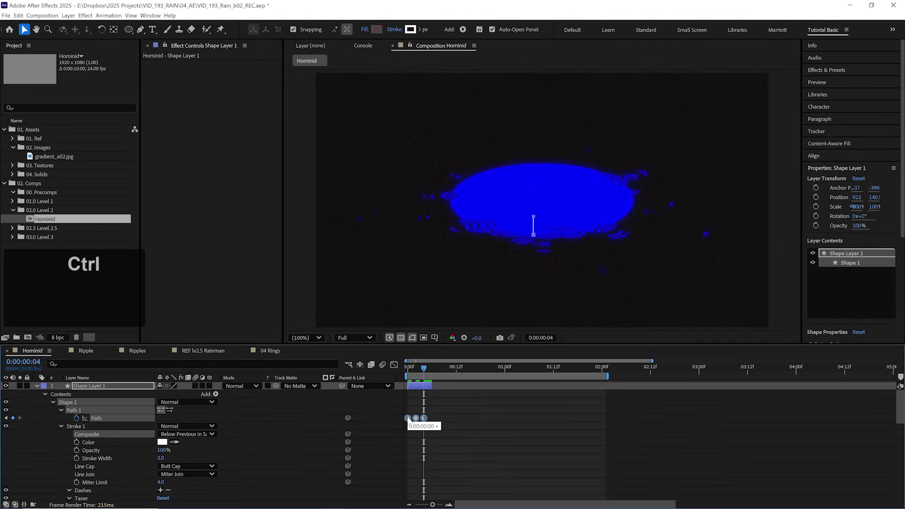
Return to frame 0 and play back the falling streak
{"action": "left_click_drag", "start_coordinate": [422, 367], "coordinate": [401, 367]}
{"action": "key", "text": "space"}
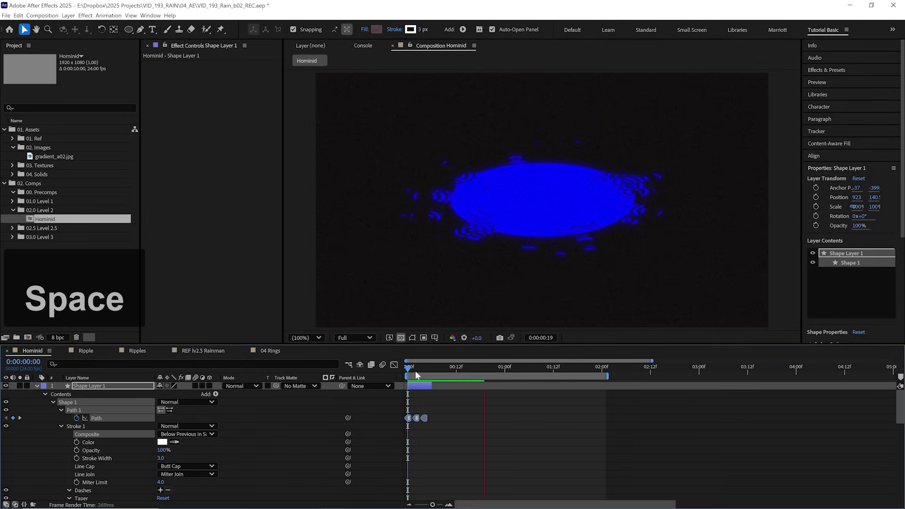
{"action": "key", "text": "space"}
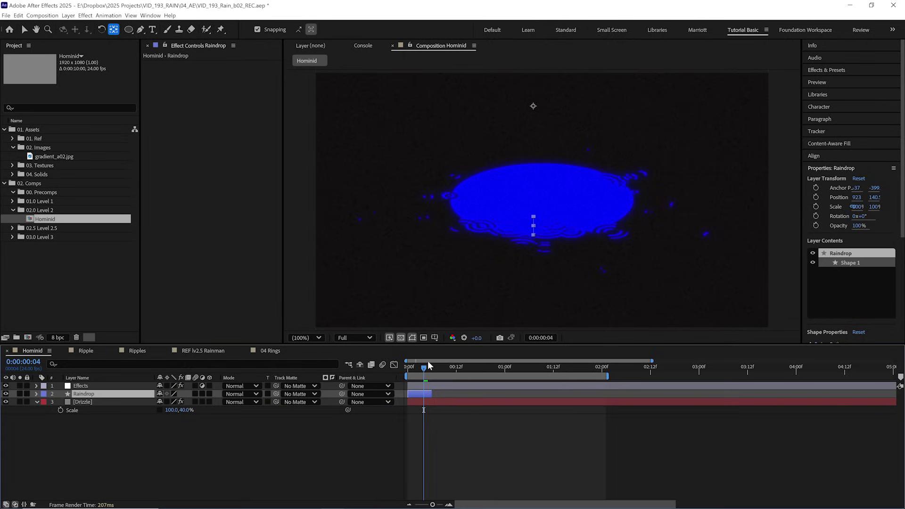
Switch the Raindrop streak to Difference blending and re-enable the Tint effect
{"action": "left_click", "coordinate": [237, 401]}
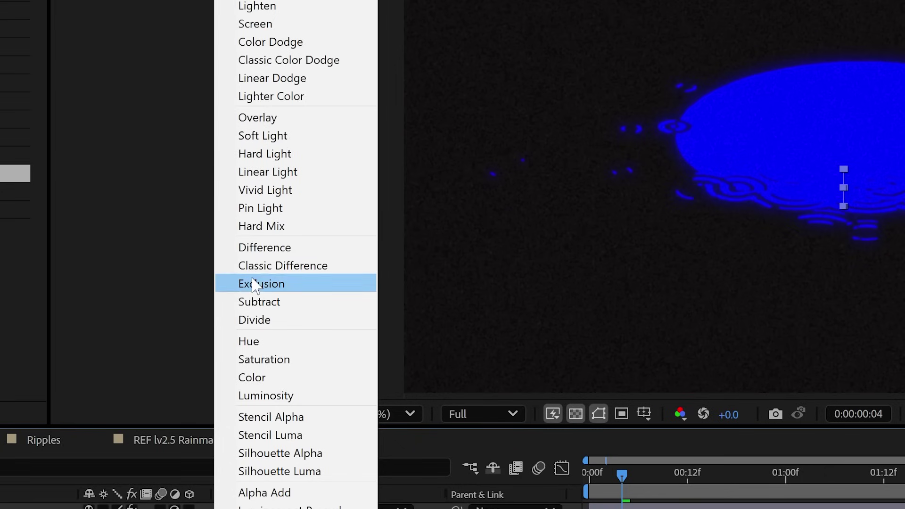
{"action": "left_click", "coordinate": [269, 248]}
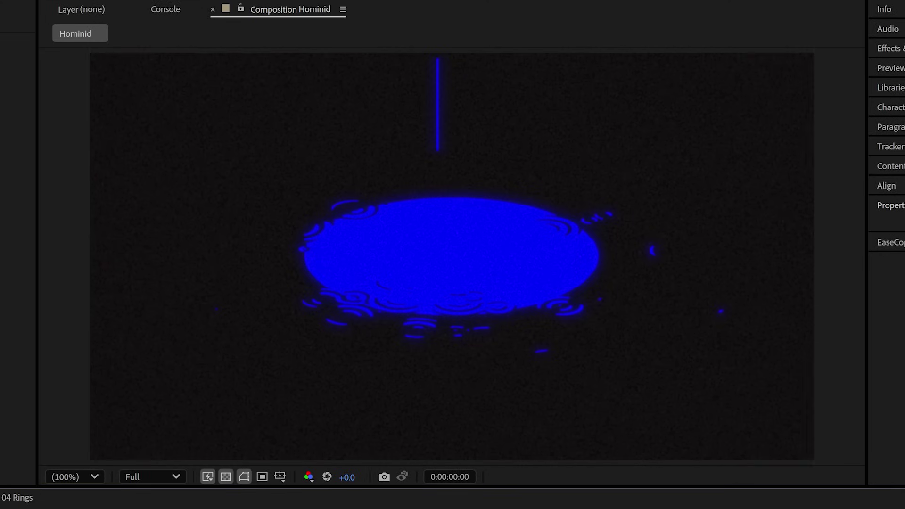
{"action": "left_click", "coordinate": [438, 128]}
{"action": "key", "text": "Page_Down"}
{"action": "key", "text": "Page_Down"}
{"action": "scroll", "coordinate": [505, 186], "scroll_direction": "up", "scroll_amount": 4}
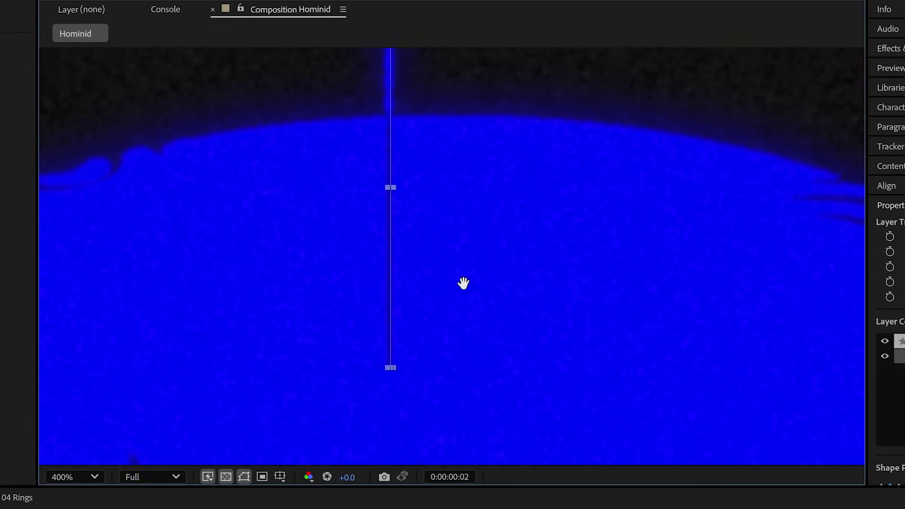
{"action": "scroll", "coordinate": [496, 131], "scroll_direction": "down", "scroll_amount": 2}
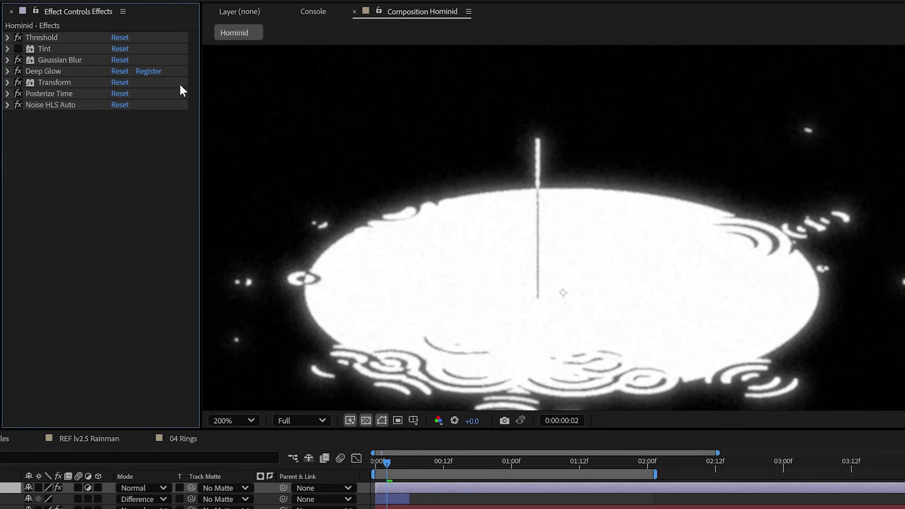
{"action": "left_click", "coordinate": [18, 48]}
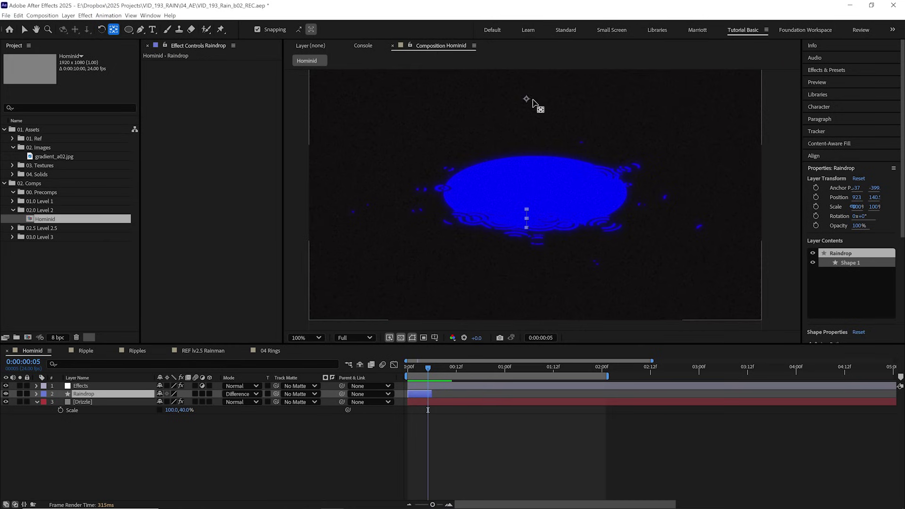
Move the streak's anchor to its base and tilt its Rotation to about -8 degrees
{"action": "left_click_drag", "start_coordinate": [532, 99], "coordinate": [530, 227]}
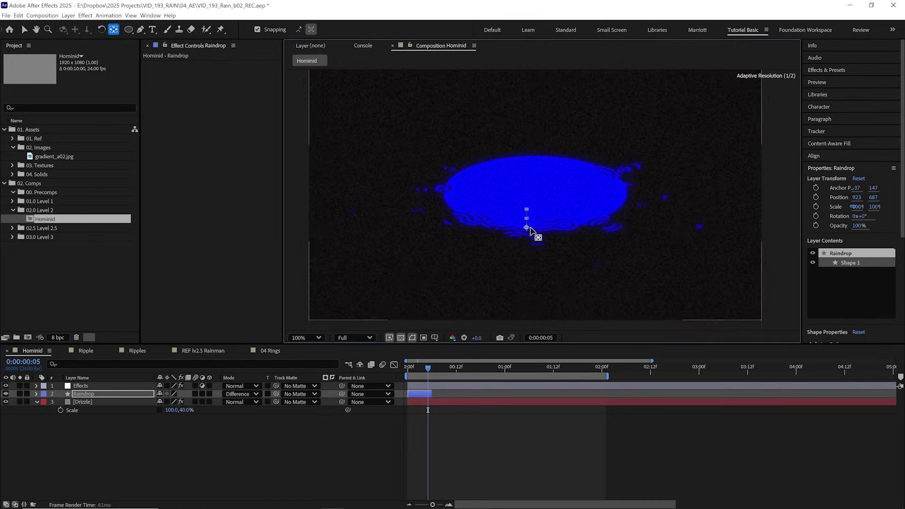
{"action": "key", "text": "r"}
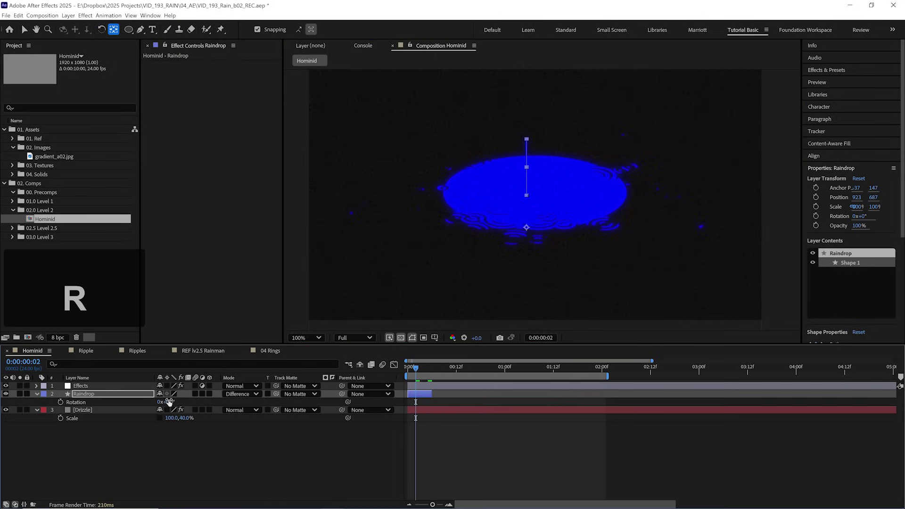
{"action": "left_click_drag", "start_coordinate": [169, 401], "coordinate": [163, 401]}
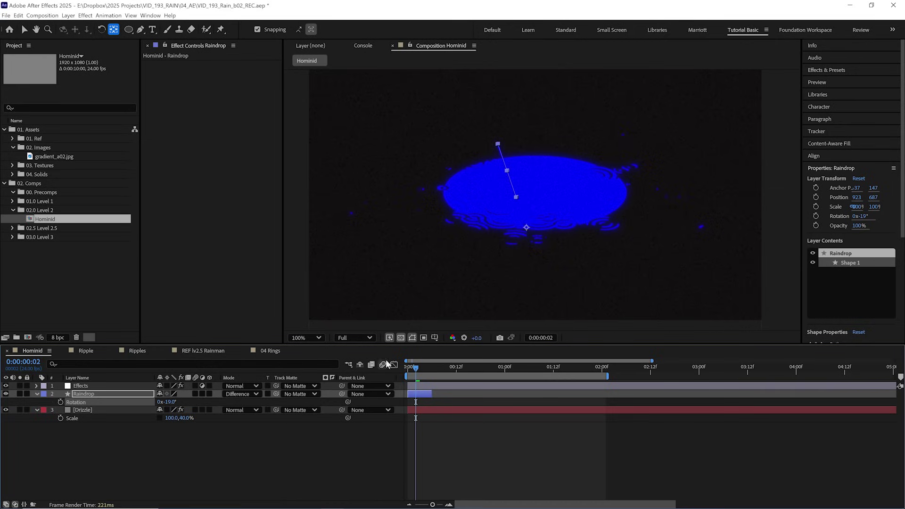
{"action": "left_click_drag", "start_coordinate": [414, 365], "coordinate": [408, 366]}
{"action": "key", "text": "space"}
{"action": "left_click_drag", "start_coordinate": [167, 401], "coordinate": [181, 399]}
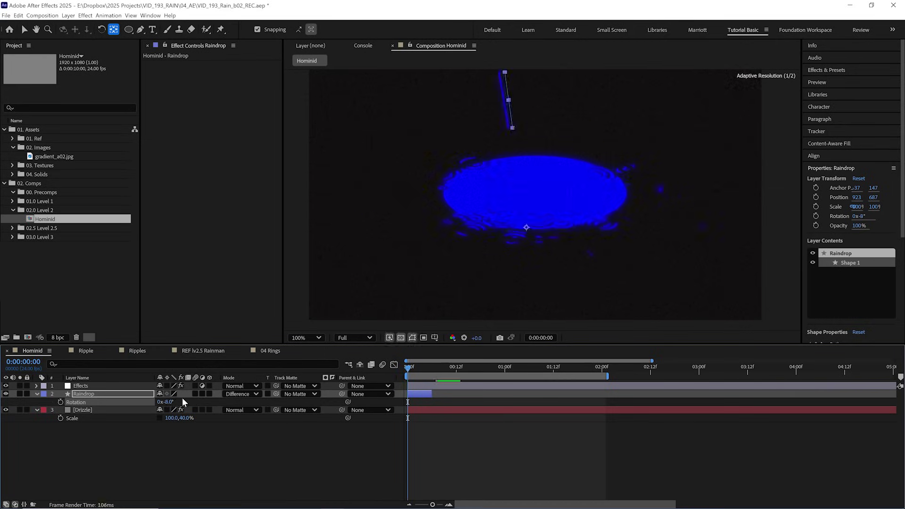
{"action": "left_click", "coordinate": [429, 423]}
Duplicate Raindrop into Raindrop 2, nudge it sideways, and pick-whip its Rotation to Raindrop
{"action": "left_click", "coordinate": [424, 391]}
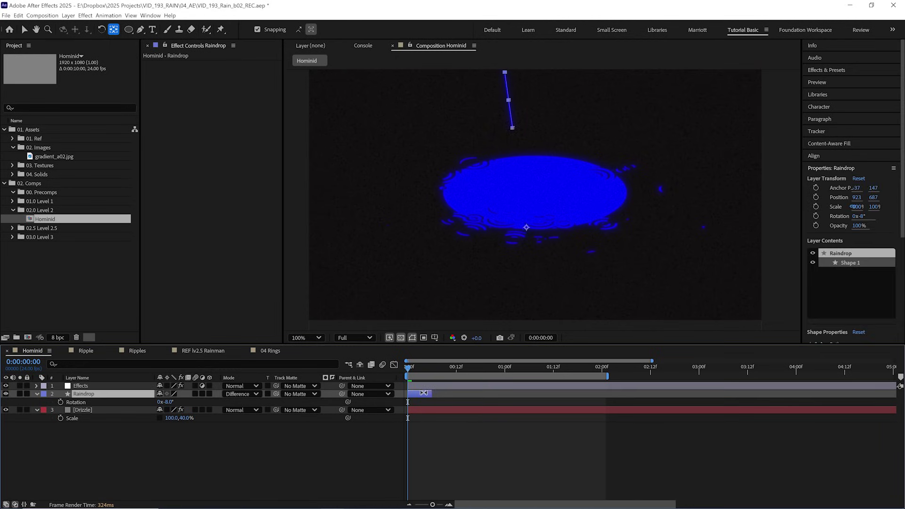
{"action": "key", "text": "v"}
{"action": "key", "text": "ctrl+d"}
{"action": "left_click_drag", "start_coordinate": [498, 121], "coordinate": [519, 121], "text": "shift"}
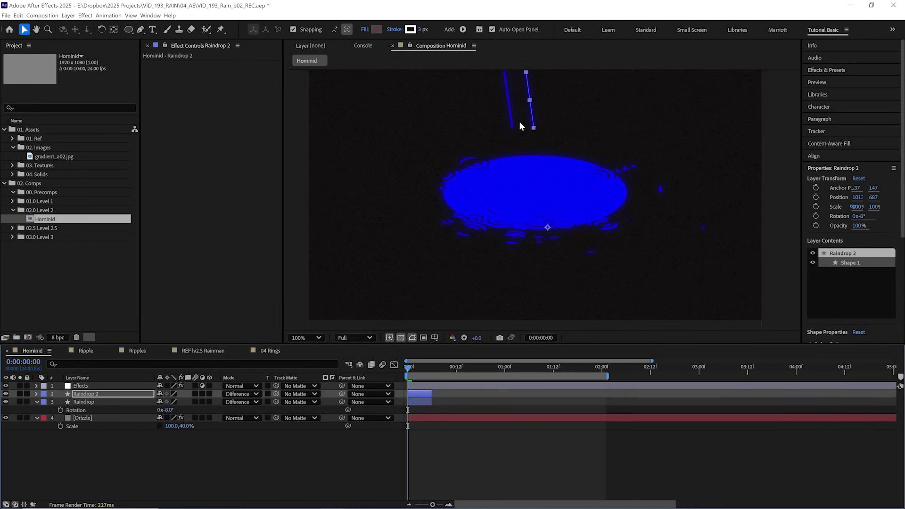
{"action": "key", "text": "shift+Left"}
{"action": "key", "text": "r"}
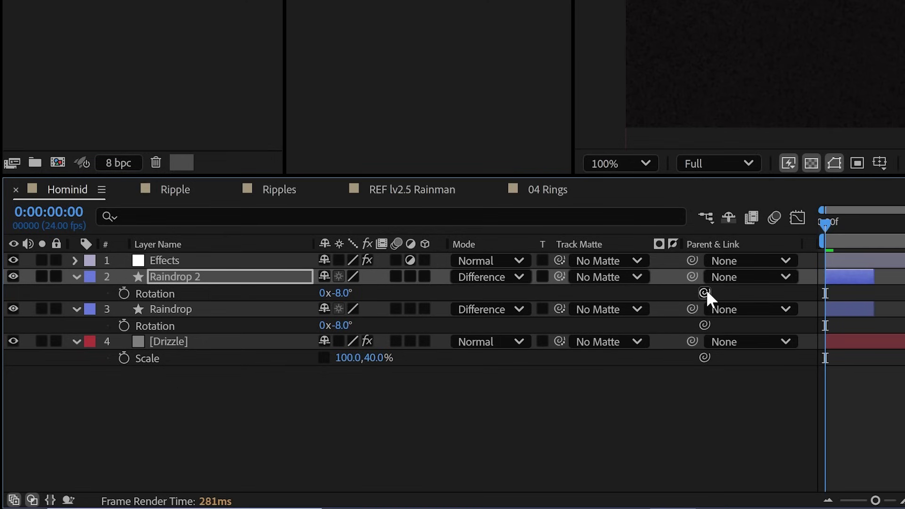
{"action": "left_click_drag", "start_coordinate": [704, 292], "coordinate": [182, 327]}
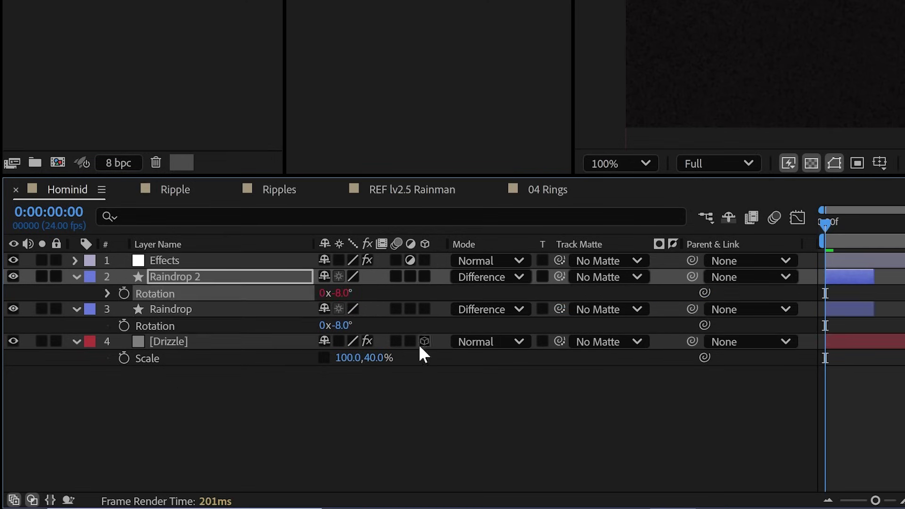
Duplicate more streaks into Raindrop 3, 4 and beyond, adjusting their shared tilt
{"action": "key", "text": "ctrl+d"}
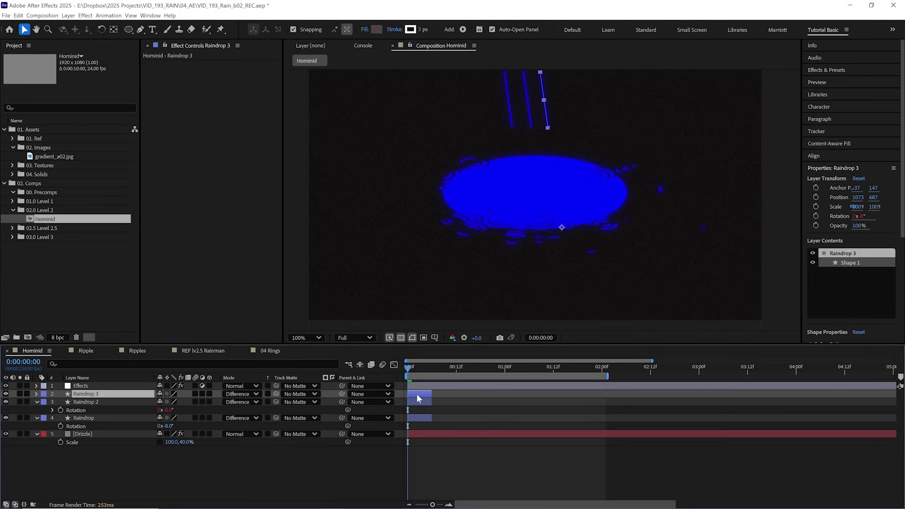
{"action": "key", "text": "ctrl+d"}
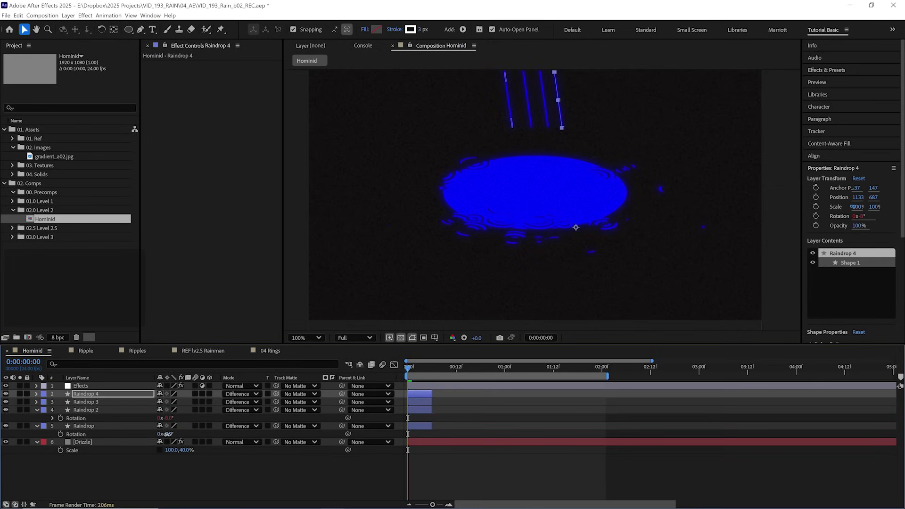
{"action": "mouse_move", "coordinate": [167, 433]}
{"action": "left_mouse_down"}
{"action": "mouse_move", "coordinate": [190, 433]}
{"action": "mouse_move", "coordinate": [181, 433]}
{"action": "left_mouse_up"}
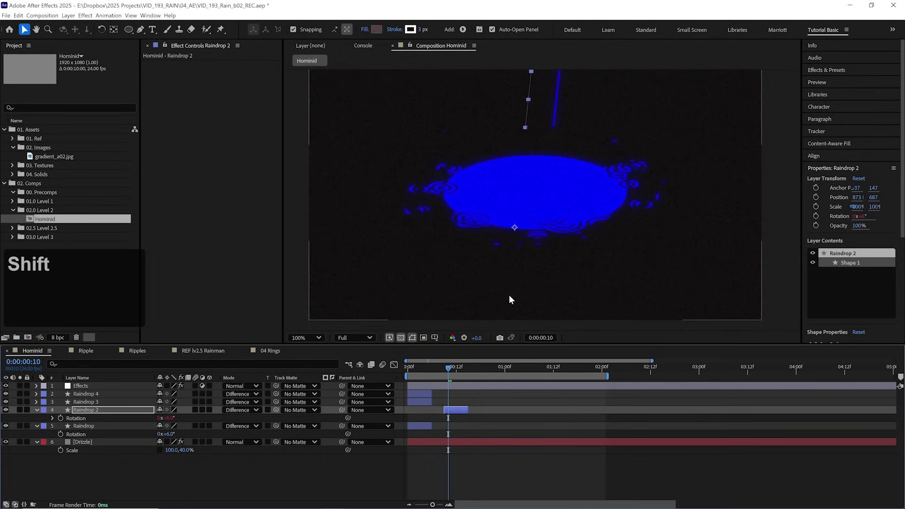
{"action": "key", "text": "ctrl+d"}
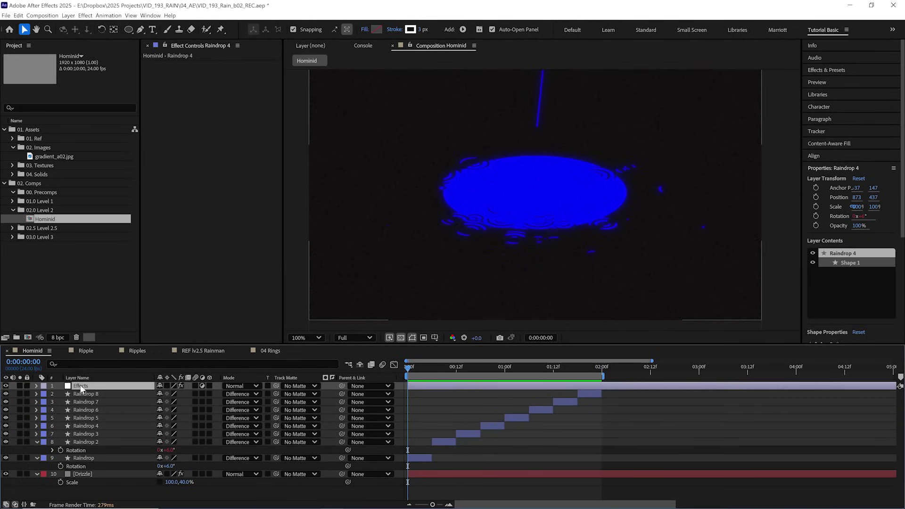
Toggle the Effects layer's visibility off and on during preview to compare looks
{"action": "left_click", "coordinate": [6, 386]}
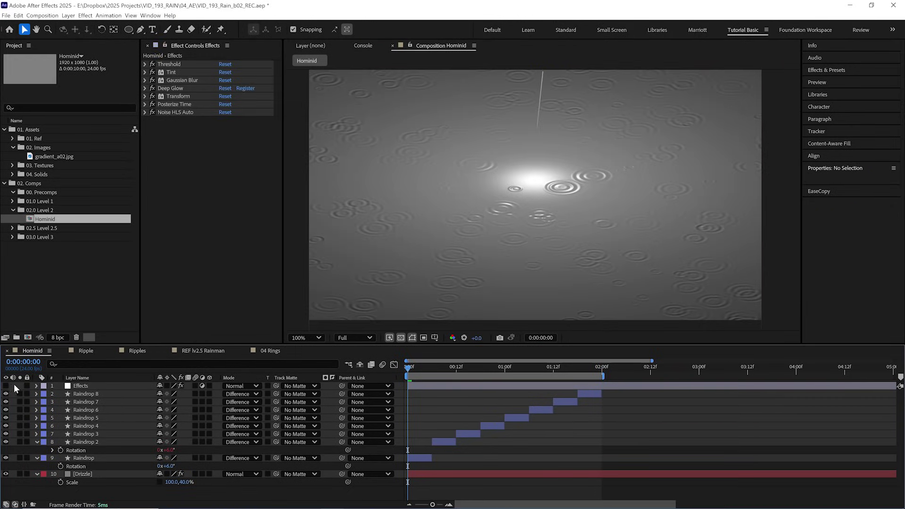
{"action": "left_click", "coordinate": [6, 386]}
{"action": "key", "text": "space"}
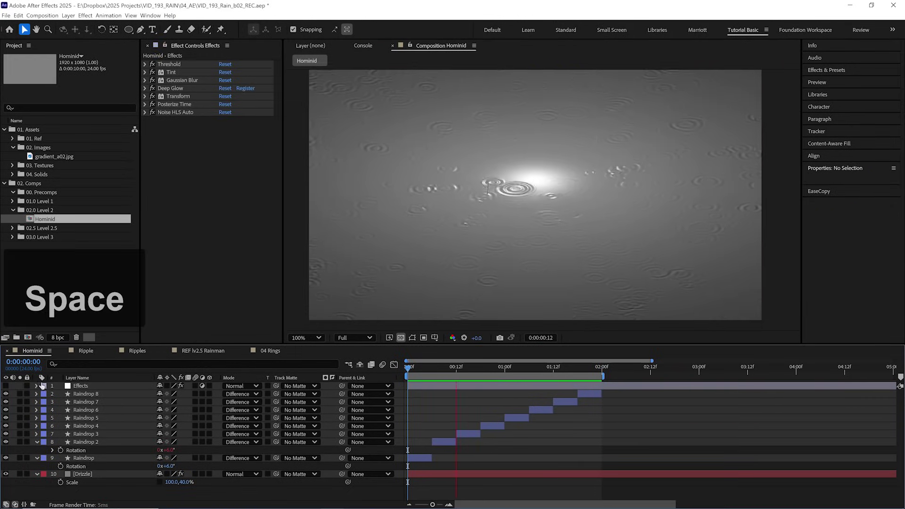
{"action": "left_click", "coordinate": [7, 385]}
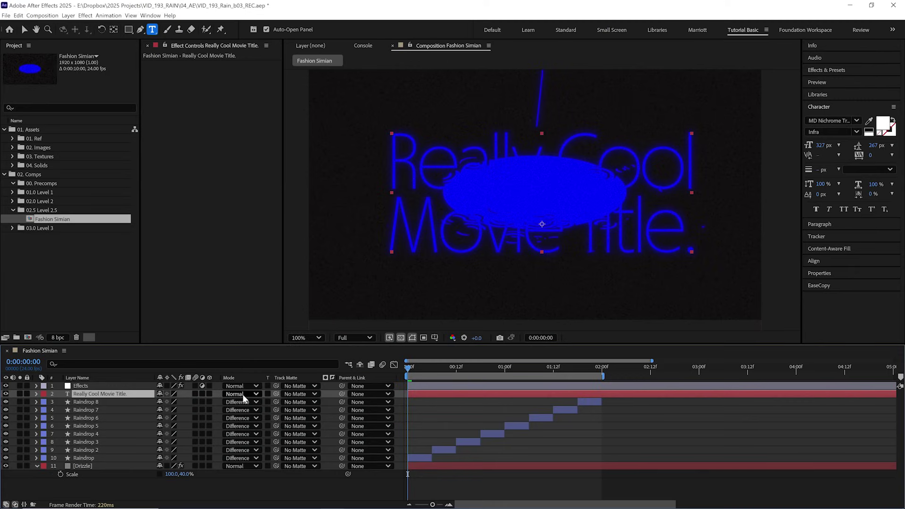
Set the title layer to Difference blending and its font style to Bold
{"action": "left_click", "coordinate": [249, 392]}
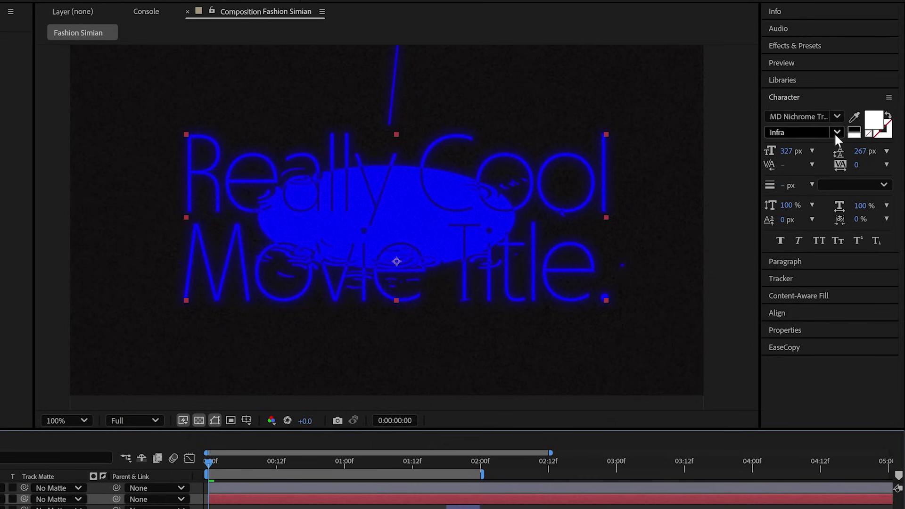
{"action": "left_click", "coordinate": [834, 132]}
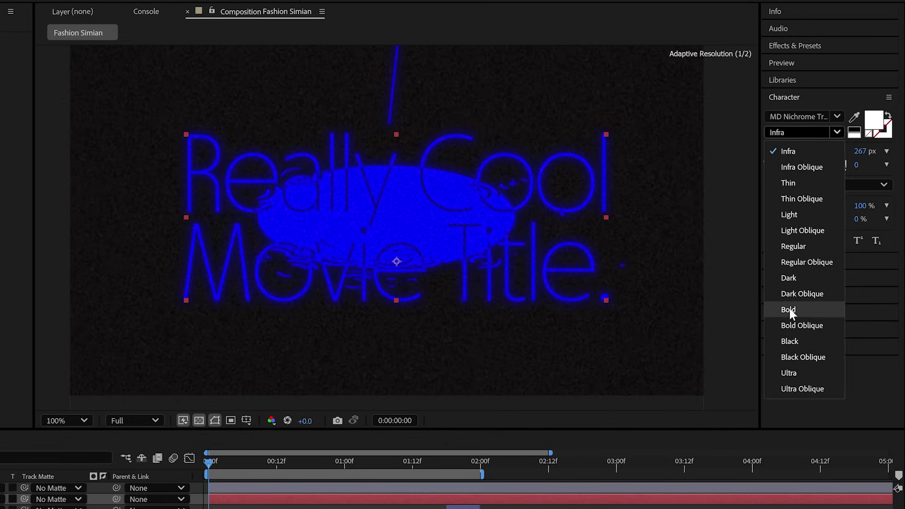
{"action": "left_click", "coordinate": [790, 308]}
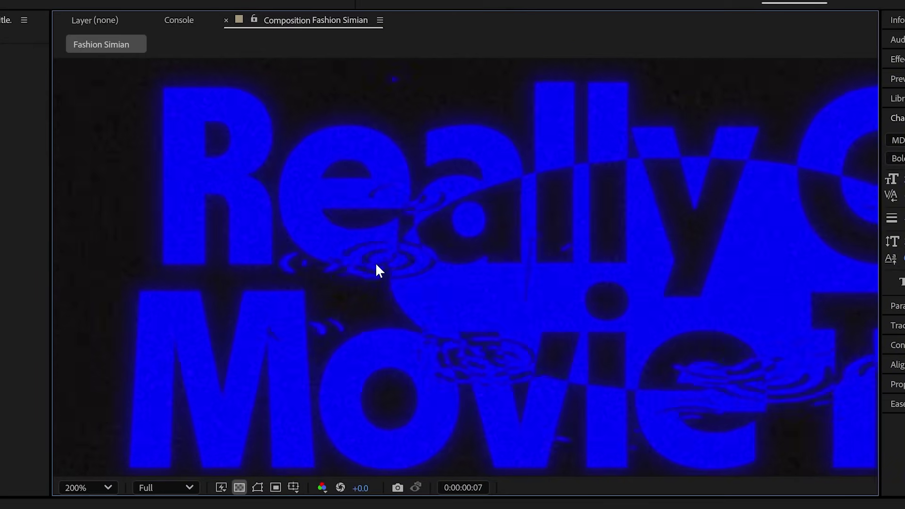
{"action": "key", "text": "shift+slash"}
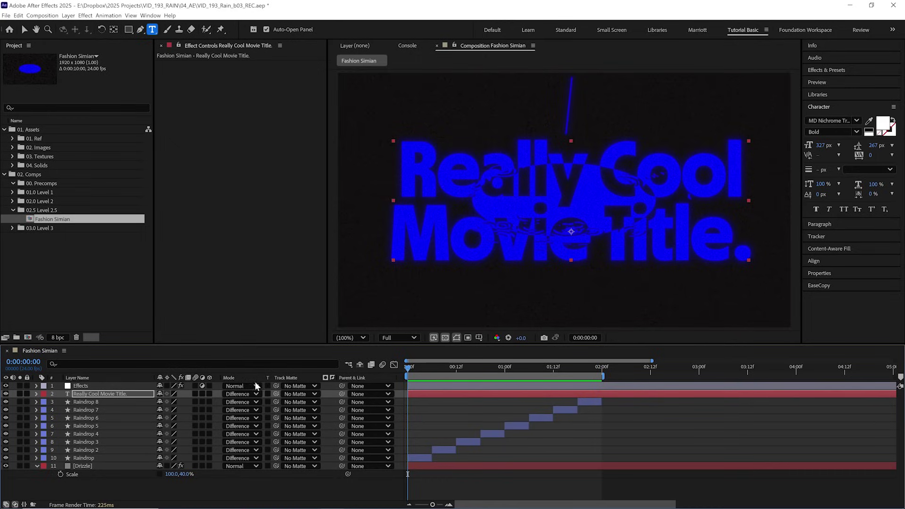
Return the title to Normal blending and apply Displacement Map from 11. Drizzle with Effects & Masks
{"action": "left_click", "coordinate": [236, 394]}
{"action": "left_click", "coordinate": [243, 44]}
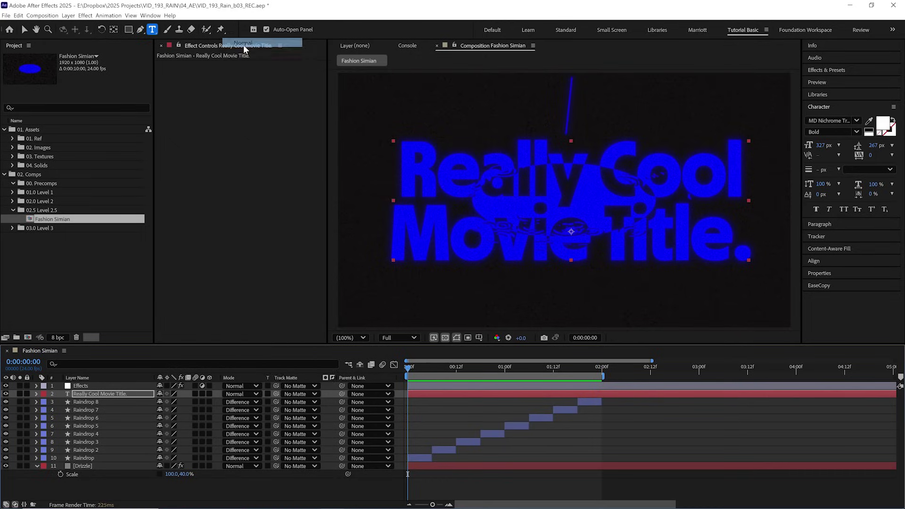
{"action": "left_click", "coordinate": [826, 69]}
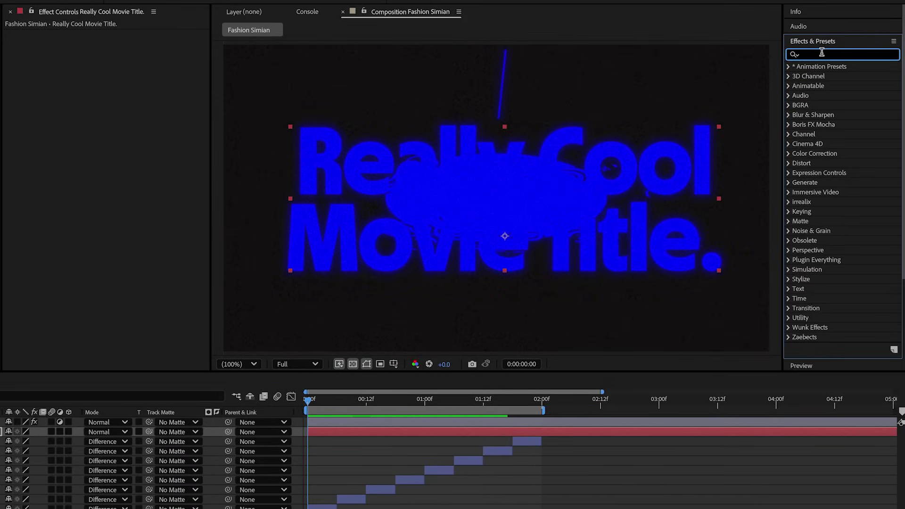
{"action": "type", "text": "displa"}
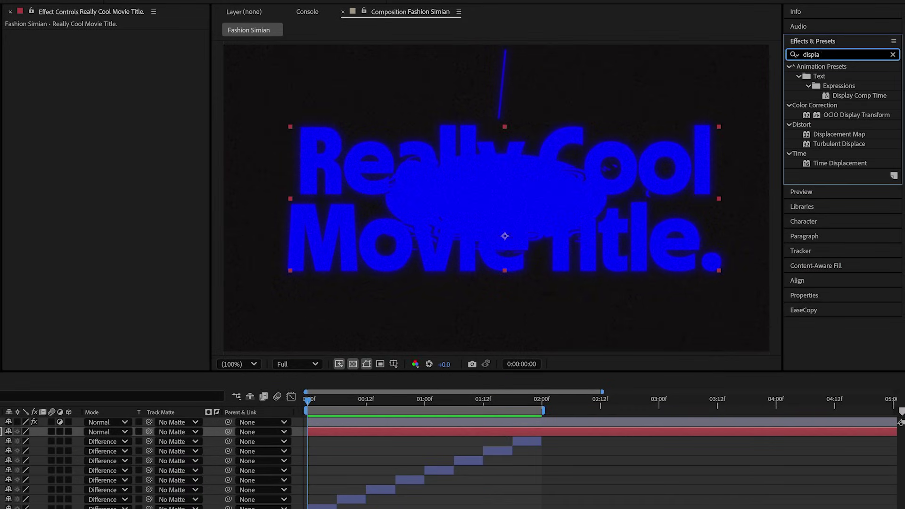
{"action": "double_click", "coordinate": [830, 134]}
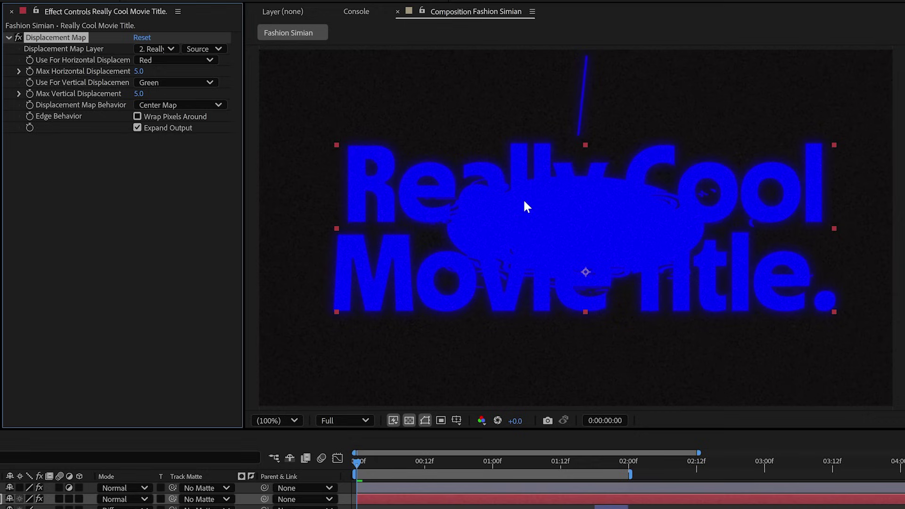
{"action": "left_click", "coordinate": [168, 49]}
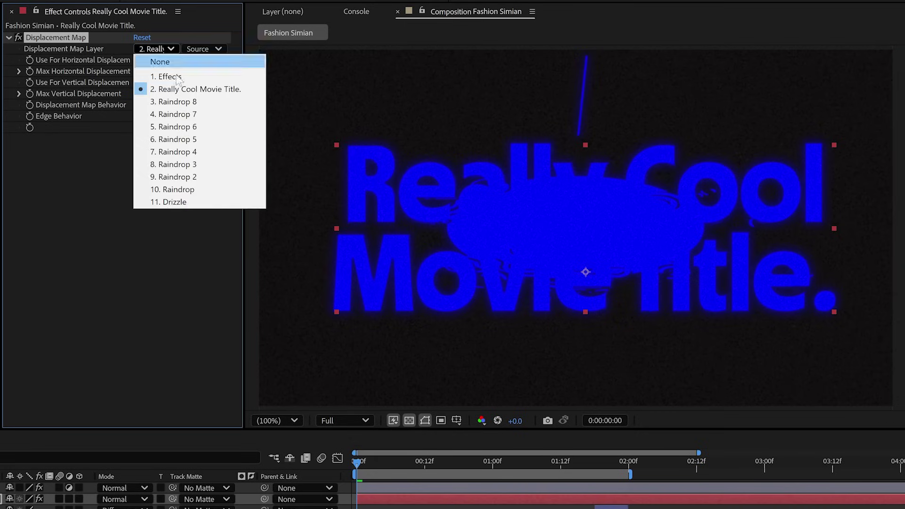
{"action": "left_click", "coordinate": [182, 201]}
{"action": "left_click", "coordinate": [206, 49]}
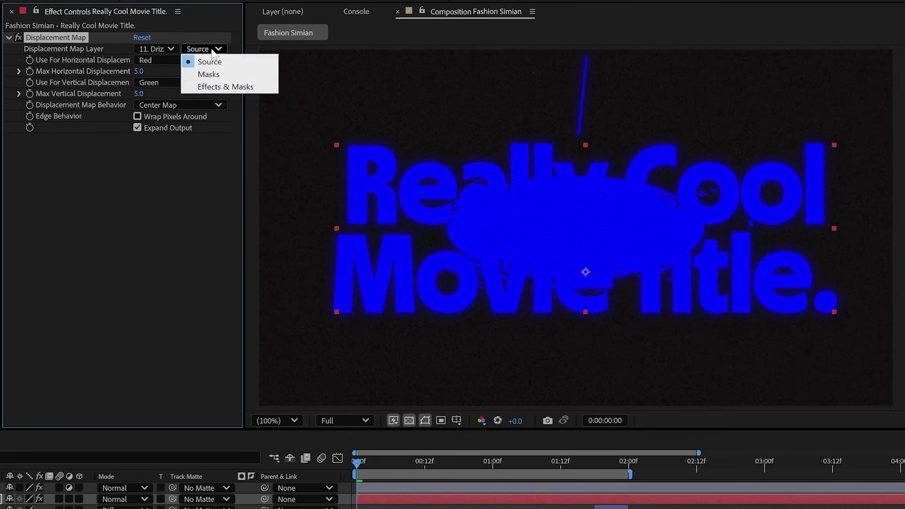
{"action": "left_click", "coordinate": [242, 87]}
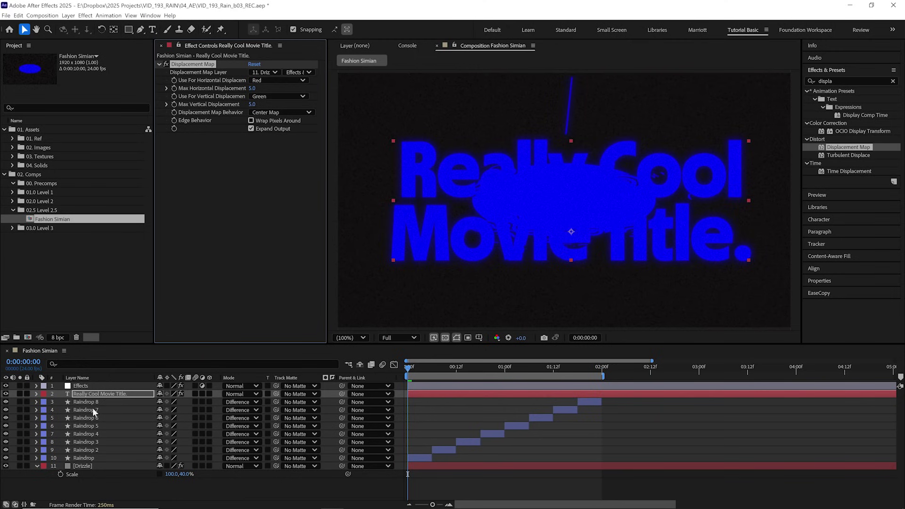
Hide the Drizzle layer and add a black BG solid
{"action": "left_click", "coordinate": [6, 465]}
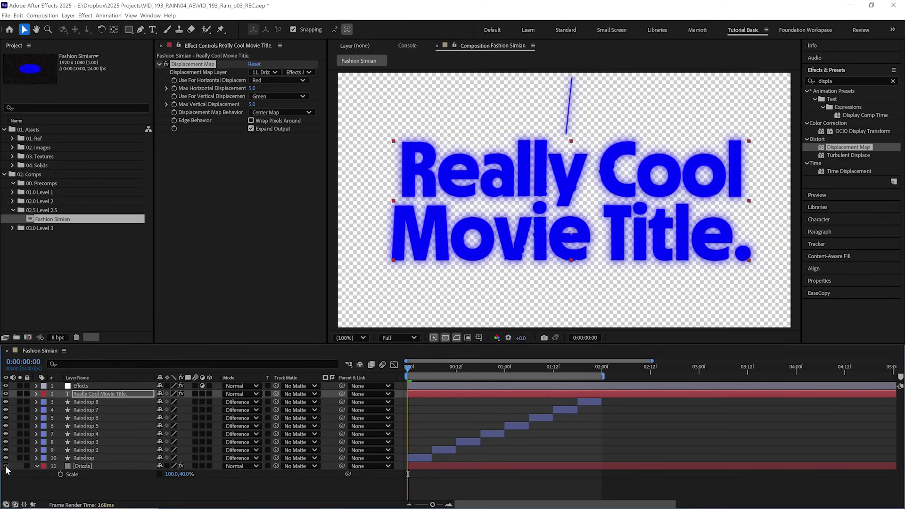
{"action": "left_click", "coordinate": [415, 477]}
{"action": "key", "text": "ctrl+y"}
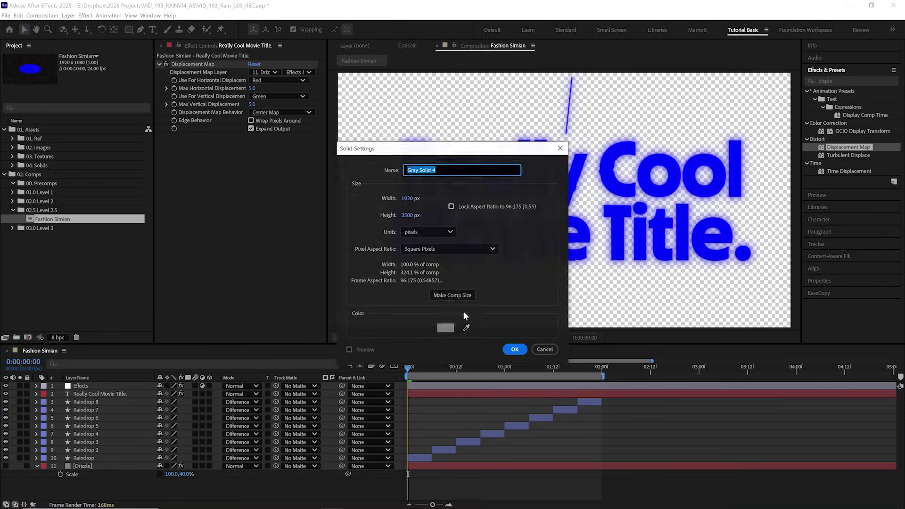
{"action": "left_click", "coordinate": [445, 329]}
{"action": "left_click", "coordinate": [546, 203]}
{"action": "left_click", "coordinate": [515, 349]}
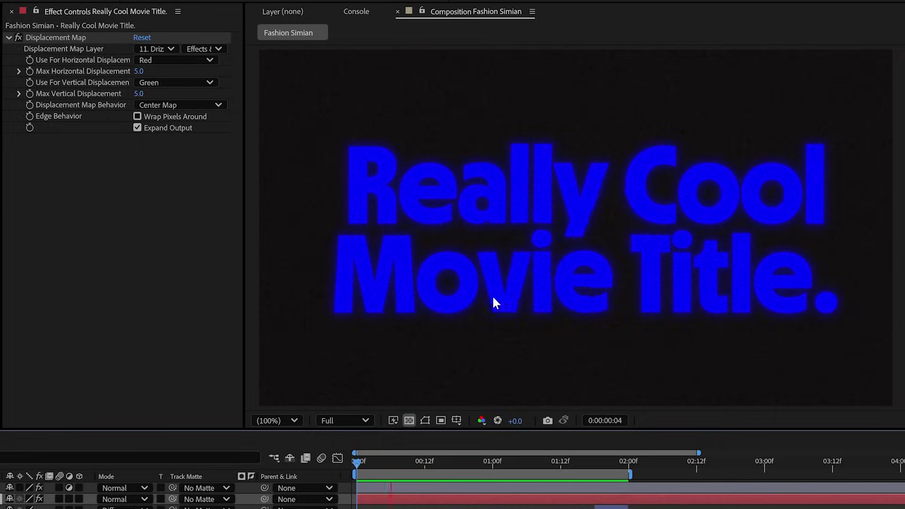
Raise Max Horizontal Displacement to 100, set CC Drizzle Light Type to Distant Light, and show Drizzle's Scale
{"action": "left_click", "coordinate": [492, 297]}
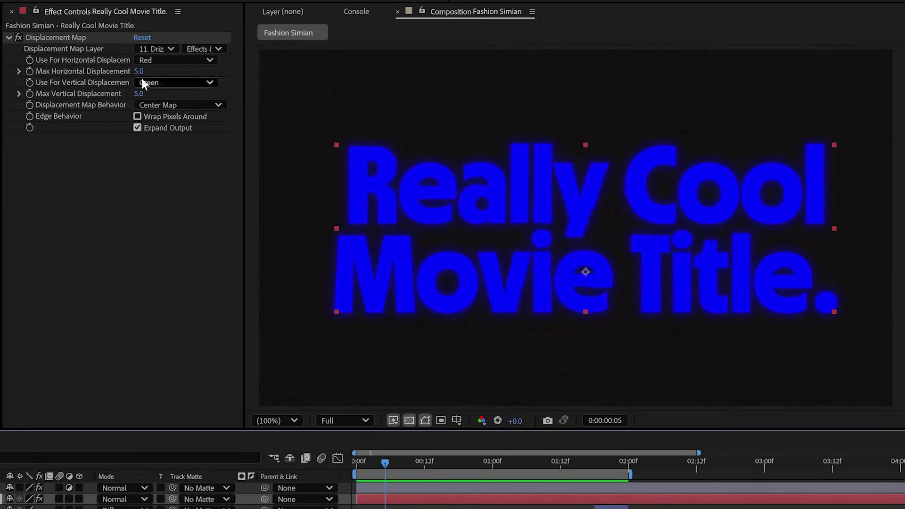
{"action": "left_click_drag", "start_coordinate": [137, 72], "coordinate": [150, 76]}
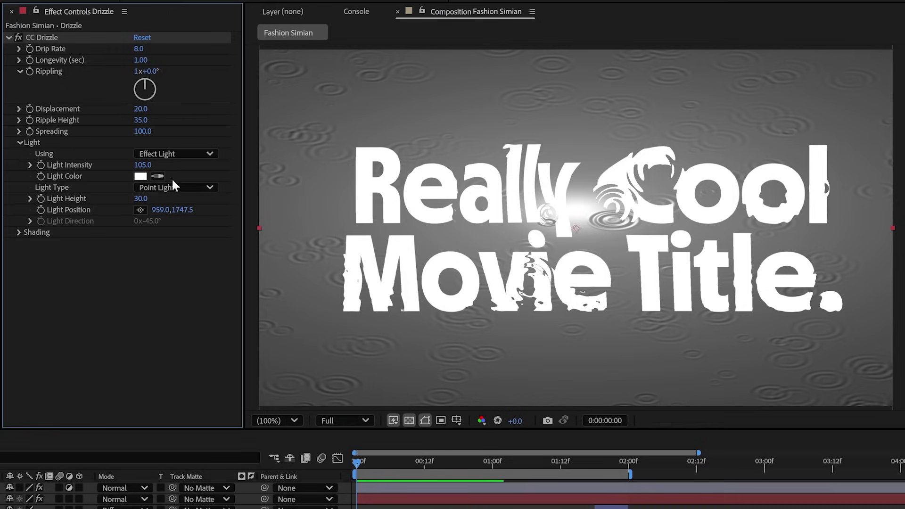
{"action": "left_click", "coordinate": [157, 186]}
{"action": "left_click", "coordinate": [169, 198]}
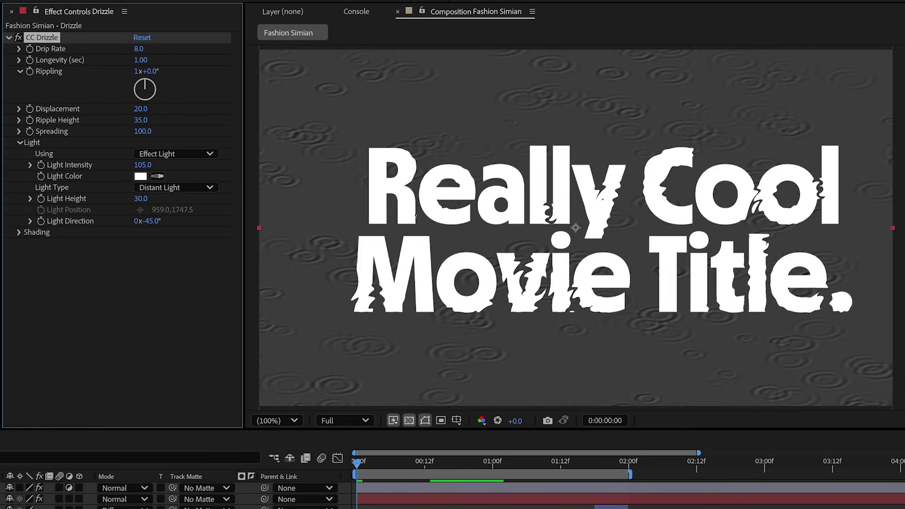
{"action": "left_click_drag", "start_coordinate": [7, 465], "coordinate": [7, 410]}
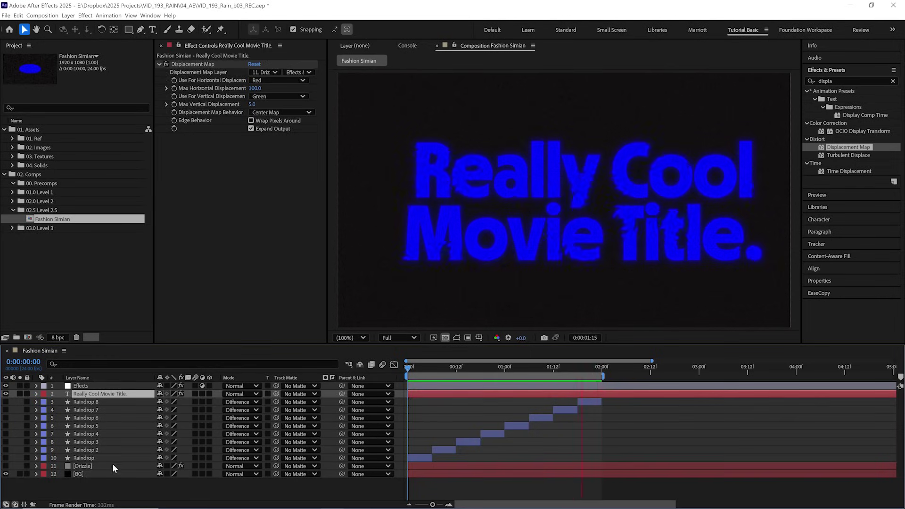
{"action": "left_click", "coordinate": [102, 466]}
{"action": "key", "text": "s"}
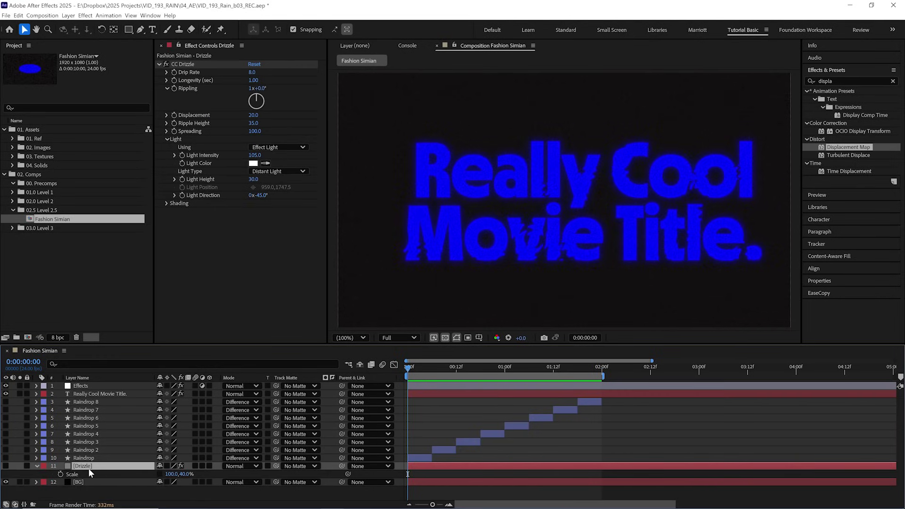
Pre-compose Drizzle into Drizzle Precomp, moving all attributes
{"action": "key", "text": "ctrl+shift+c"}
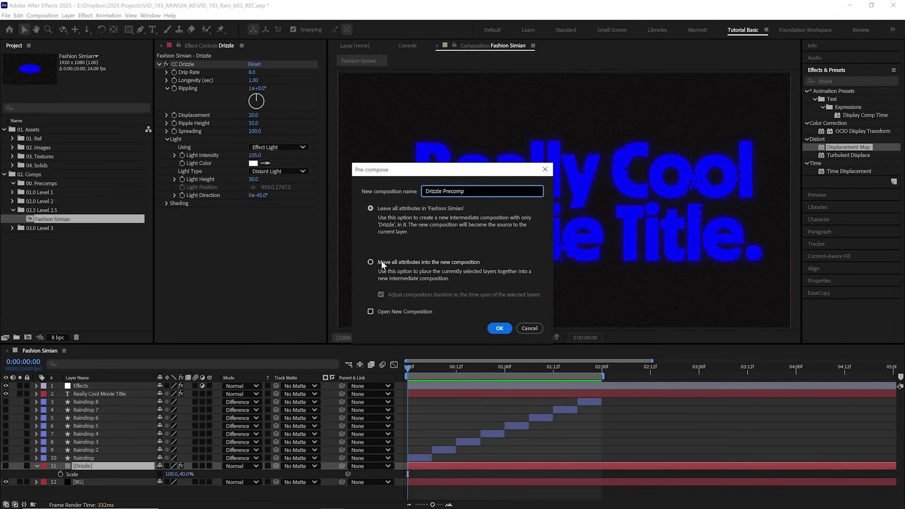
{"action": "left_click", "coordinate": [371, 263]}
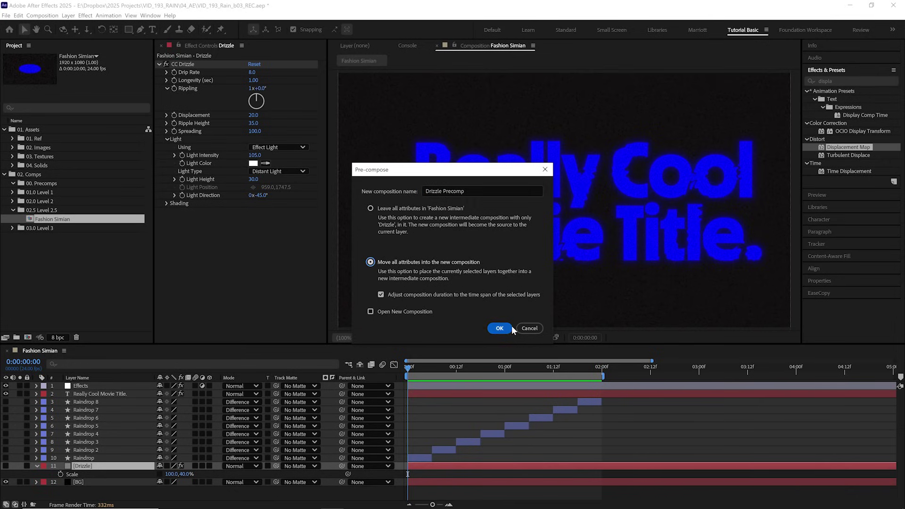
{"action": "left_click", "coordinate": [499, 328]}
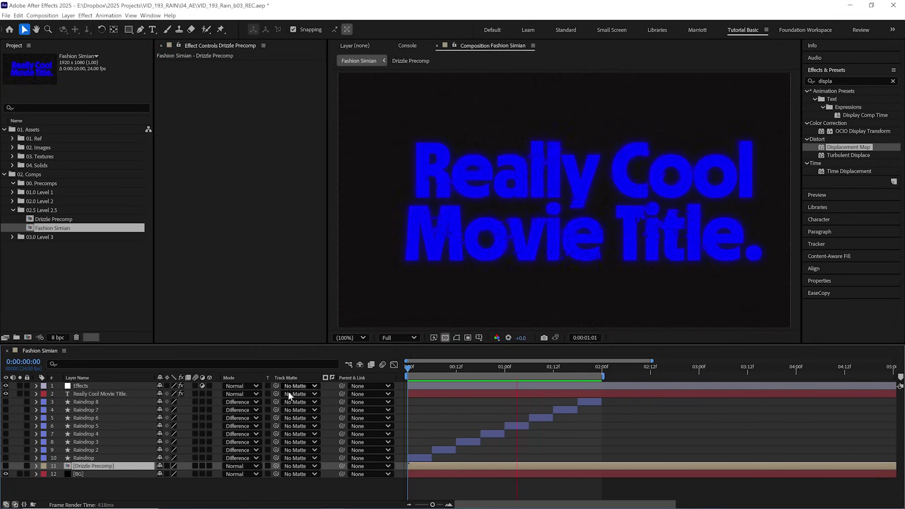
Set the title's displacement to 165 horizontal and 25 vertical, toggling the effect to compare
{"action": "left_click", "coordinate": [131, 393]}
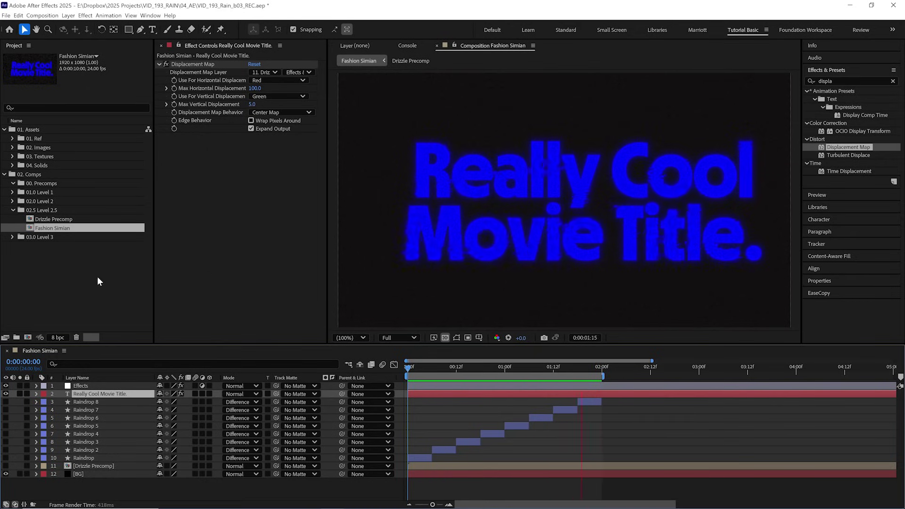
{"action": "left_click_drag", "start_coordinate": [256, 87], "coordinate": [290, 93]}
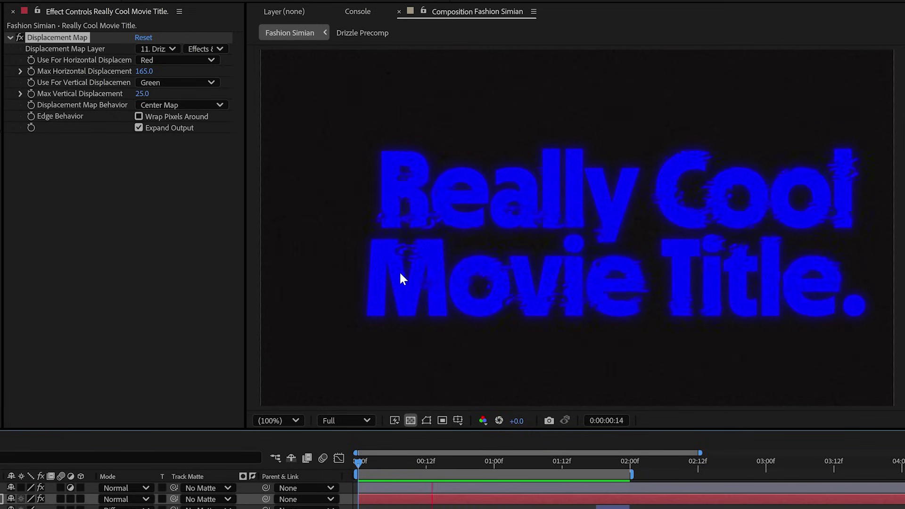
{"action": "key", "text": "space"}
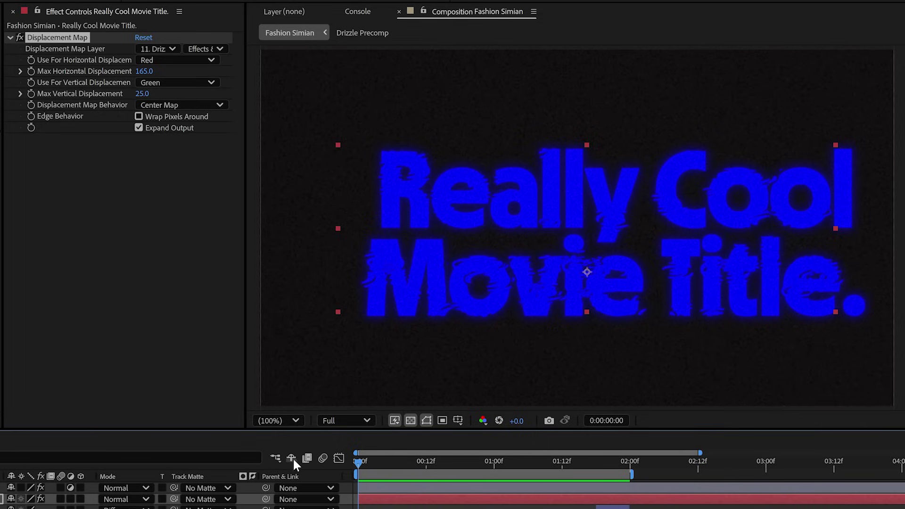
{"action": "left_click", "coordinate": [20, 36]}
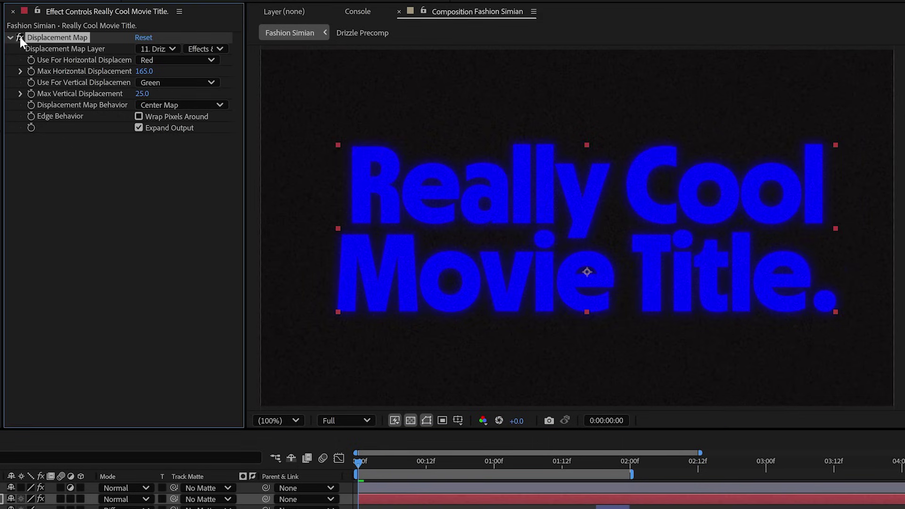
{"action": "left_click", "coordinate": [20, 36]}
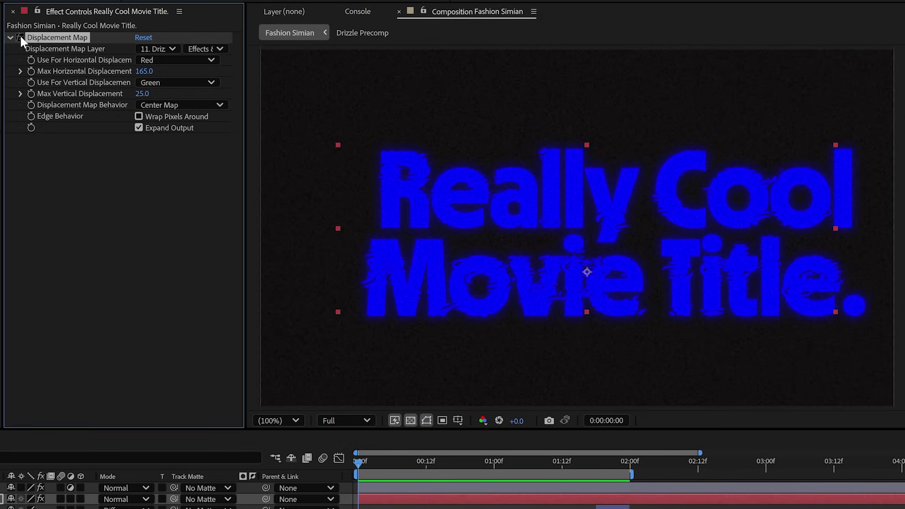
{"action": "left_click", "coordinate": [20, 37]}
{"action": "left_click", "coordinate": [20, 37]}
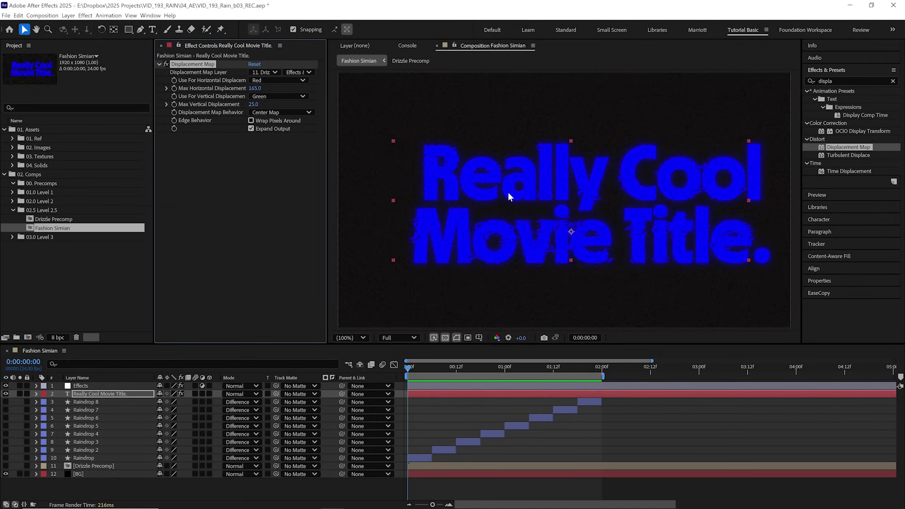
Inside Drizzle Precomp, draw grey reference rectangles and raise CC Drizzle Ambient shading to 59
{"action": "left_click", "coordinate": [118, 466]}
{"action": "double_click", "coordinate": [105, 467]}
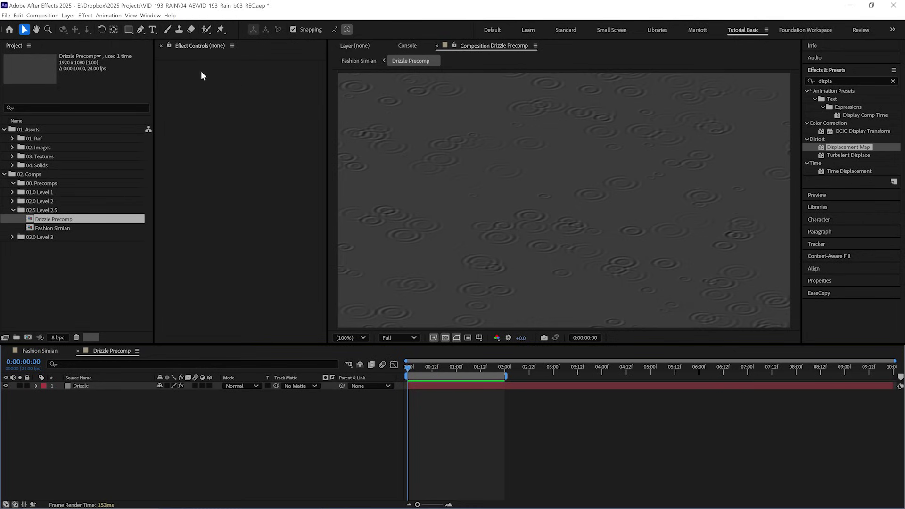
{"action": "left_click", "coordinate": [128, 29]}
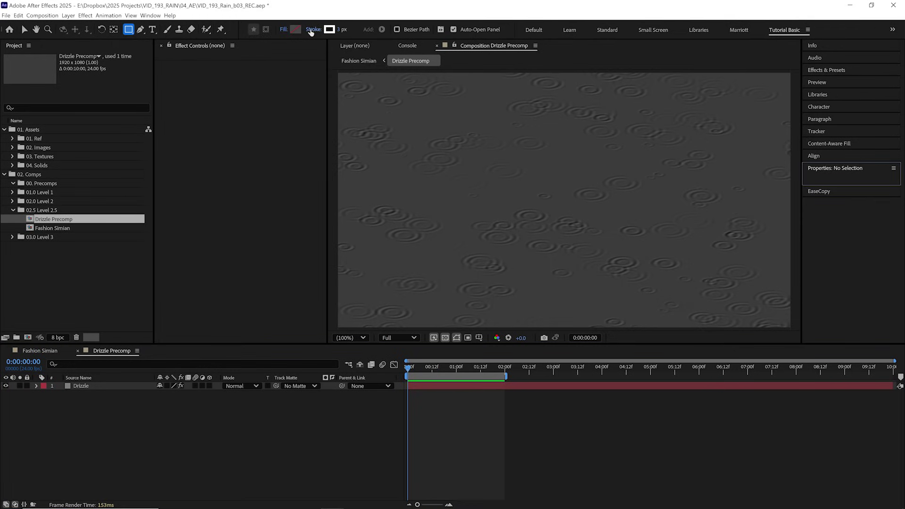
{"action": "left_click", "coordinate": [295, 29]}
{"action": "type", "text": "50"}
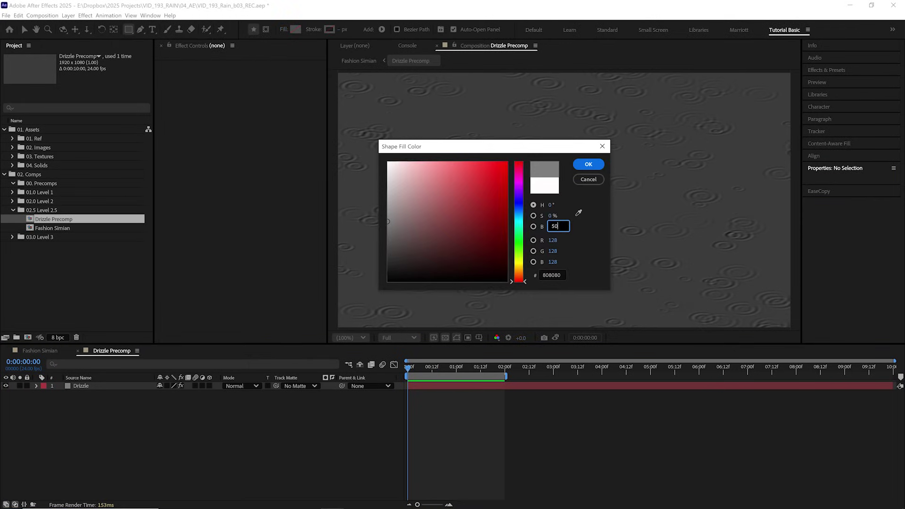
{"action": "key", "text": "Return"}
{"action": "left_click_drag", "start_coordinate": [433, 155], "coordinate": [501, 222]}
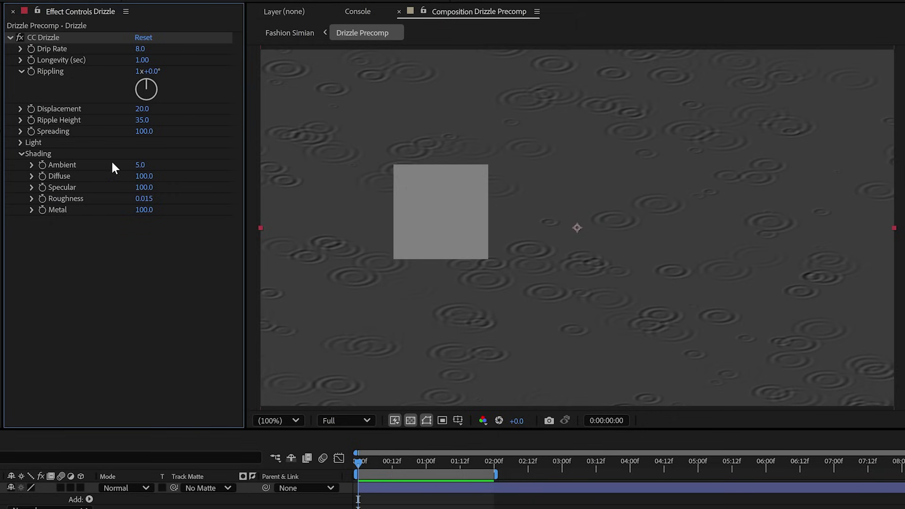
{"action": "left_click_drag", "start_coordinate": [151, 164], "coordinate": [174, 162]}
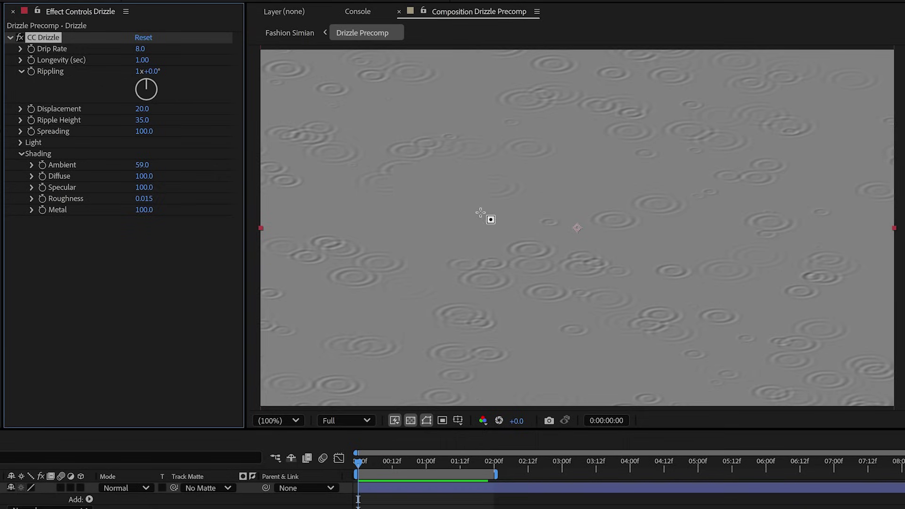
{"action": "left_click_drag", "start_coordinate": [408, 165], "coordinate": [502, 260]}
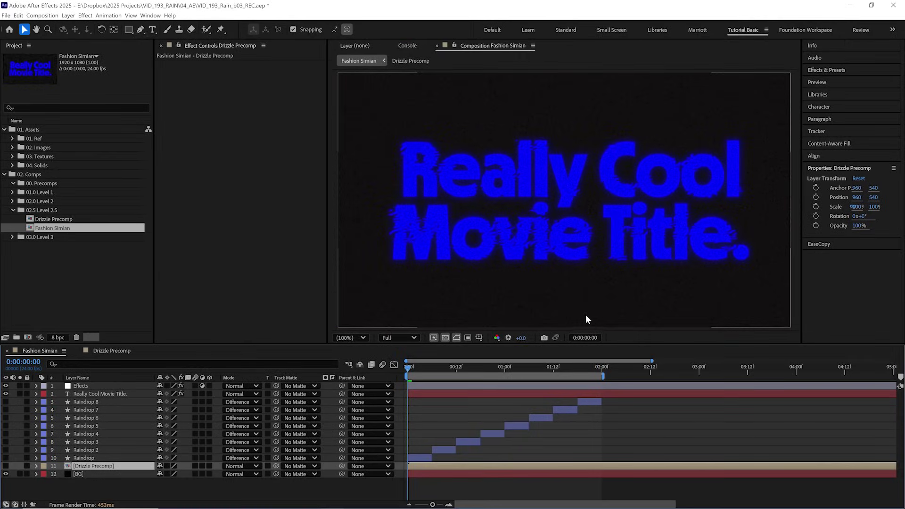
Move the Really Cool Movie Title layer below Raindrop 3 to position 10, then return to the start
{"action": "left_click", "coordinate": [85, 458]}
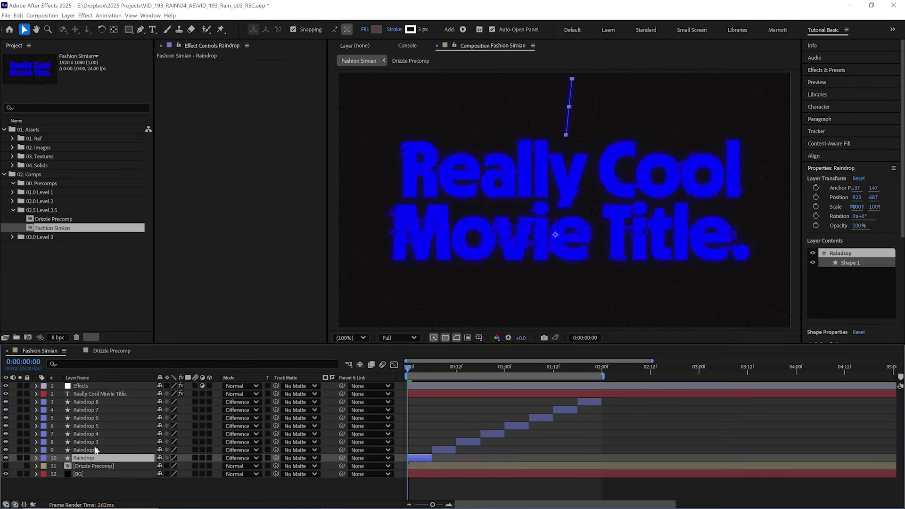
{"action": "left_click", "coordinate": [468, 442]}
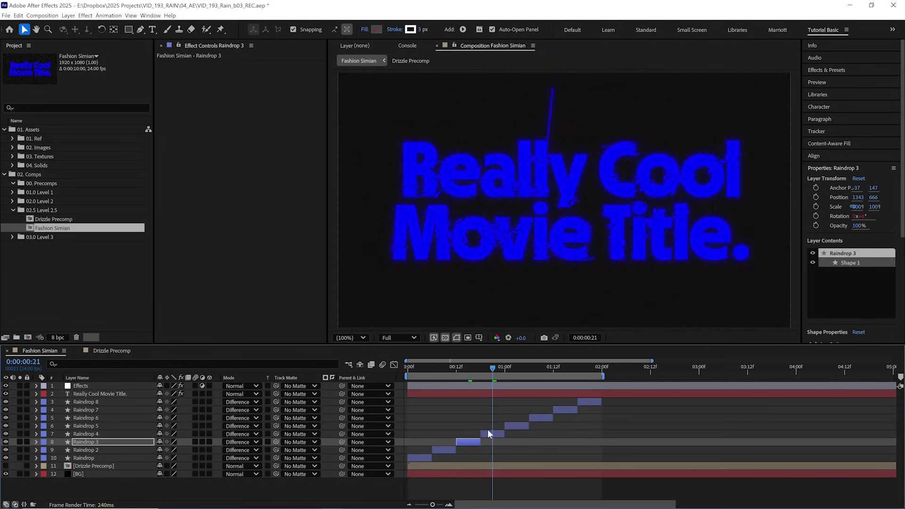
{"action": "left_click", "coordinate": [99, 394]}
{"action": "left_click_drag", "start_coordinate": [99, 394], "coordinate": [123, 458]}
{"action": "key", "text": "Home"}
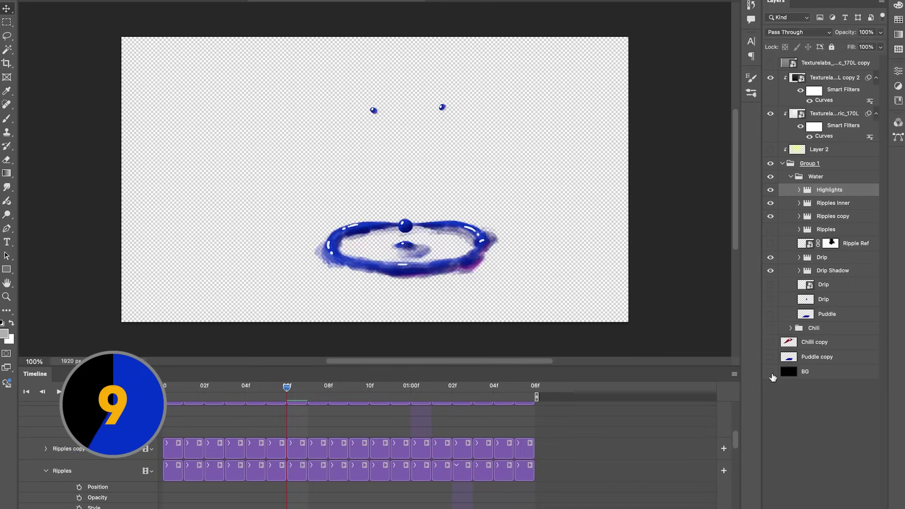
Play the splash animation and turn the Chilli copy and Puddle copy layers back on
{"action": "key", "text": "space"}
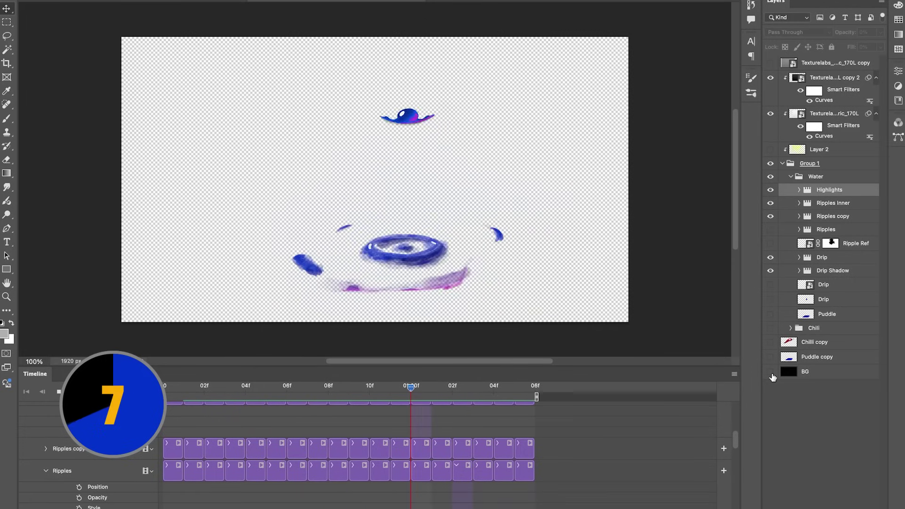
{"action": "left_click_drag", "start_coordinate": [770, 356], "coordinate": [769, 328]}
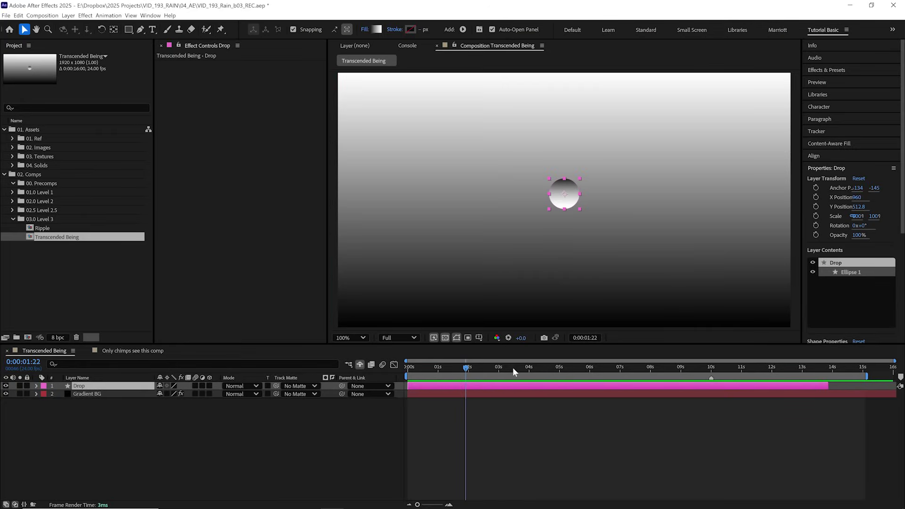
Switch to the Ripple composition from Level 3
{"action": "left_click", "coordinate": [512, 392]}
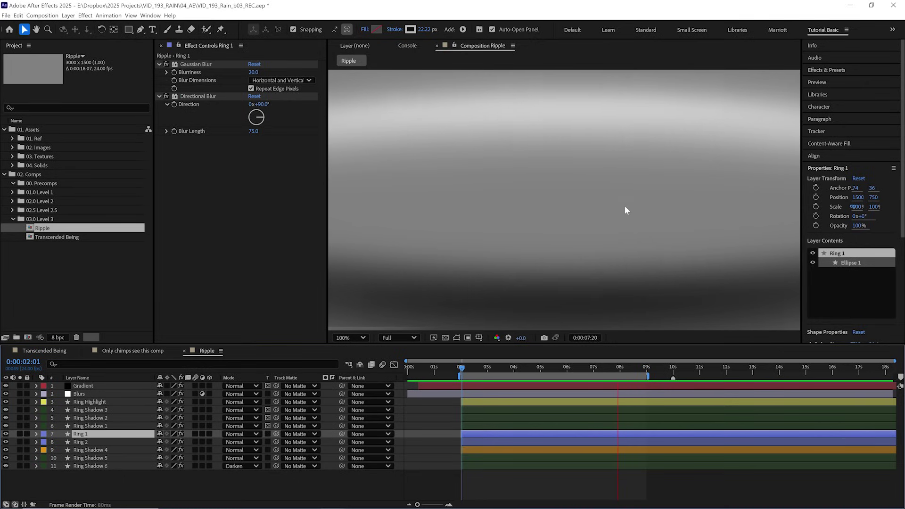
Preview the ripple from its start with the transparency grid shown
{"action": "key", "text": "space"}
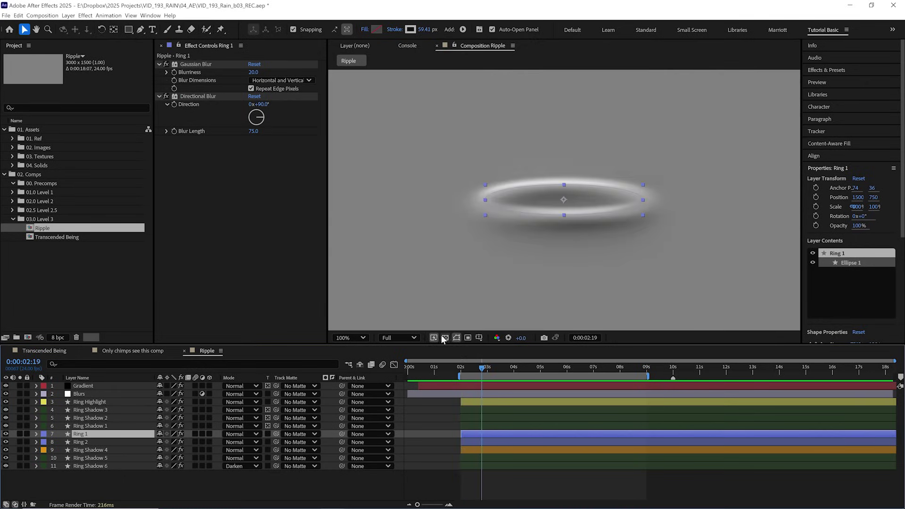
{"action": "left_click", "coordinate": [445, 338]}
{"action": "left_click", "coordinate": [464, 367]}
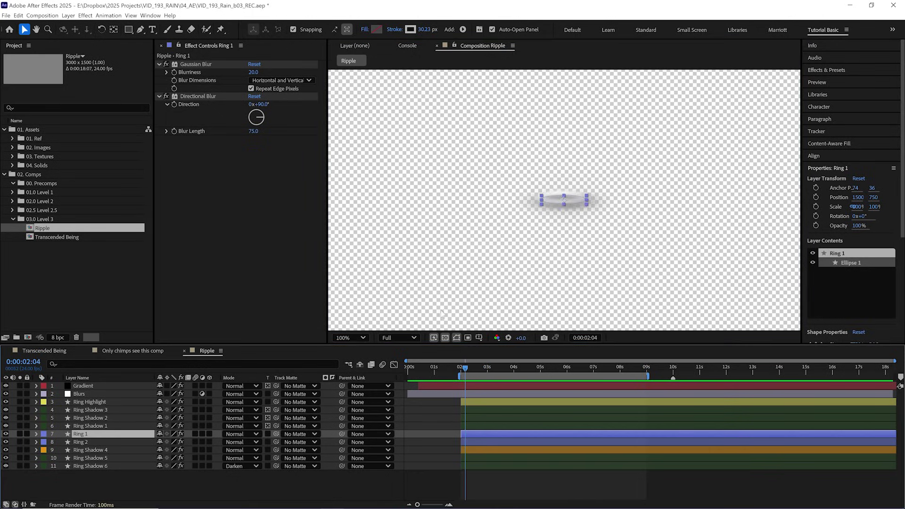
{"action": "key", "text": "space"}
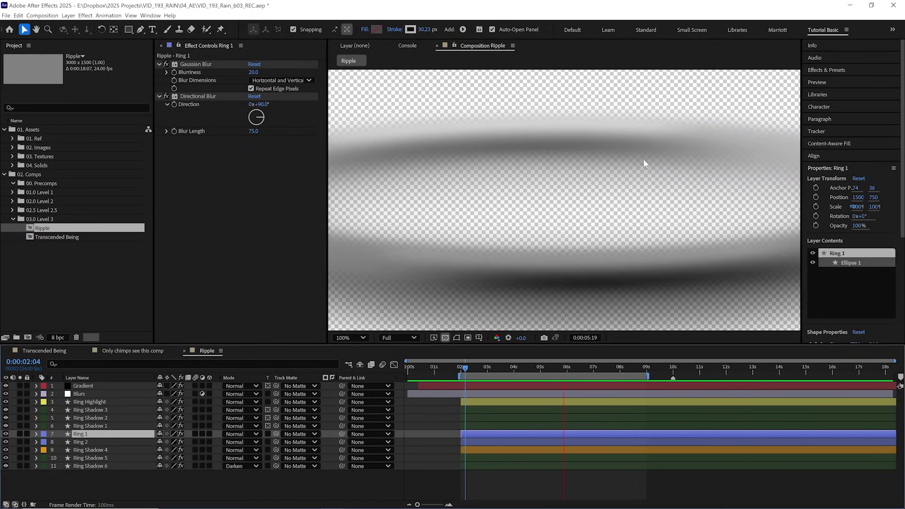
{"action": "key", "text": "space"}
Solo Ring 1, reveal its Size and Stroke Width keyframes with U, and preview it growing
{"action": "left_click", "coordinate": [6, 433]}
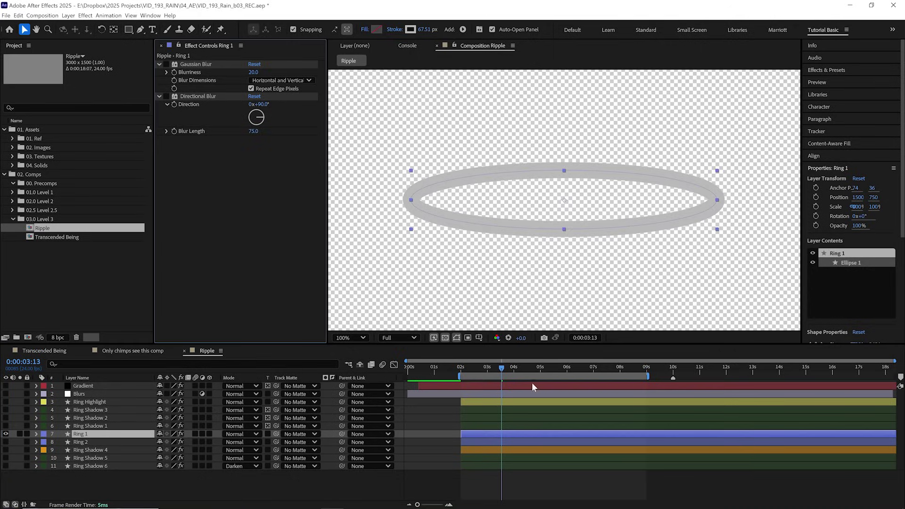
{"action": "left_click", "coordinate": [463, 368]}
{"action": "key", "text": "u"}
{"action": "key", "text": "space"}
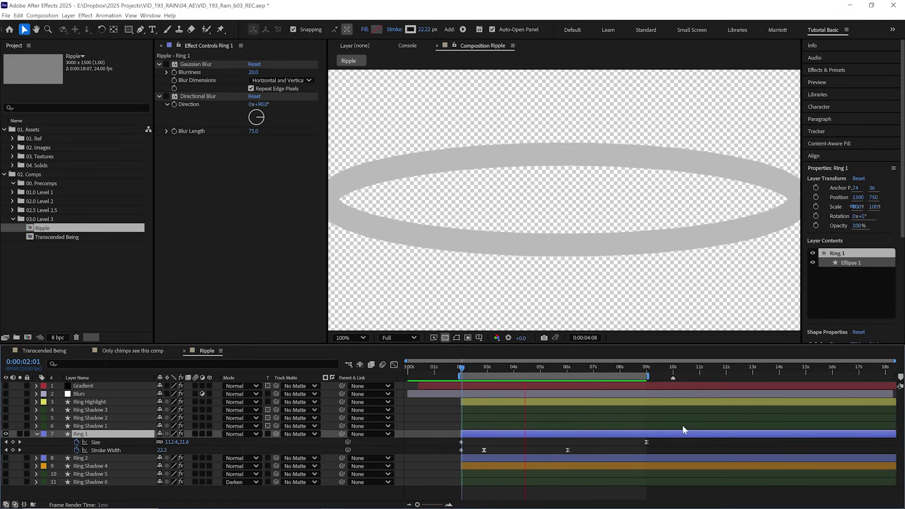
Restore the grey background and enable Ring 1's Gaussian and Directional Blur, comparing small and large ring frames
{"action": "key", "text": "space"}
{"action": "left_click", "coordinate": [409, 420]}
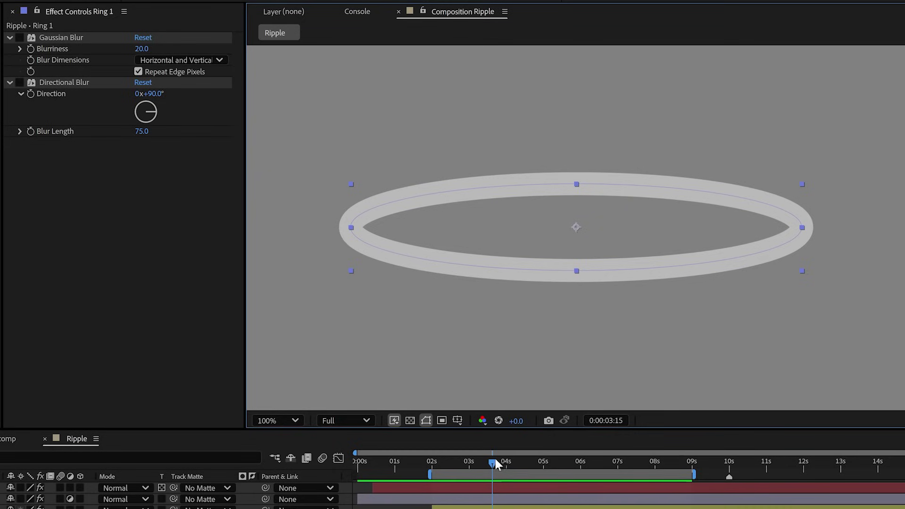
{"action": "left_click", "coordinate": [19, 37]}
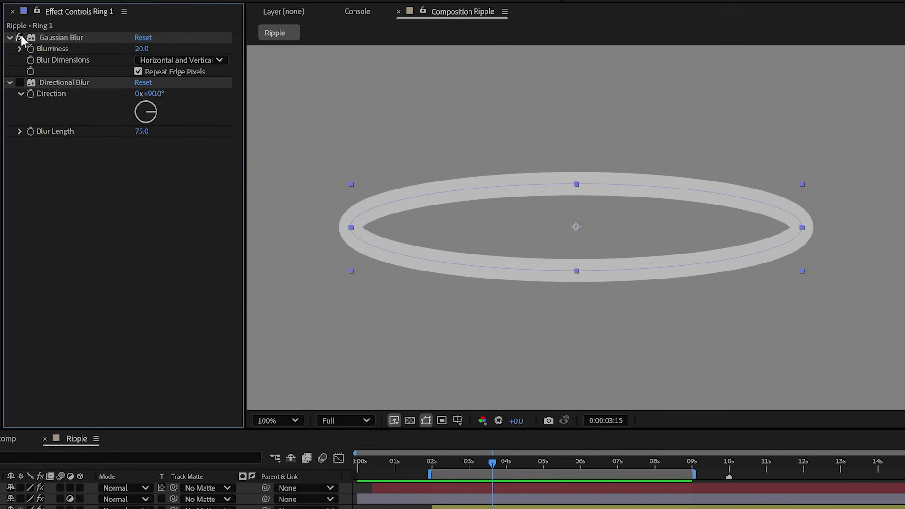
{"action": "left_click", "coordinate": [486, 461]}
{"action": "left_click_drag", "start_coordinate": [492, 461], "coordinate": [504, 461]}
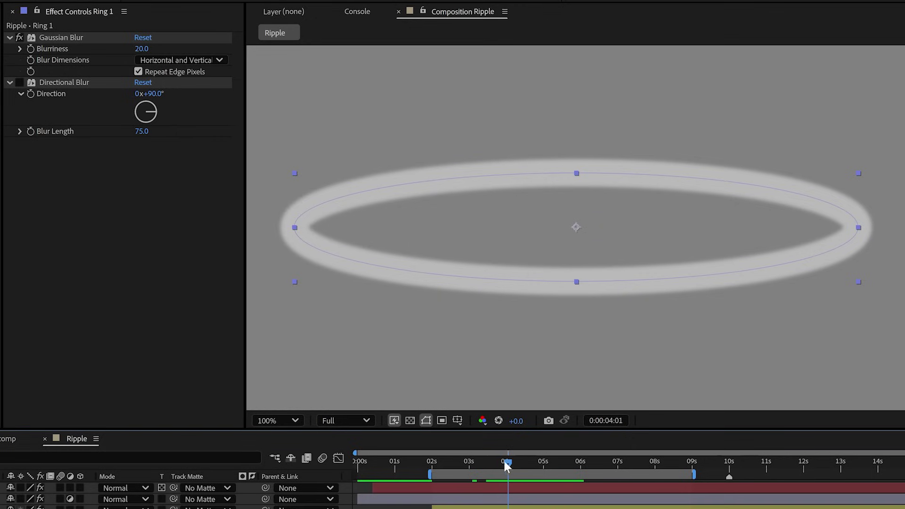
{"action": "left_click", "coordinate": [20, 82]}
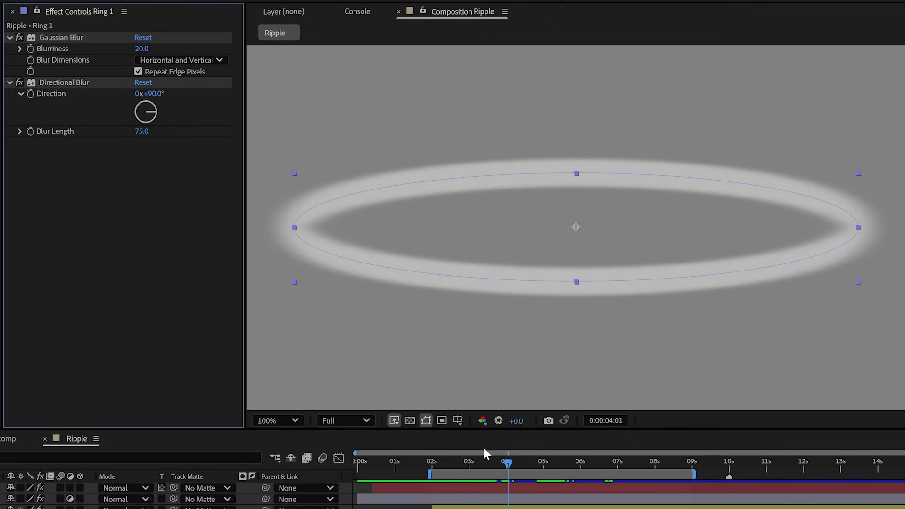
{"action": "left_click", "coordinate": [466, 460]}
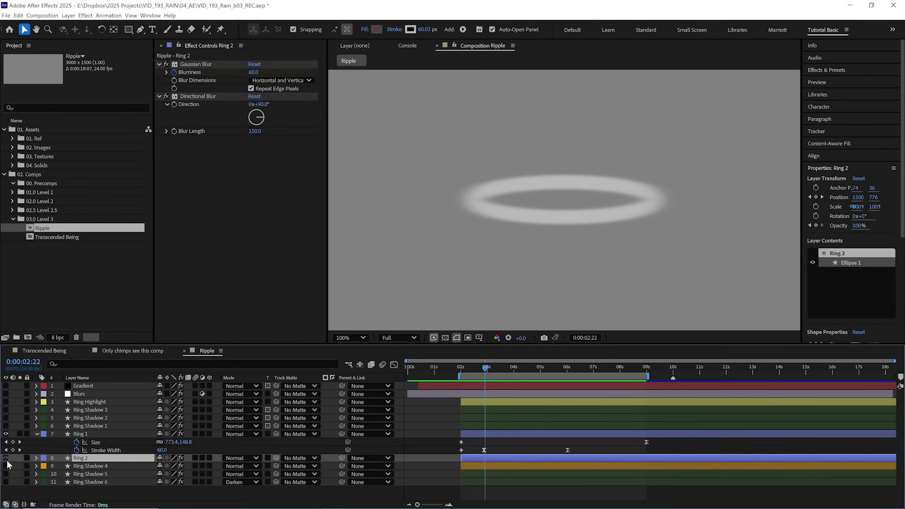
Show Ring 2, deselect it, then show the Ring Highlight layer
{"action": "left_click", "coordinate": [5, 458]}
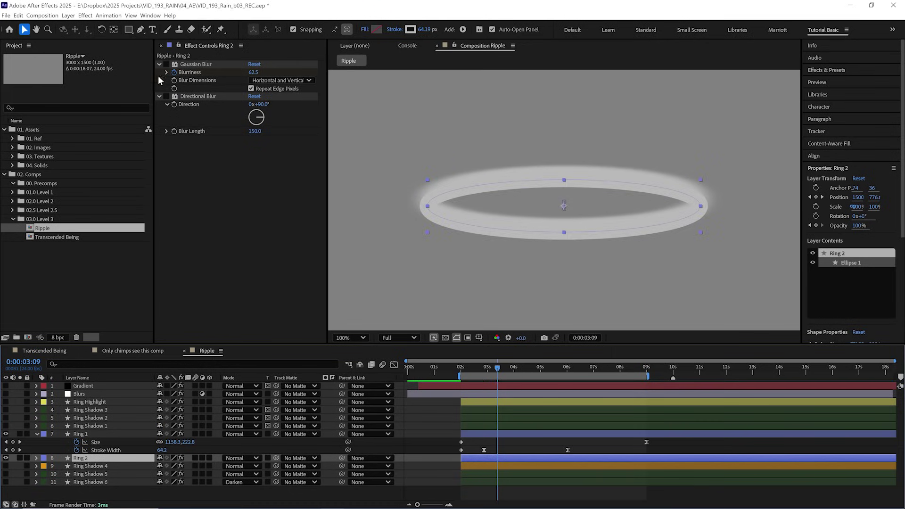
{"action": "key", "text": "ctrl+shift+a"}
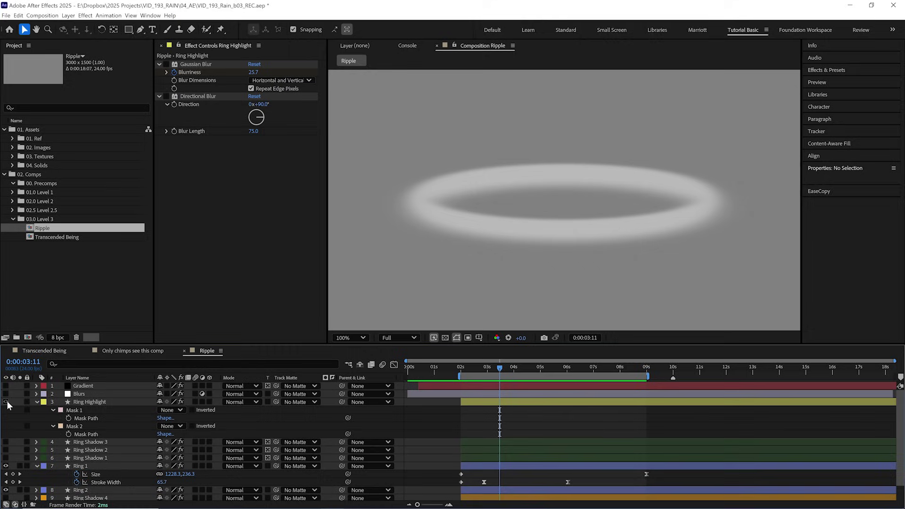
{"action": "left_click", "coordinate": [6, 403]}
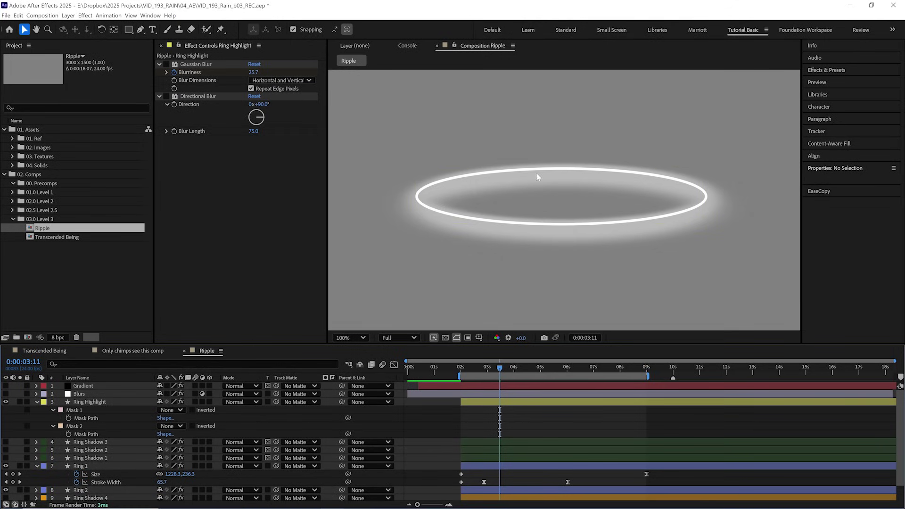
Set Ring Highlight's Masks 1 and 2 to Add and move Mask 2 lower
{"action": "left_click", "coordinate": [171, 411]}
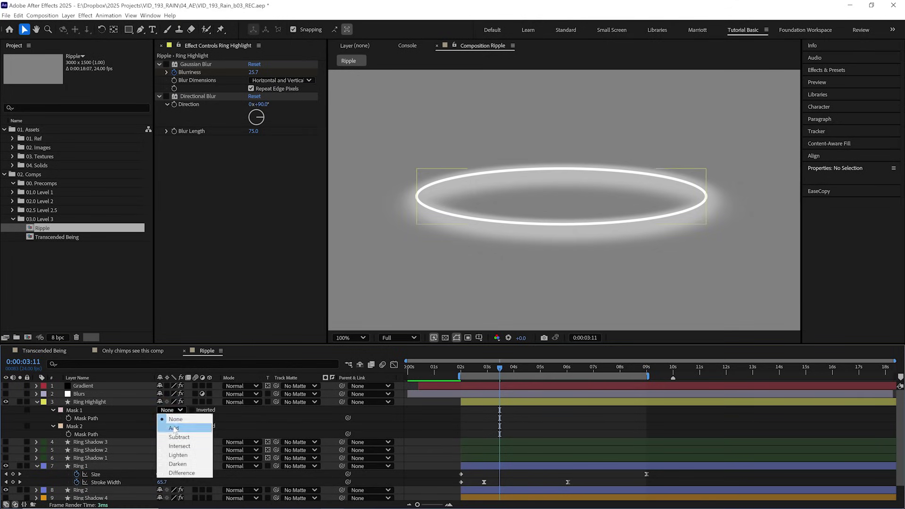
{"action": "left_click", "coordinate": [174, 429]}
{"action": "left_click", "coordinate": [178, 427]}
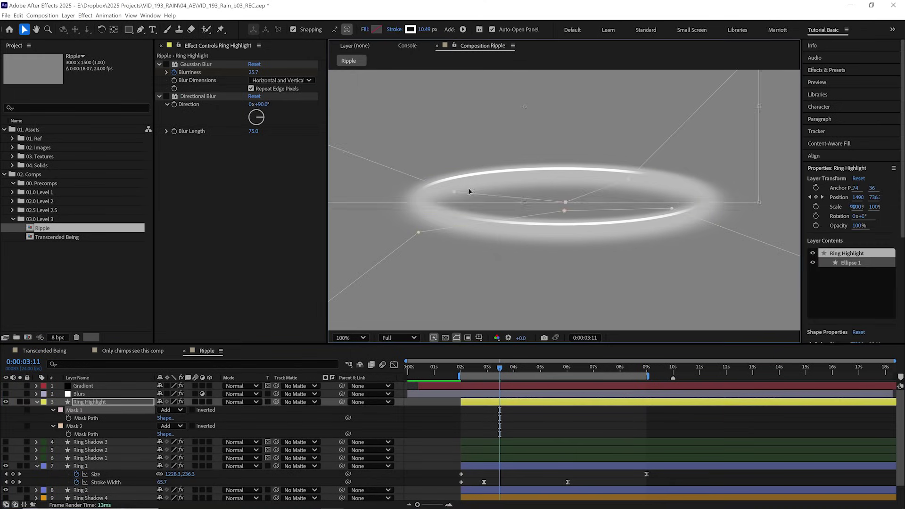
{"action": "left_click_drag", "start_coordinate": [469, 154], "coordinate": [463, 165]}
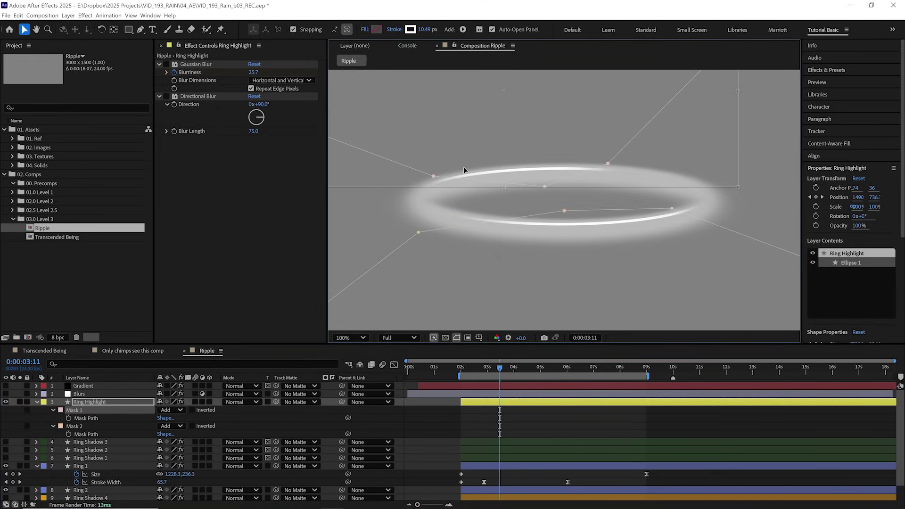
{"action": "left_click_drag", "start_coordinate": [666, 211], "coordinate": [671, 244]}
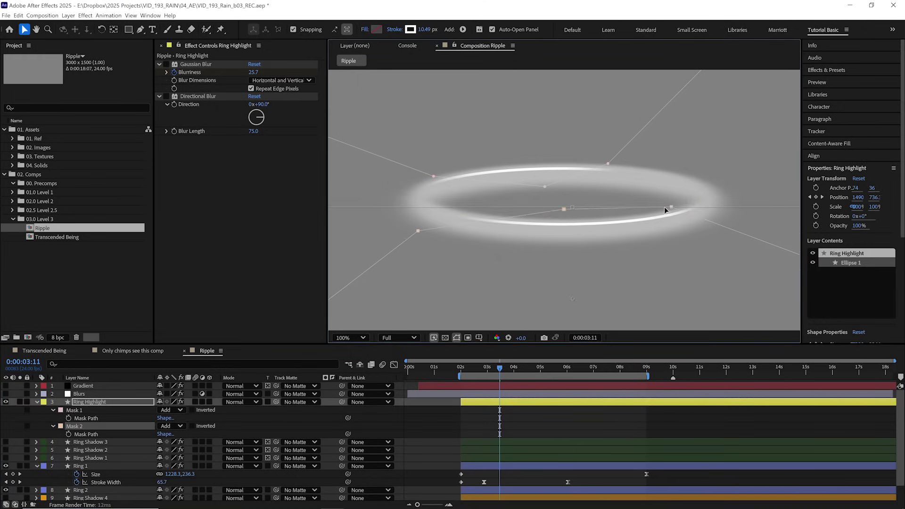
{"action": "key", "text": "ctrl+z"}
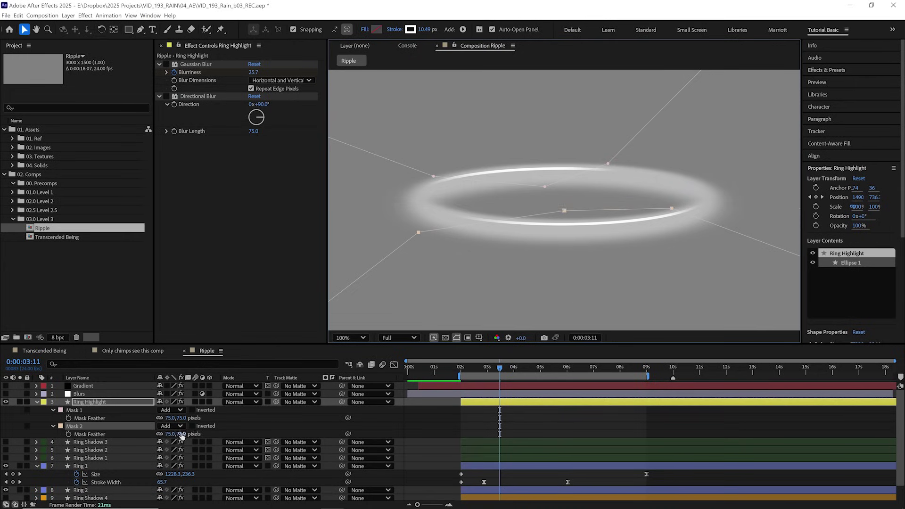
Feather Mask 2, enable the highlight's Directional Blur, and show Ring Shadow 1
{"action": "left_click_drag", "start_coordinate": [182, 436], "coordinate": [226, 434]}
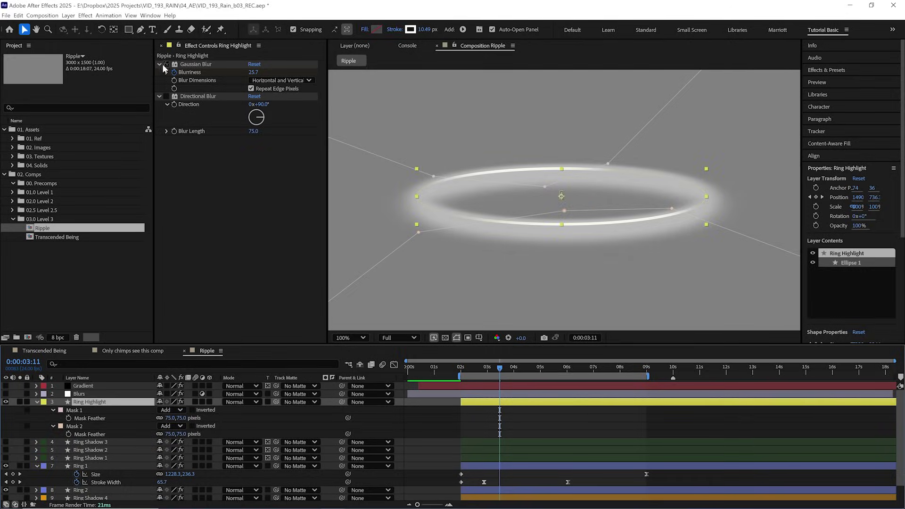
{"action": "left_click", "coordinate": [174, 97]}
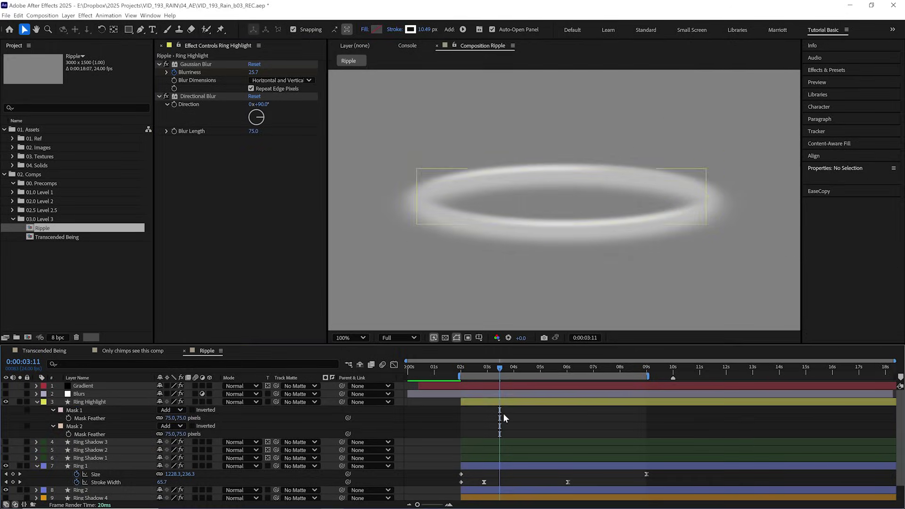
{"action": "left_click", "coordinate": [92, 458]}
{"action": "left_click", "coordinate": [7, 458]}
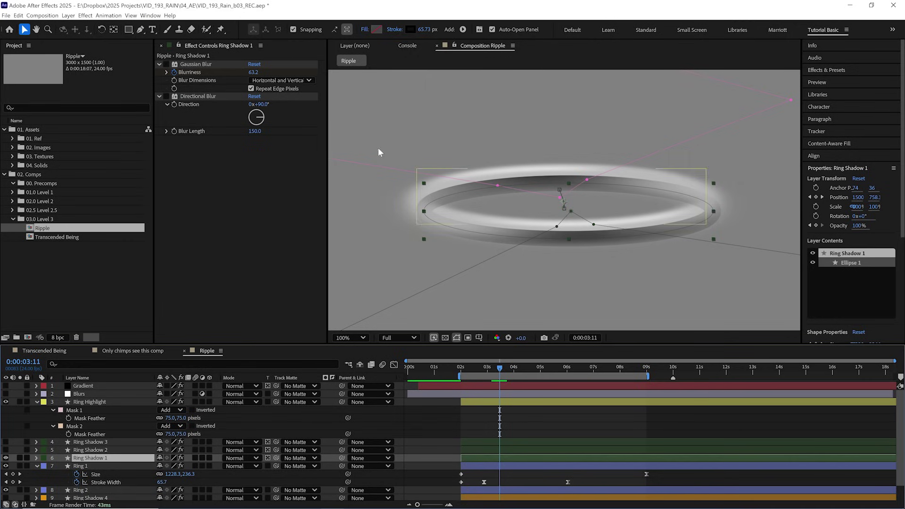
Enable Ring Shadow 1's blur and compare it with Preserve Transparency on and off
{"action": "left_click", "coordinate": [172, 97]}
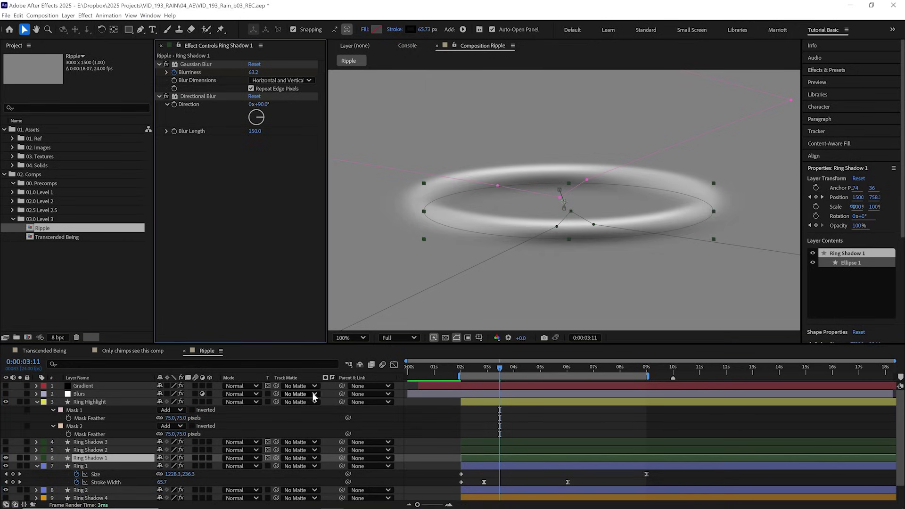
{"action": "left_click", "coordinate": [268, 457]}
{"action": "left_click", "coordinate": [266, 458]}
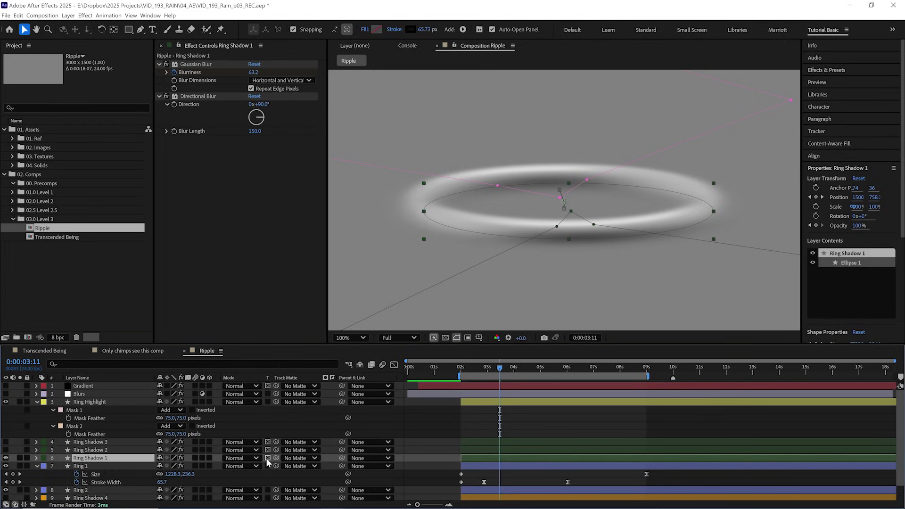
{"action": "left_click", "coordinate": [267, 458]}
{"action": "left_click", "coordinate": [266, 458]}
{"action": "left_click", "coordinate": [445, 338]}
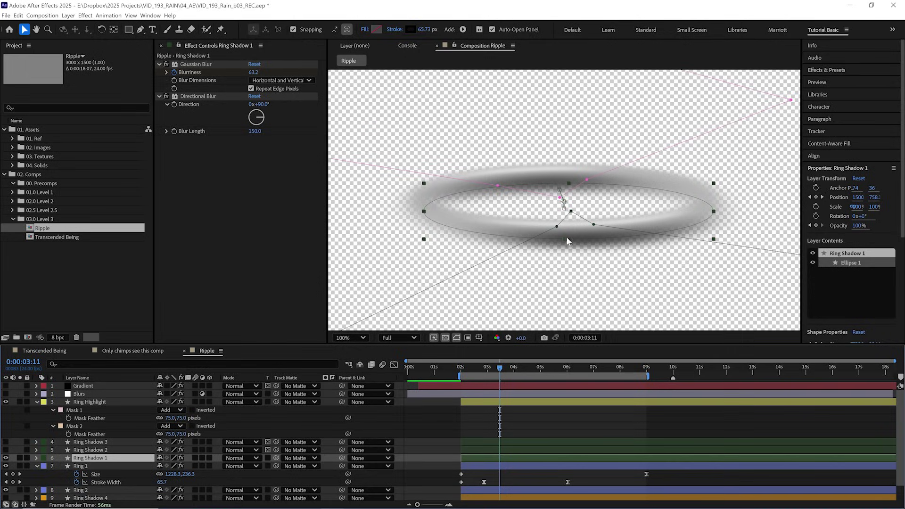
{"action": "left_click", "coordinate": [267, 458]}
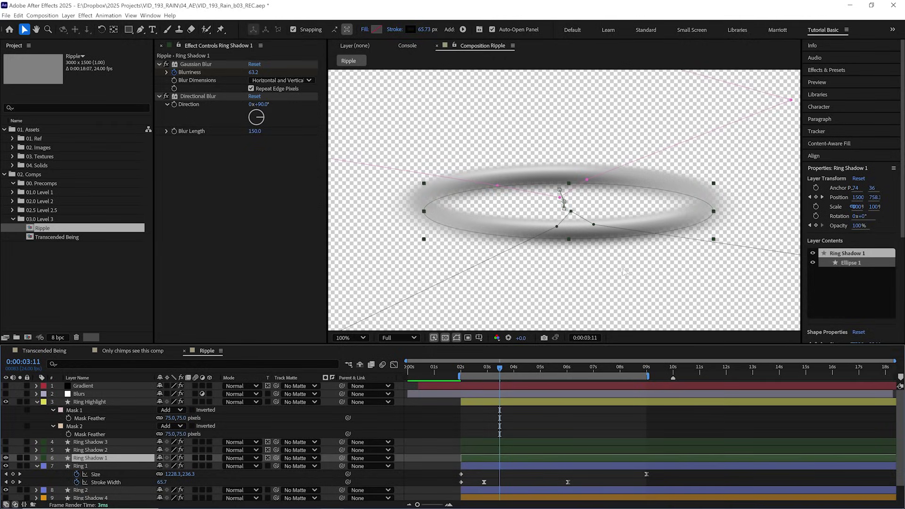
Select and show the Ring Shadow 2 and Ring Shadow 3 layers
{"action": "left_click", "coordinate": [16, 450]}
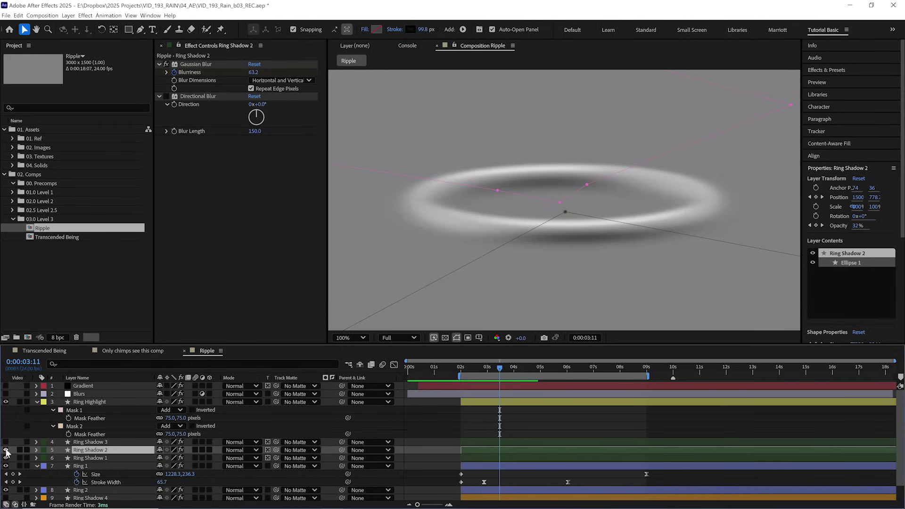
{"action": "left_click", "coordinate": [6, 451]}
{"action": "left_click", "coordinate": [97, 442]}
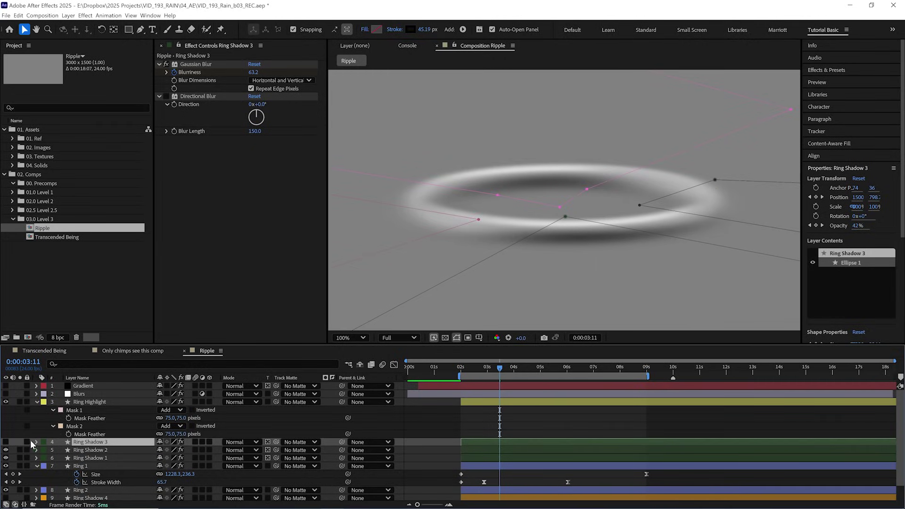
{"action": "left_click", "coordinate": [7, 441]}
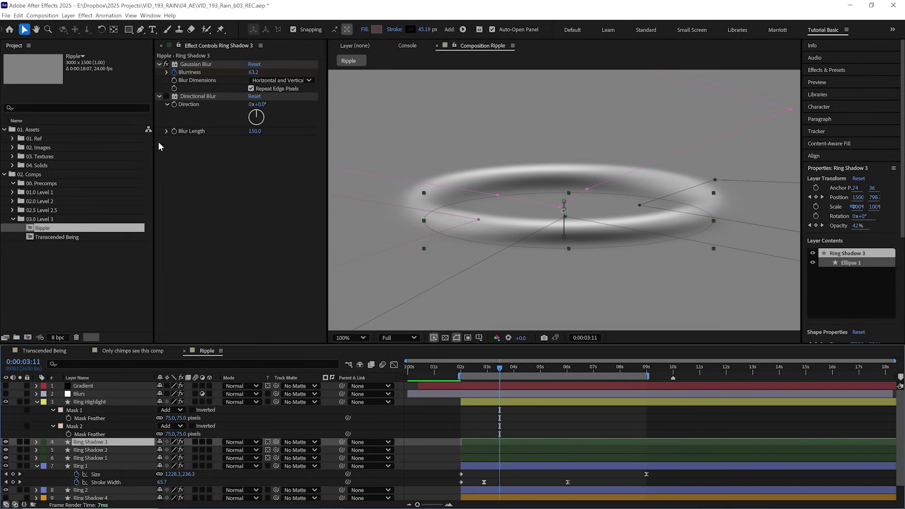
Turn on the Blurs layer, reveal its keyframed blur properties, and preview the ripple
{"action": "left_click", "coordinate": [135, 393]}
{"action": "left_click", "coordinate": [6, 394]}
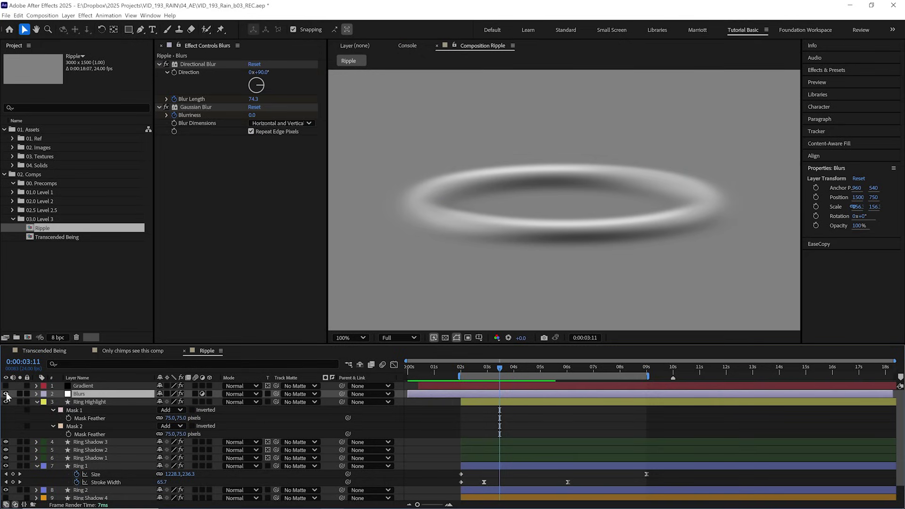
{"action": "key", "text": "u"}
{"action": "key", "text": "j"}
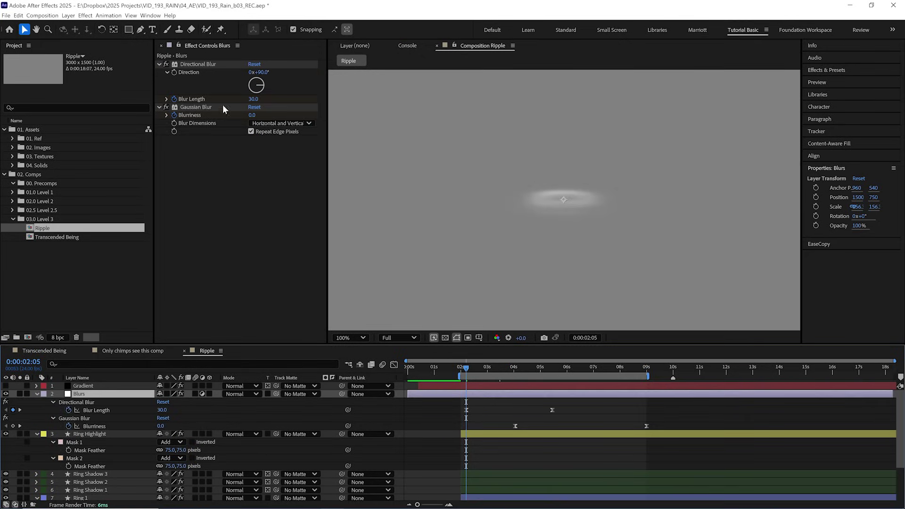
{"action": "left_click", "coordinate": [198, 65]}
{"action": "key", "text": "space"}
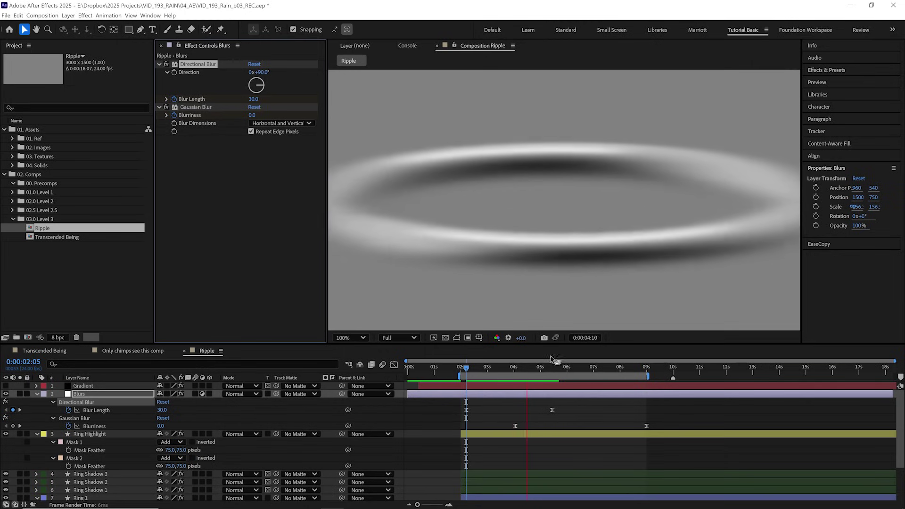
{"action": "key", "text": "space"}
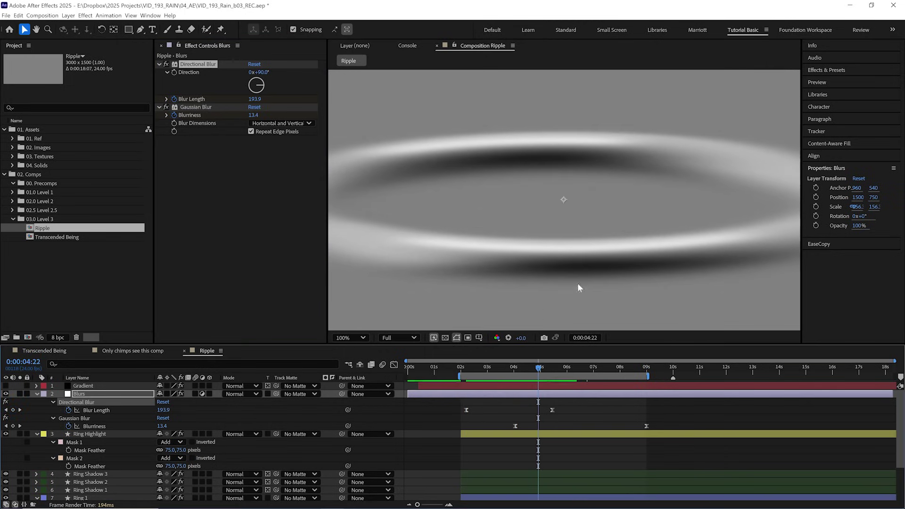
{"action": "key", "text": "space"}
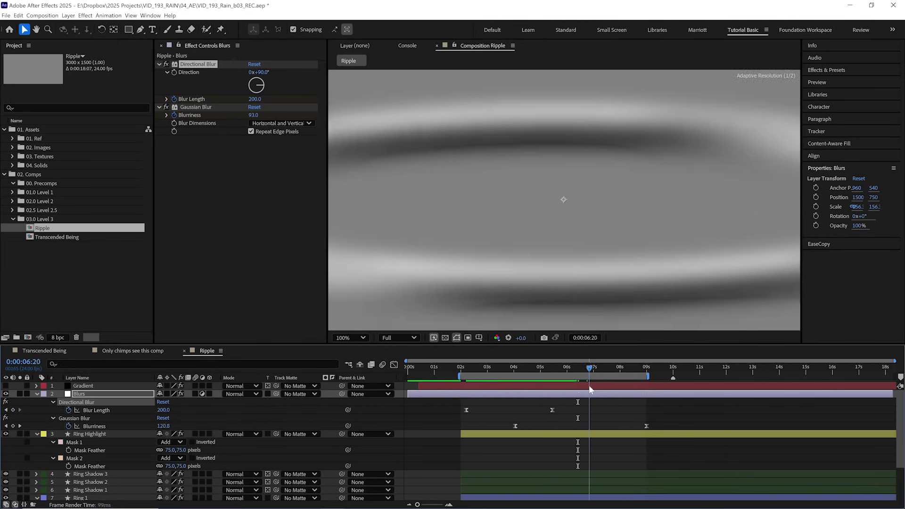
Reveal Gradient's Opacity, make it preserve underlying transparency, and toggle Ring Shadow 4
{"action": "left_click", "coordinate": [589, 385]}
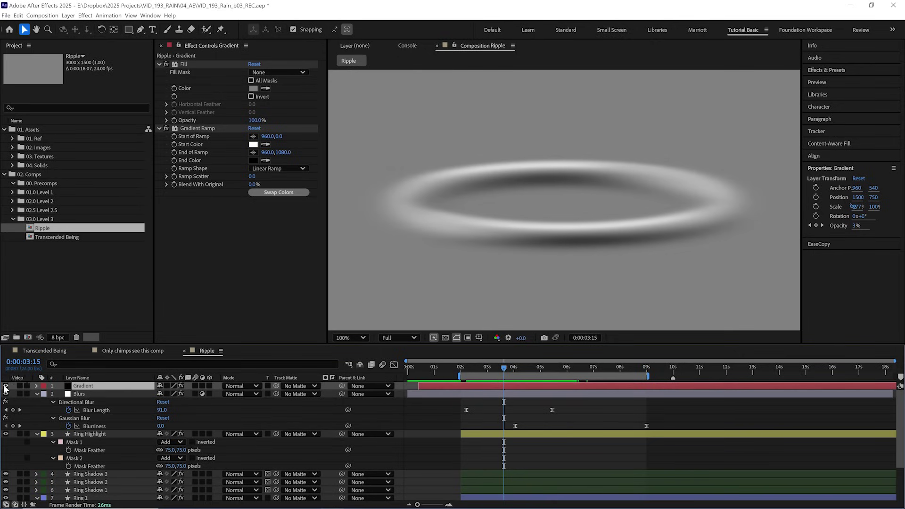
{"action": "key", "text": "t"}
{"action": "left_click_drag", "start_coordinate": [497, 371], "coordinate": [628, 374]}
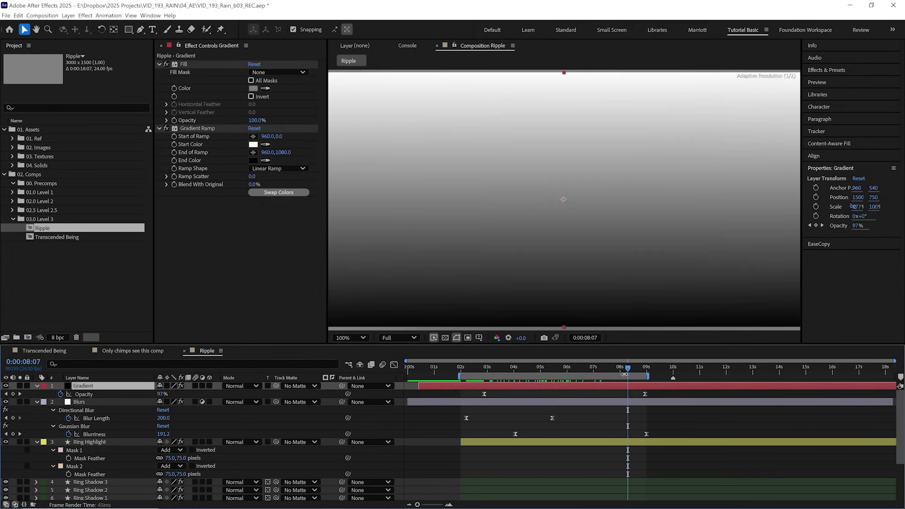
{"action": "left_click", "coordinate": [267, 386]}
{"action": "left_click", "coordinate": [444, 337]}
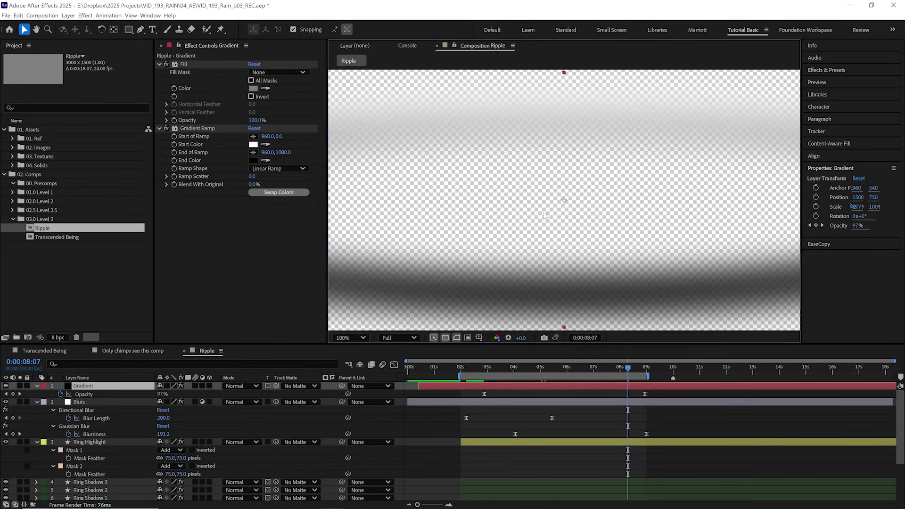
{"action": "mouse_move", "coordinate": [528, 374]}
{"action": "left_mouse_down"}
{"action": "mouse_move", "coordinate": [592, 375]}
{"action": "mouse_move", "coordinate": [532, 367]}
{"action": "left_mouse_up"}
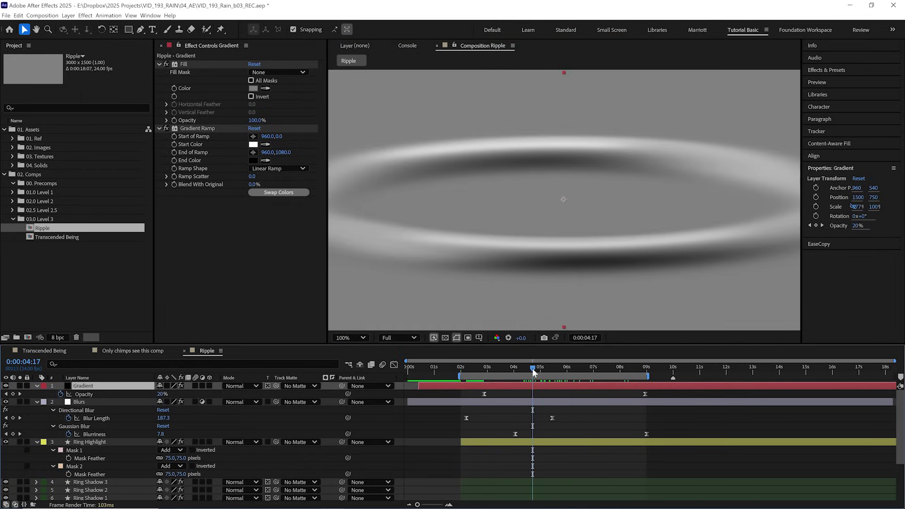
{"action": "scroll", "coordinate": [101, 454], "scroll_direction": "down", "scroll_amount": 3}
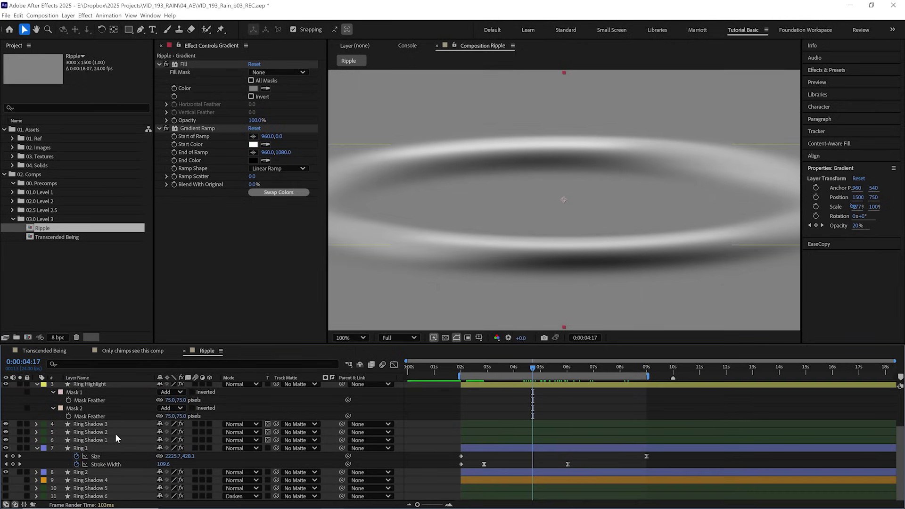
{"action": "left_click", "coordinate": [7, 480]}
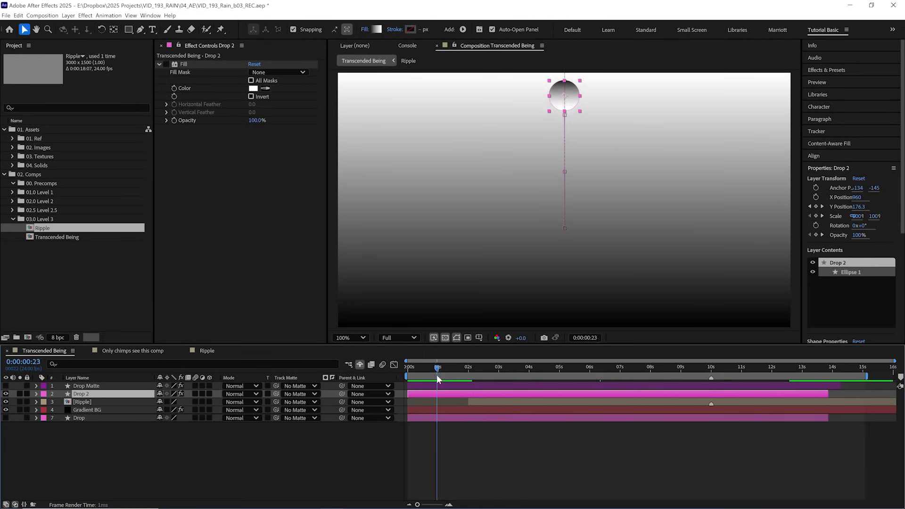
Scrub the drop's fall, show and select Drop Matte, and preview the drop
{"action": "left_click_drag", "start_coordinate": [447, 375], "coordinate": [472, 369]}
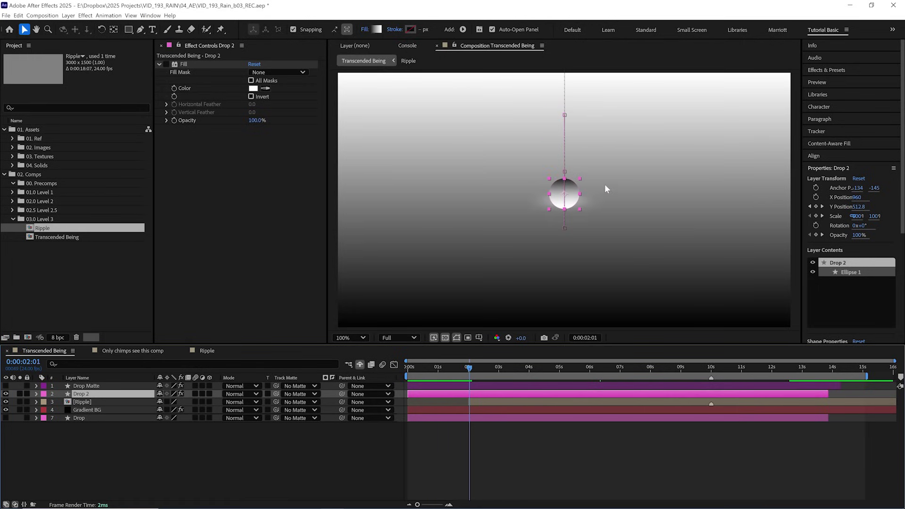
{"action": "key", "text": "Page_Down"}
{"action": "key", "text": "Page_Down"}
{"action": "key", "text": "Page_Down"}
{"action": "left_click", "coordinate": [6, 385]}
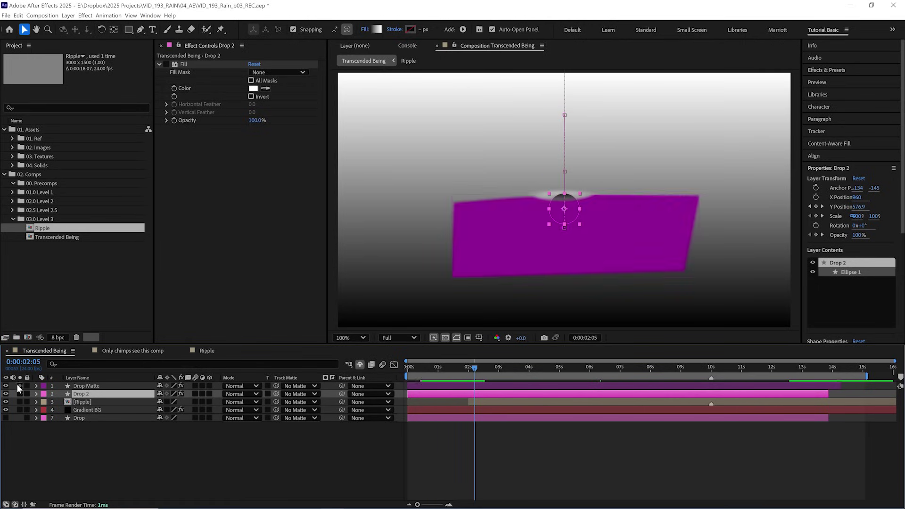
{"action": "left_click", "coordinate": [88, 385]}
{"action": "key", "text": "space"}
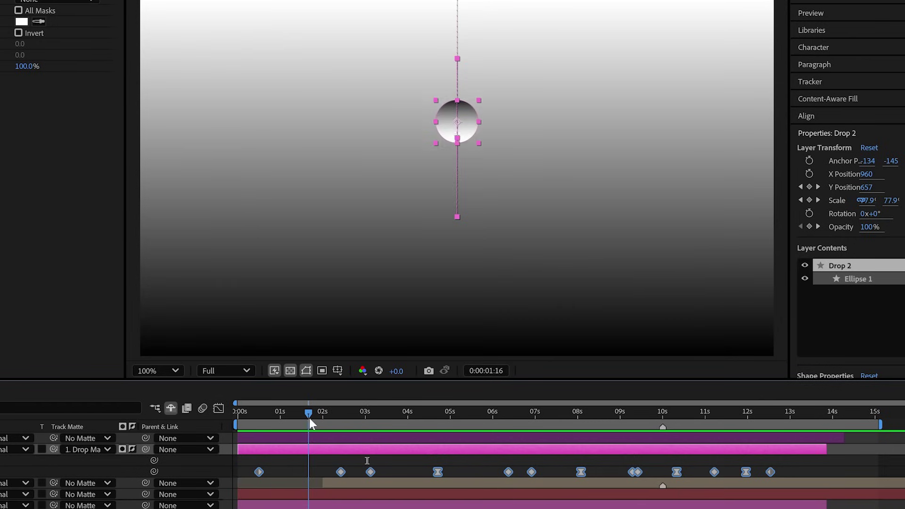
Zoom in and scrub frame by frame through the drop's squash near 11 seconds
{"action": "left_click_drag", "start_coordinate": [309, 418], "coordinate": [555, 422]}
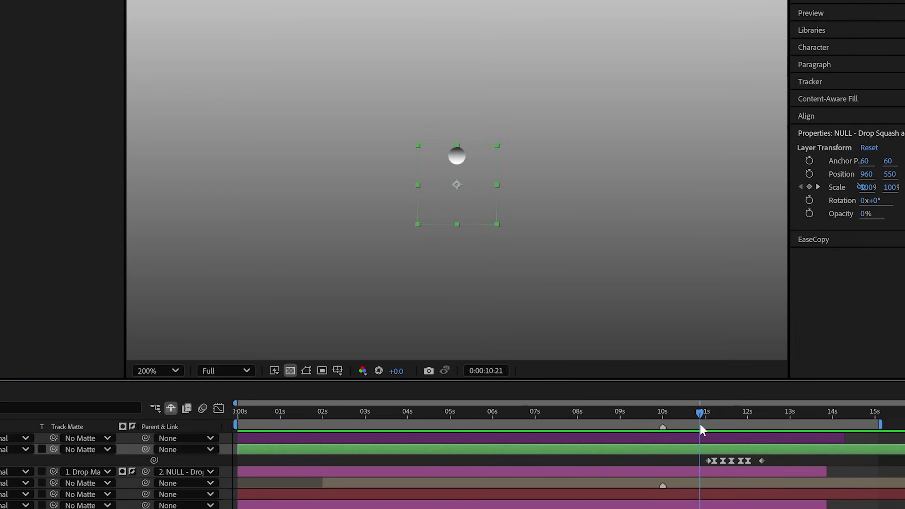
{"action": "left_click_drag", "start_coordinate": [698, 422], "coordinate": [710, 425]}
{"action": "key", "text": "period"}
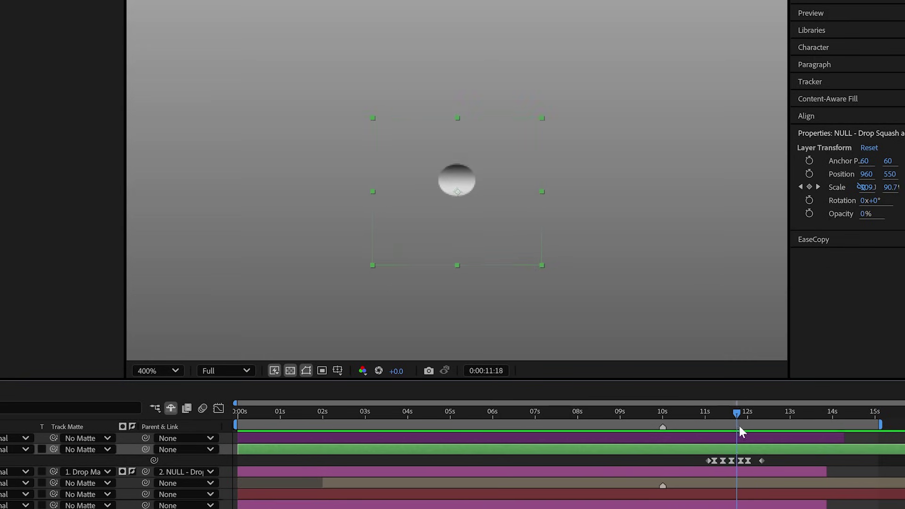
{"action": "mouse_move", "coordinate": [740, 426]}
{"action": "left_mouse_down"}
{"action": "mouse_move", "coordinate": [731, 431]}
{"action": "mouse_move", "coordinate": [754, 438]}
{"action": "mouse_move", "coordinate": [776, 427]}
{"action": "left_mouse_up"}
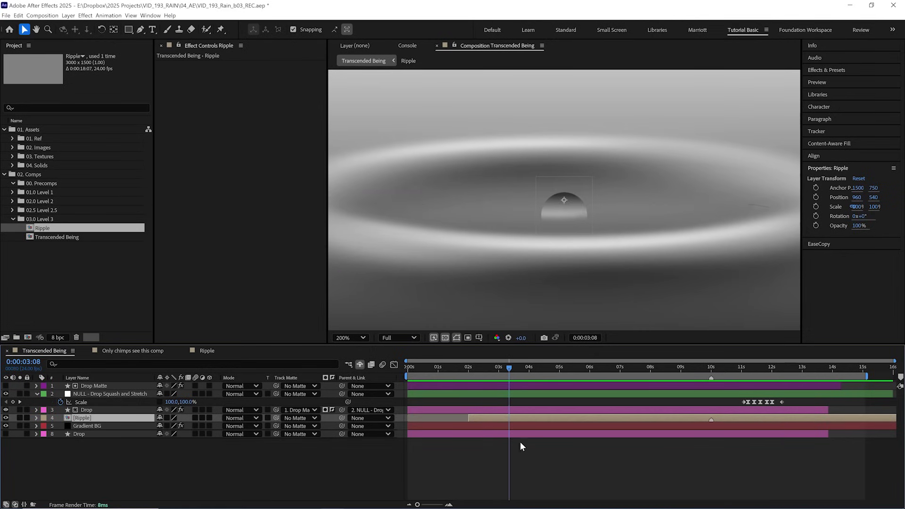
Duplicate the Ripple layer, shift the copy to the current time, and compare the result
{"action": "key", "text": "ctrl+d"}
{"action": "left_click_drag", "start_coordinate": [517, 415], "coordinate": [534, 416]}
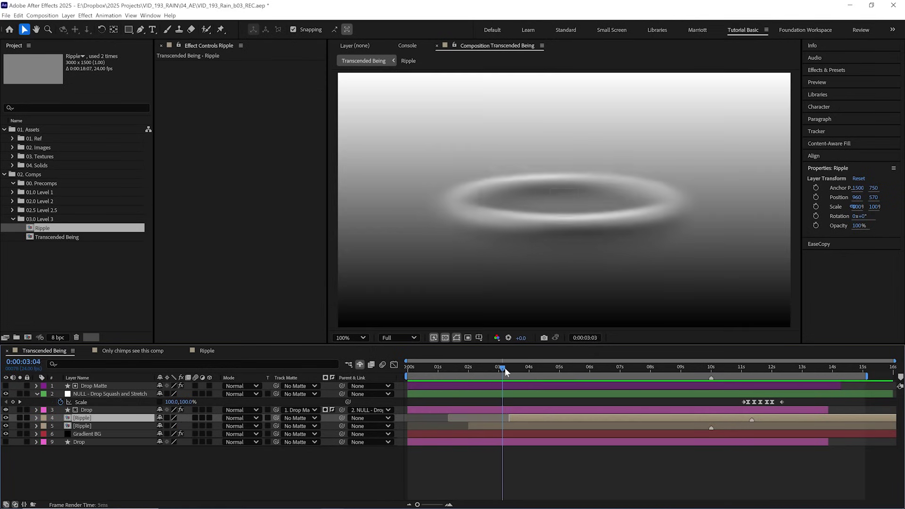
{"action": "left_click_drag", "start_coordinate": [505, 368], "coordinate": [559, 372]}
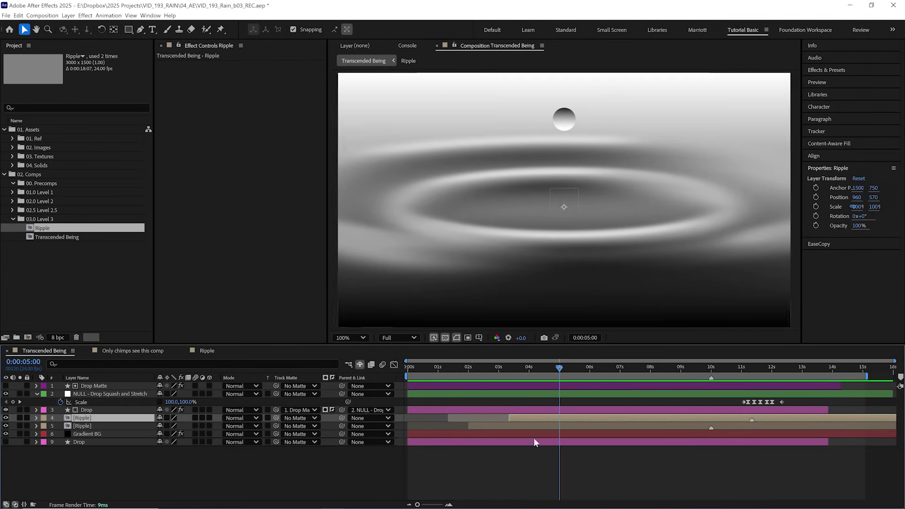
{"action": "left_click", "coordinate": [7, 418]}
{"action": "left_click", "coordinate": [564, 368]}
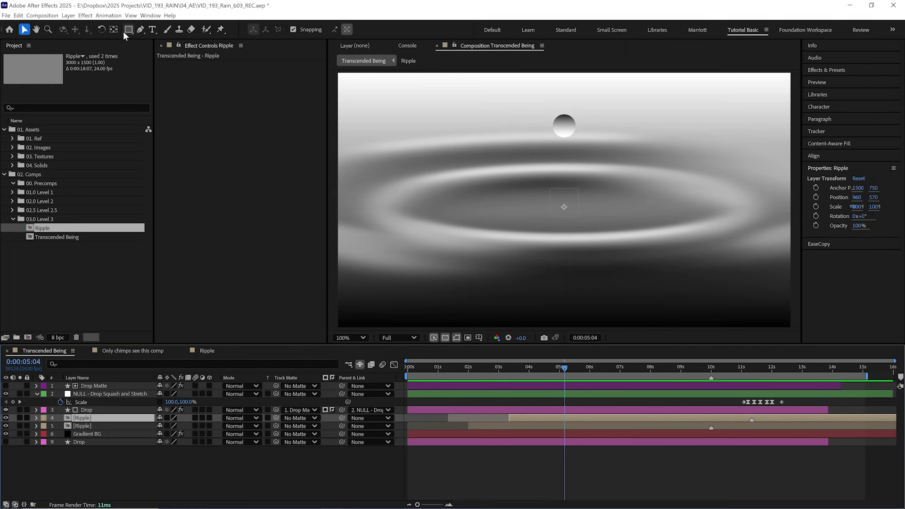
{"action": "key", "text": "comma"}
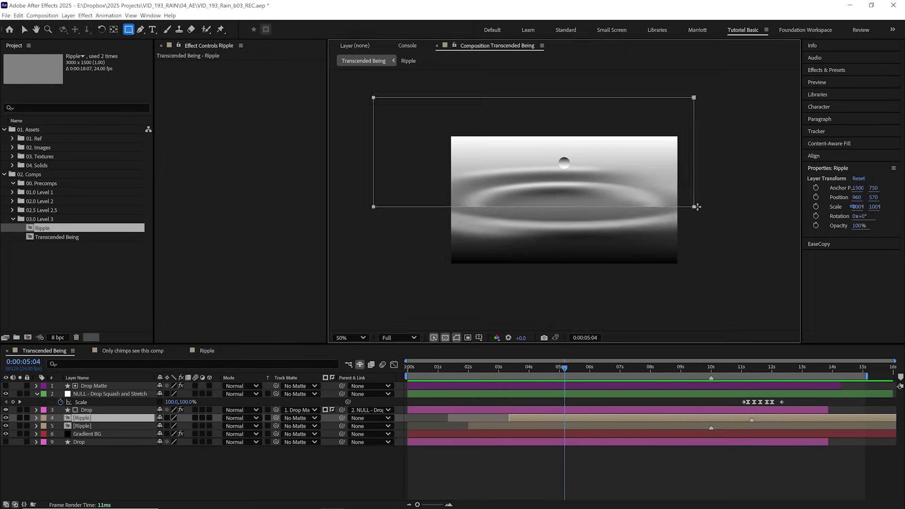
Mask the Ripple copy to its upper half with a feathered rectangle mask
{"action": "left_click_drag", "start_coordinate": [373, 97], "coordinate": [714, 183]}
{"action": "key", "text": "f"}
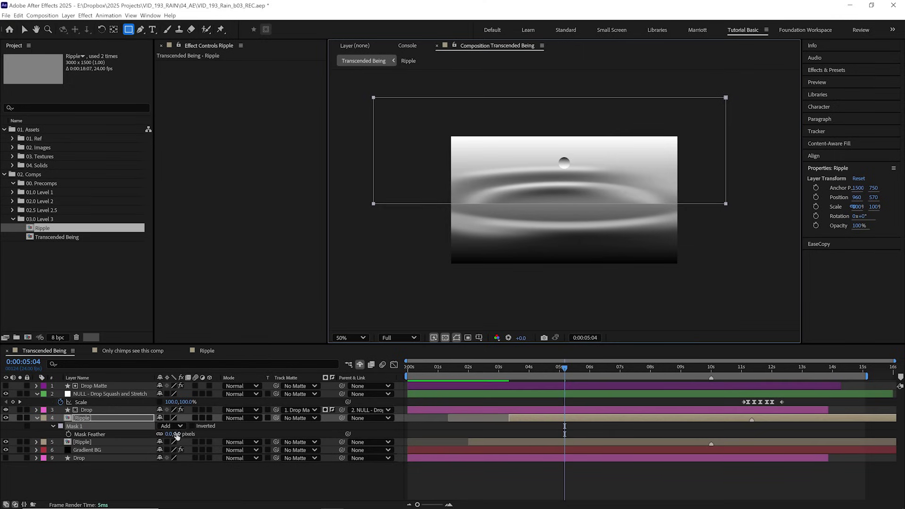
{"action": "left_click_drag", "start_coordinate": [175, 434], "coordinate": [212, 434]}
{"action": "key", "text": "period"}
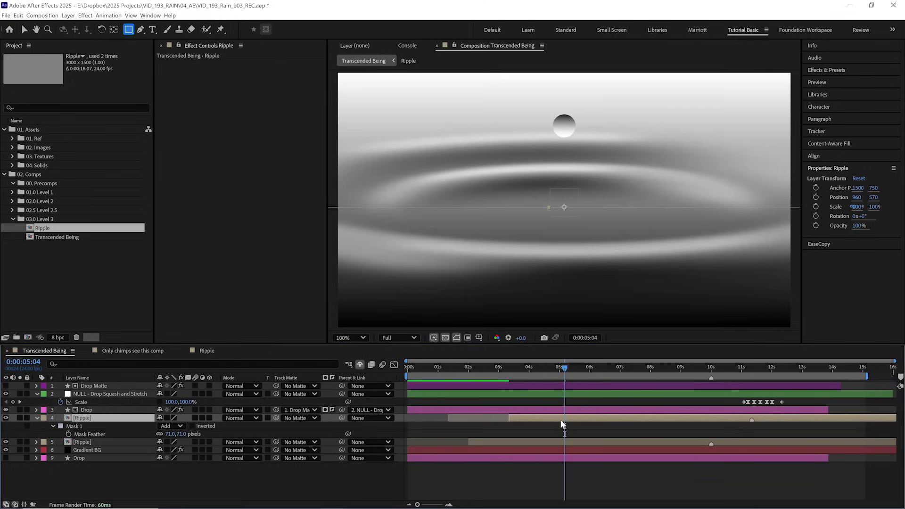
Duplicate the masked copy, move the inverted-mask Ripple below the other, and preview the ripples
{"action": "key", "text": "ctrl+d"}
{"action": "key", "text": "m"}
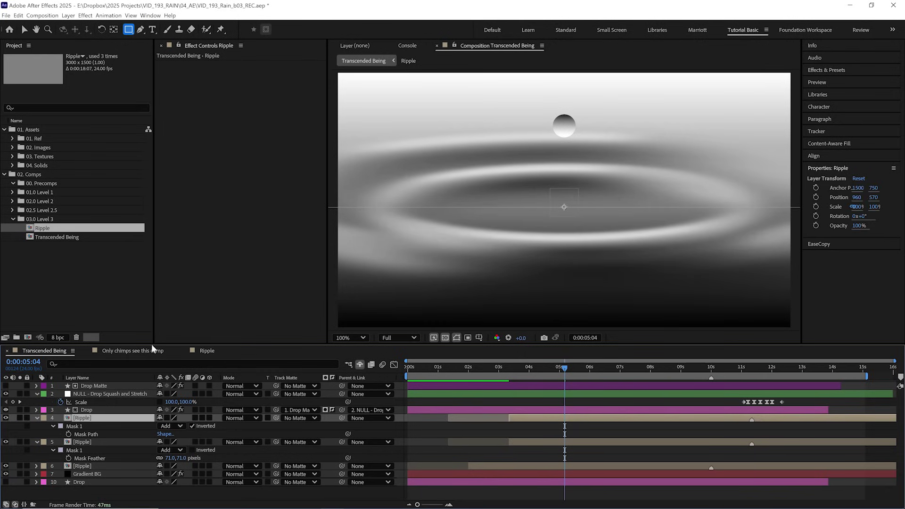
{"action": "left_click", "coordinate": [6, 418]}
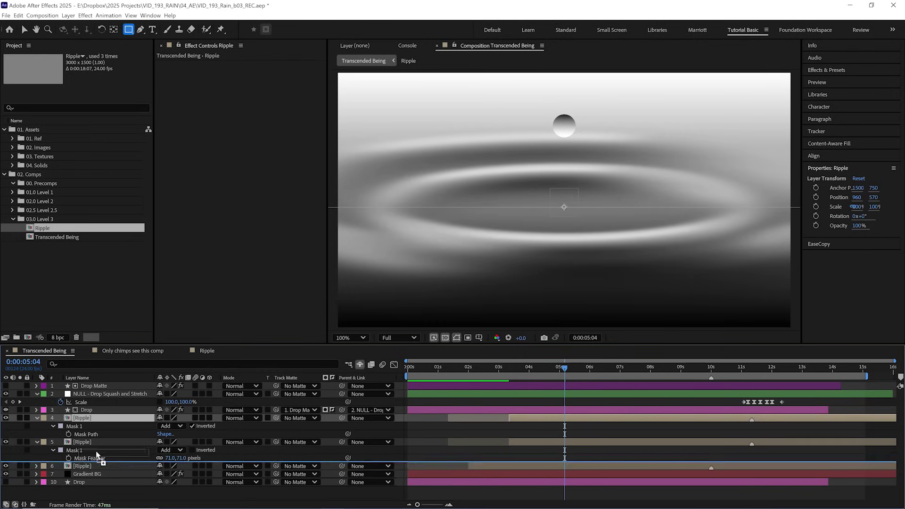
{"action": "left_click_drag", "start_coordinate": [98, 456], "coordinate": [145, 469]}
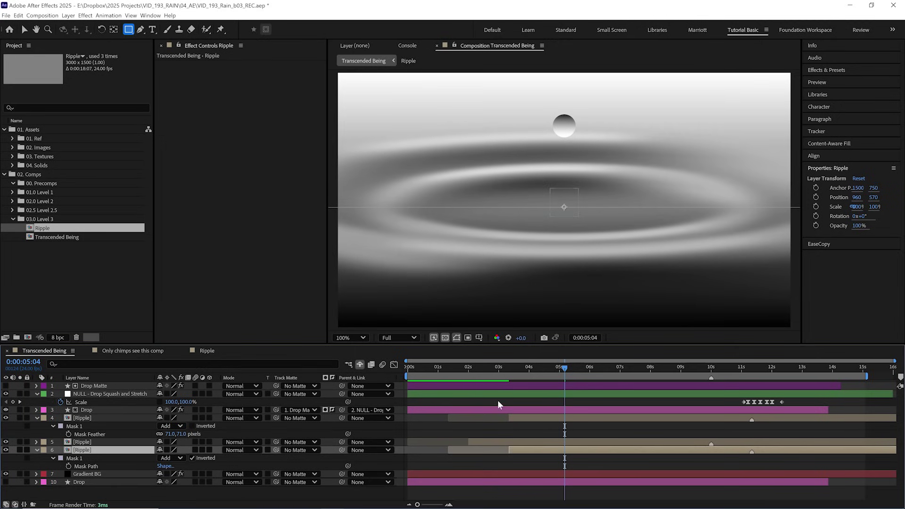
{"action": "key", "text": "space"}
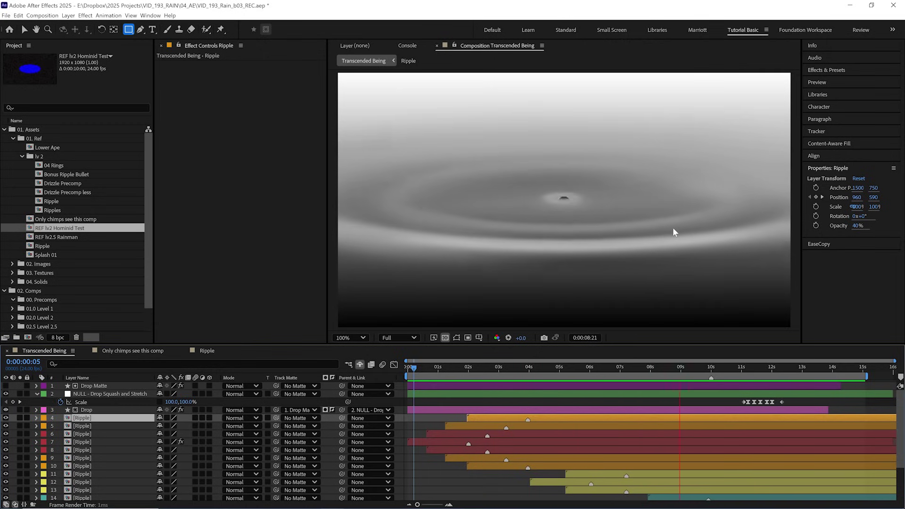
{"action": "scroll", "coordinate": [624, 401], "scroll_direction": "down", "scroll_amount": 3}
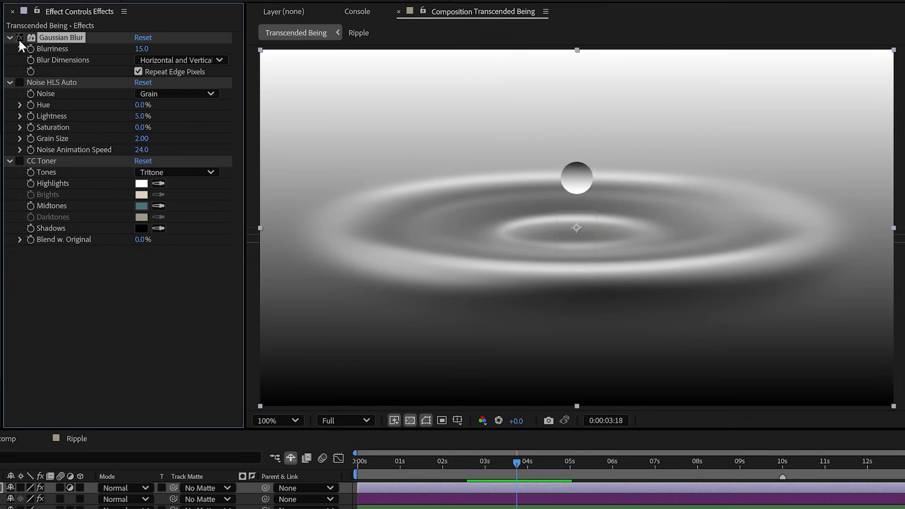
Toggle the grain noise effect on the Effects layer and clear the effect selection
{"action": "left_click", "coordinate": [22, 82]}
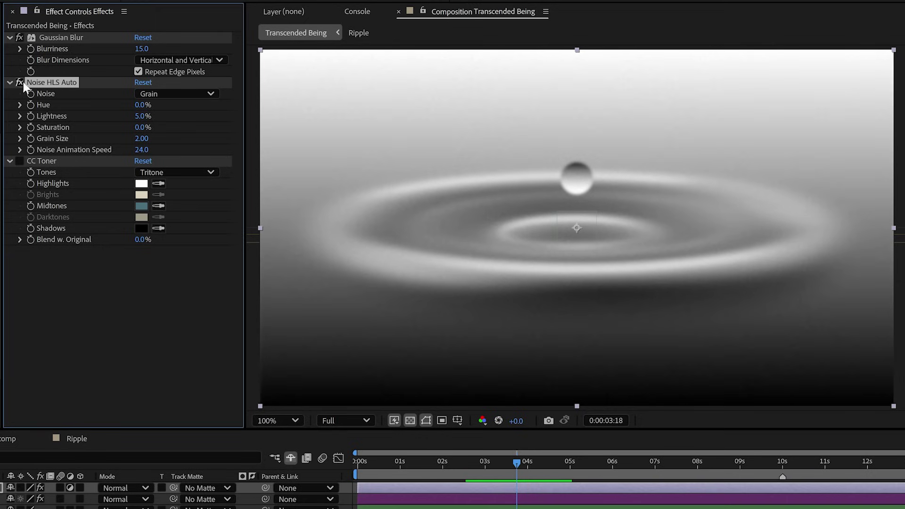
{"action": "left_click", "coordinate": [43, 155]}
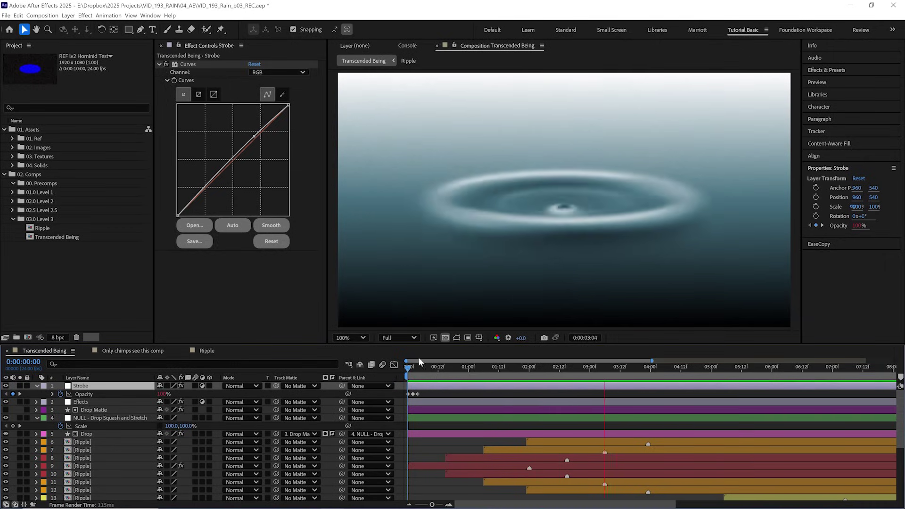
Stop the preview and zoom the timeline in on the Strobe layer's first frames
{"action": "key", "text": "space"}
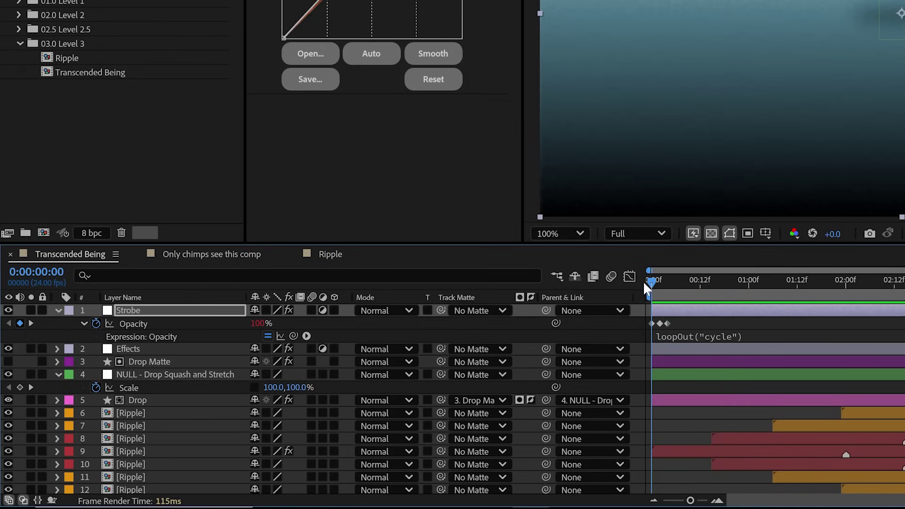
{"action": "left_click", "coordinate": [717, 499]}
{"action": "left_click_drag", "start_coordinate": [652, 279], "coordinate": [715, 283]}
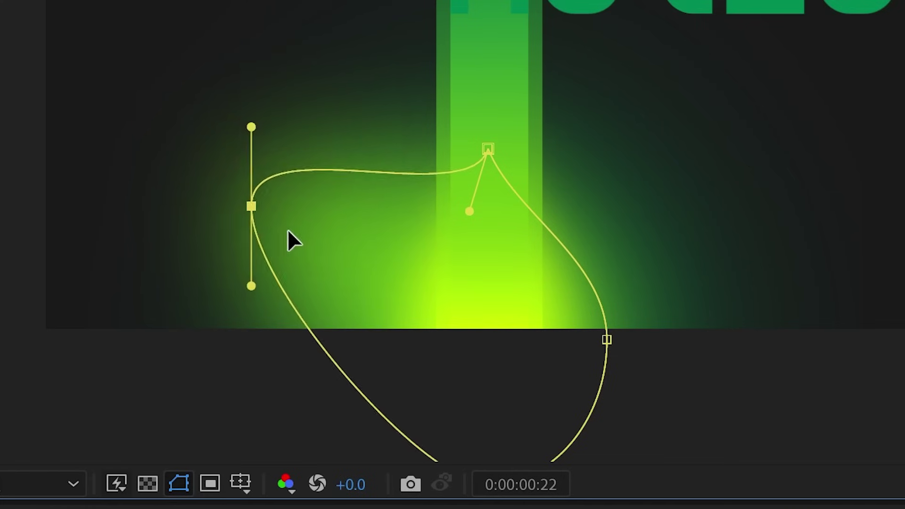
Reshape the Ring Shadow 6 mask, then select the Effects layer to view its effects
{"action": "left_click_drag", "start_coordinate": [272, 246], "coordinate": [356, 289]}
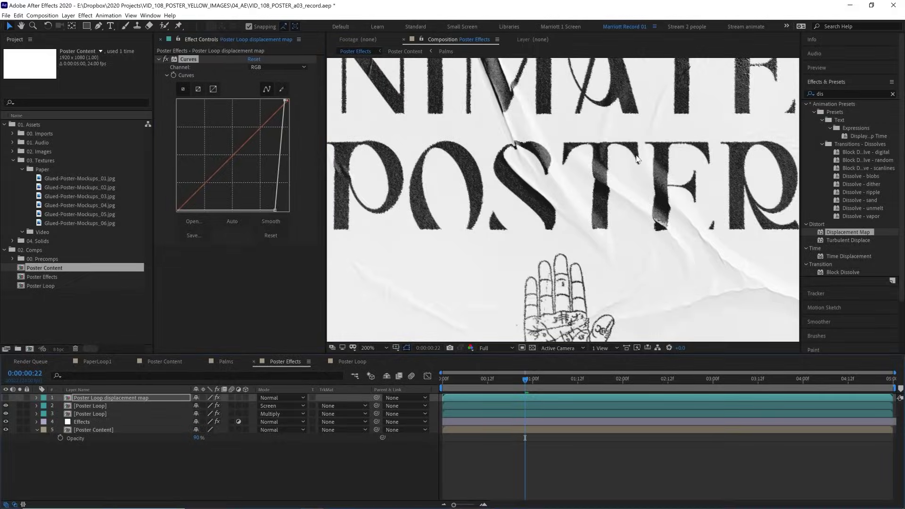
{"action": "key", "text": "4"}
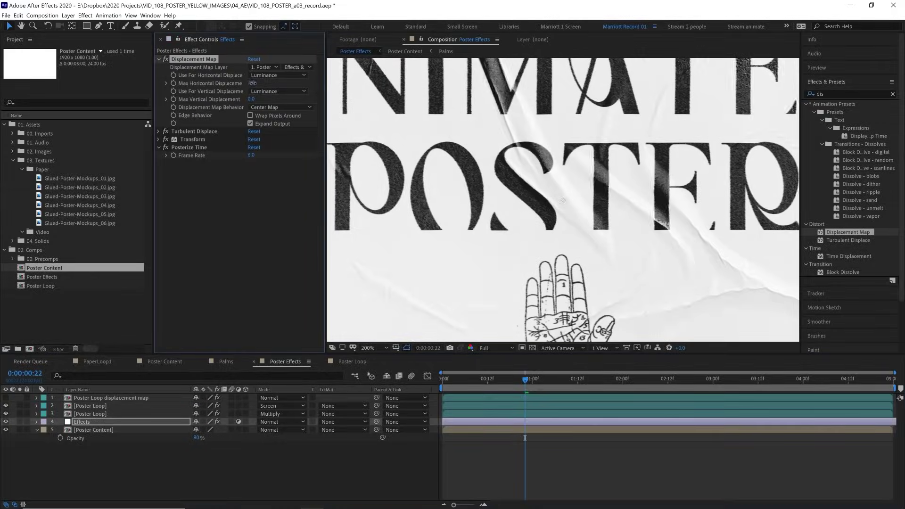